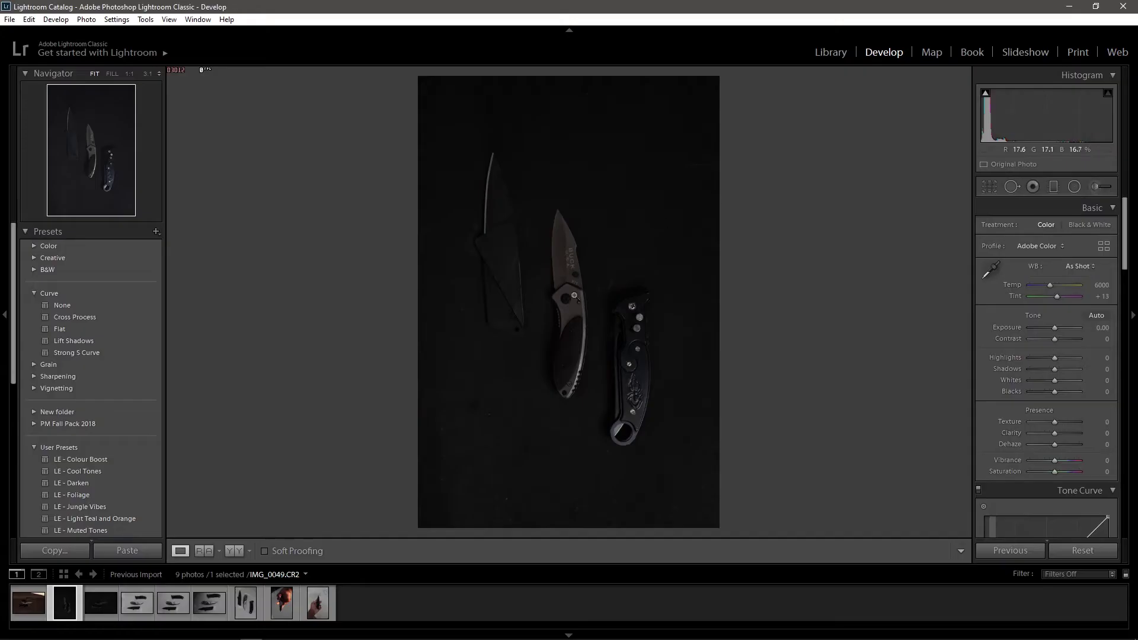
Let the fiery intro finish, then zoom in on the knives in the unedited Develop view
click(575, 228)
Inspect the BUCK lettering and knives up close, then try and undo a maximum Blacks push
click(570, 254)
click(639, 427)
click(561, 297)
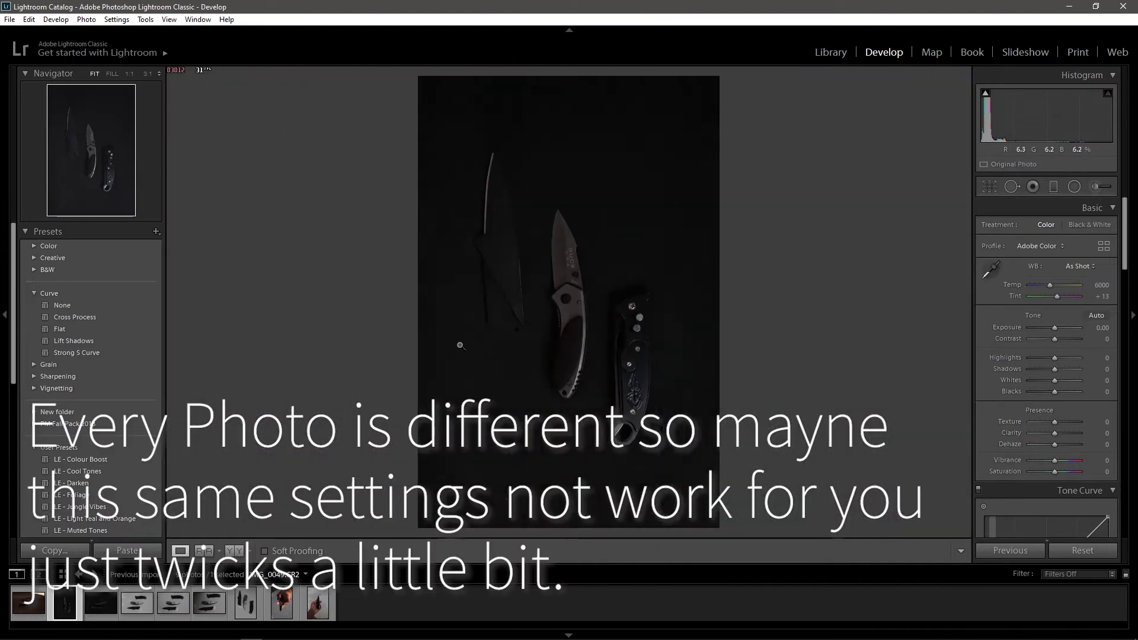
drag(989, 124, 1037, 124)
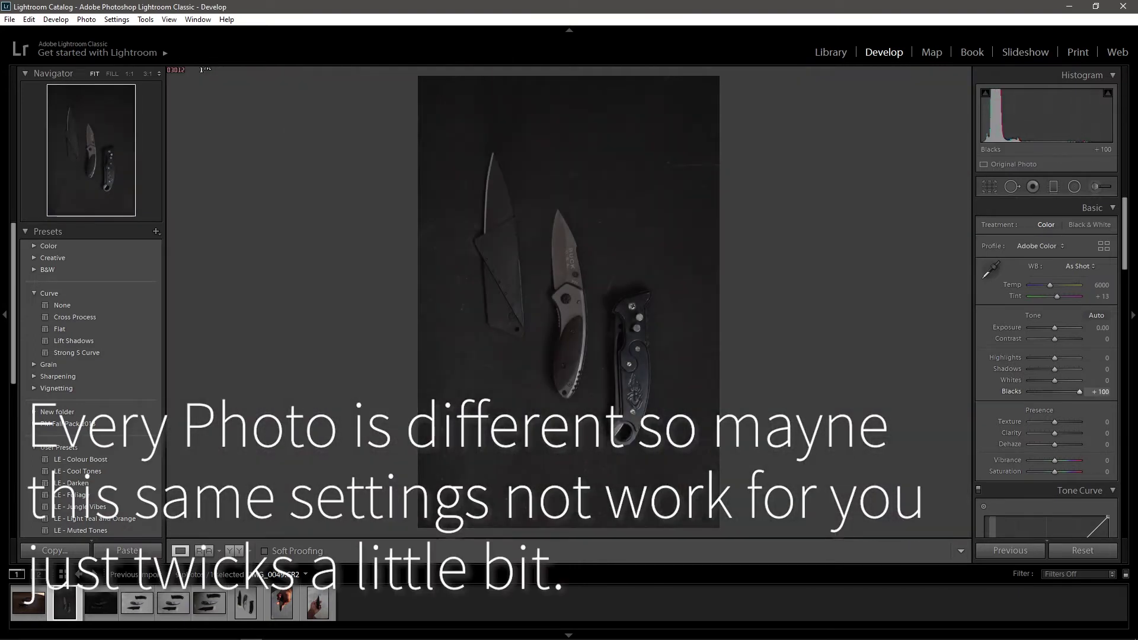
key(ctrl+z)
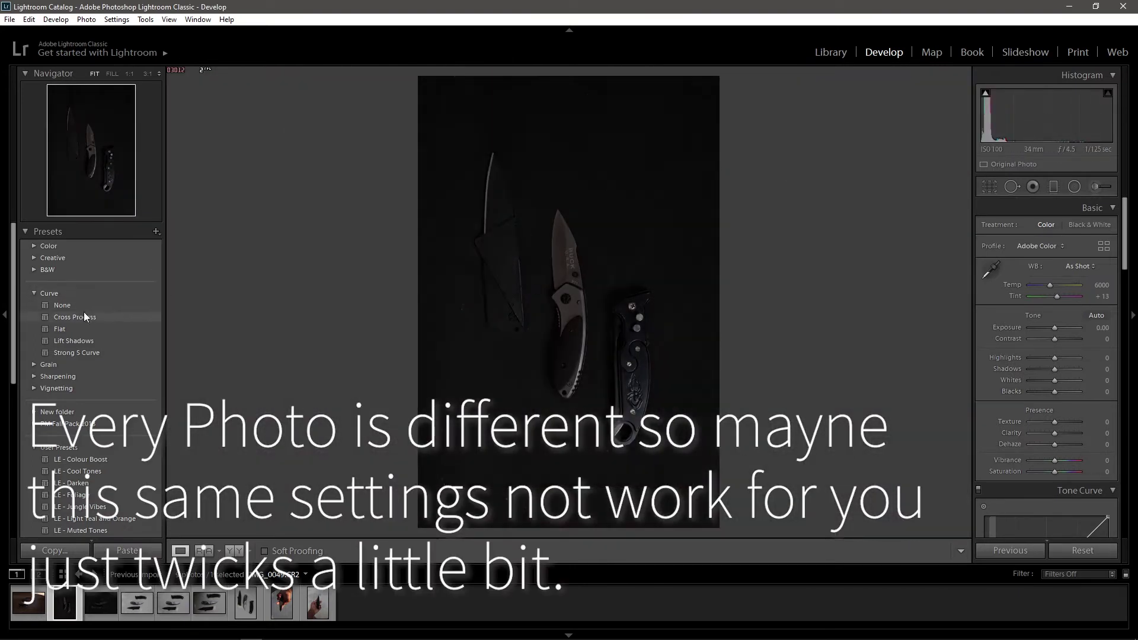
click(63, 328)
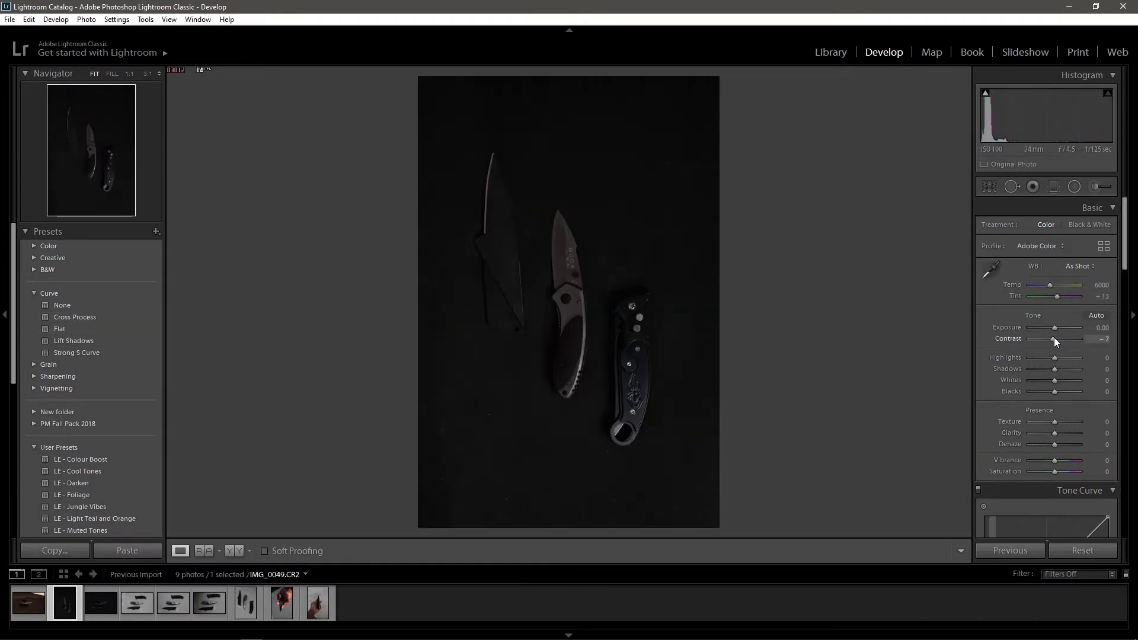
Settle Basic panel contrast at −24, blacks at +7 and clarity at −10
drag(1054, 339, 1057, 326)
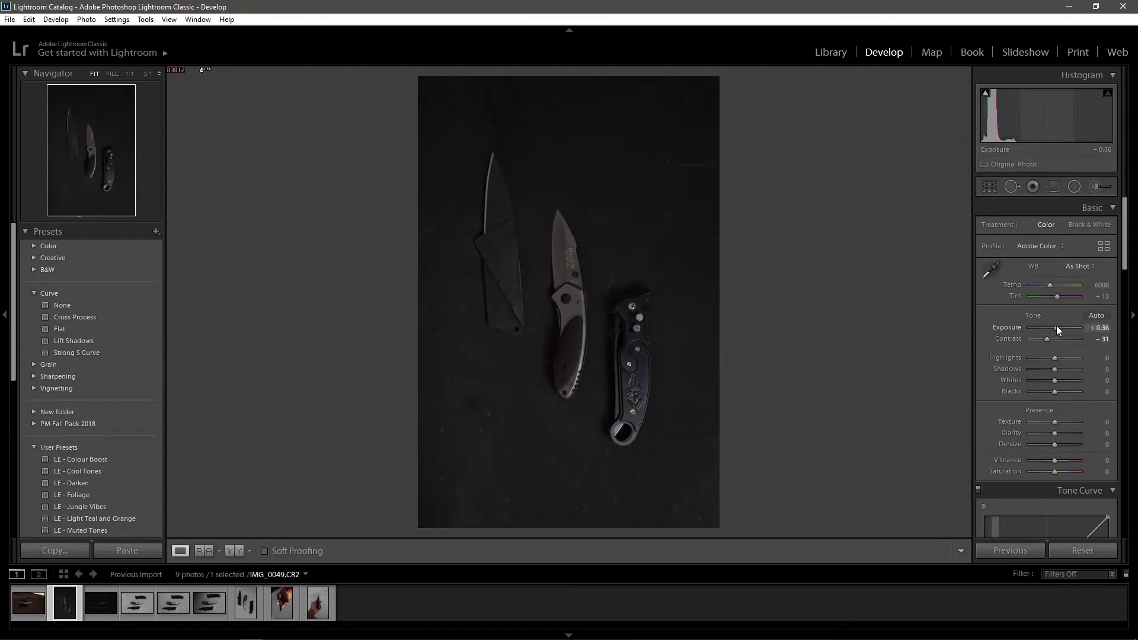
mouse_move(1045, 336)
mouse_down()
mouse_move(1027, 359)
mouse_move(1065, 369)
mouse_move(1058, 392)
mouse_up()
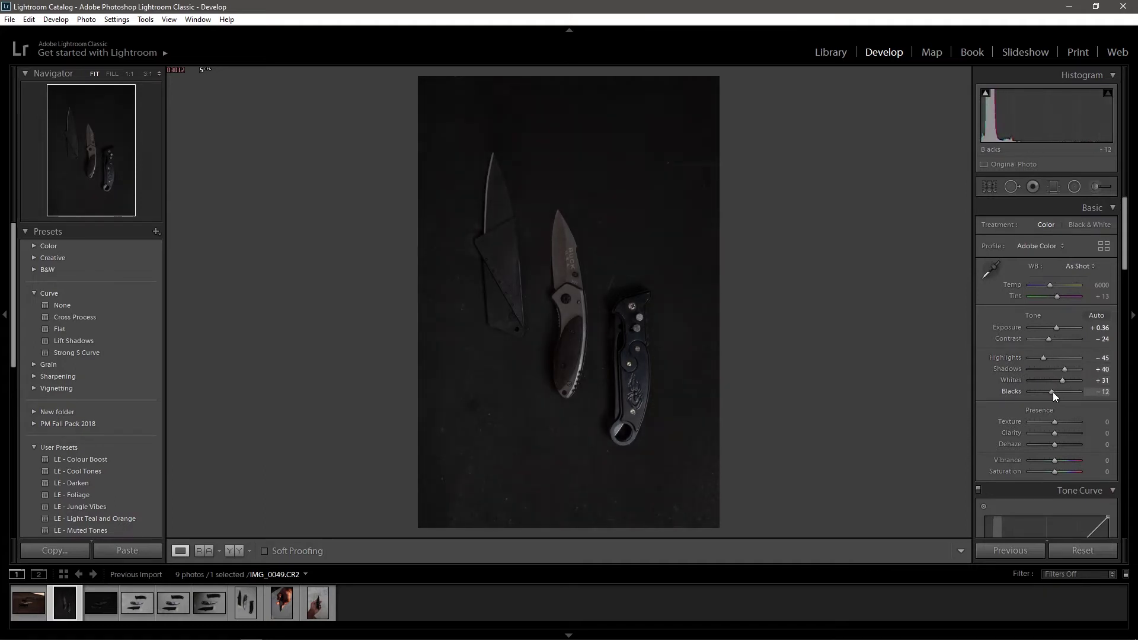
drag(670, 338, 652, 316)
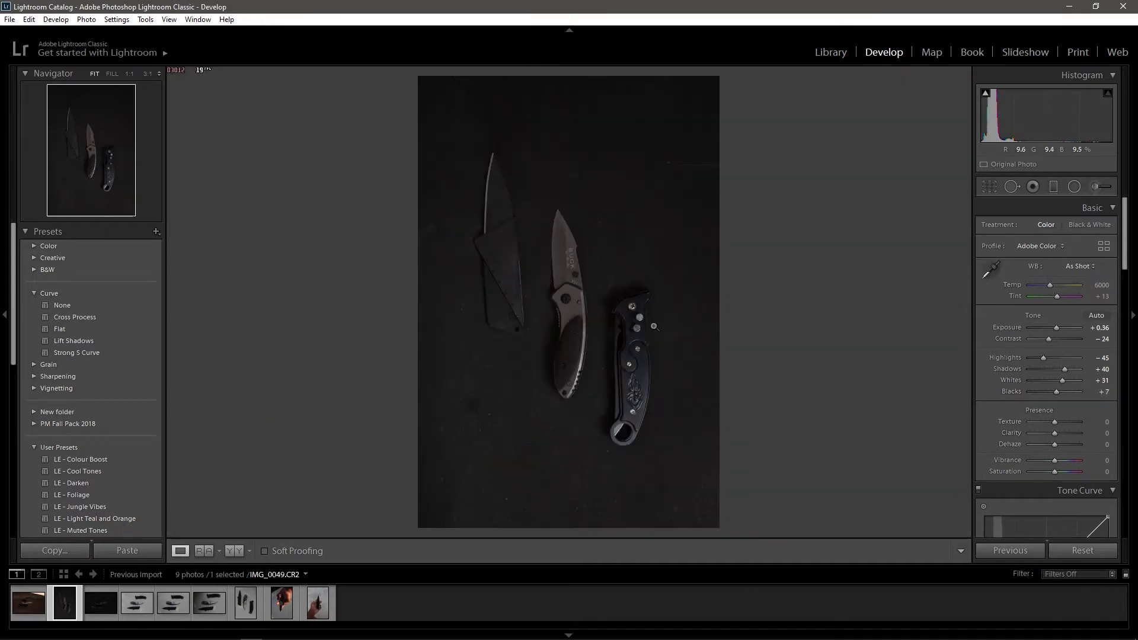
drag(1055, 432, 1064, 461)
click(567, 259)
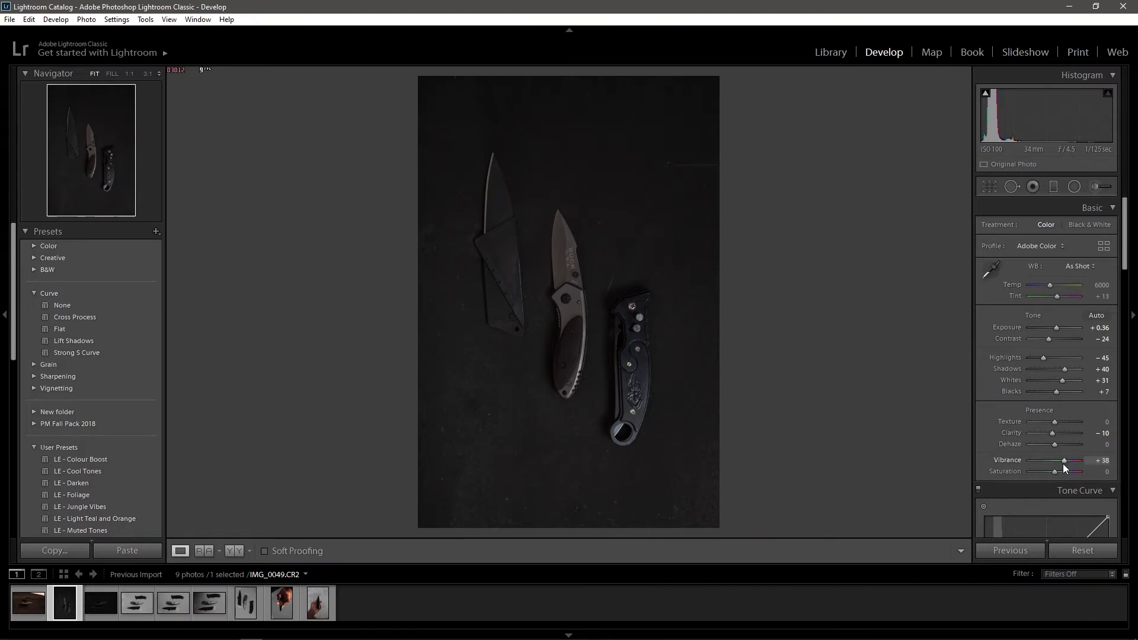
scroll(1025, 429, down, 3)
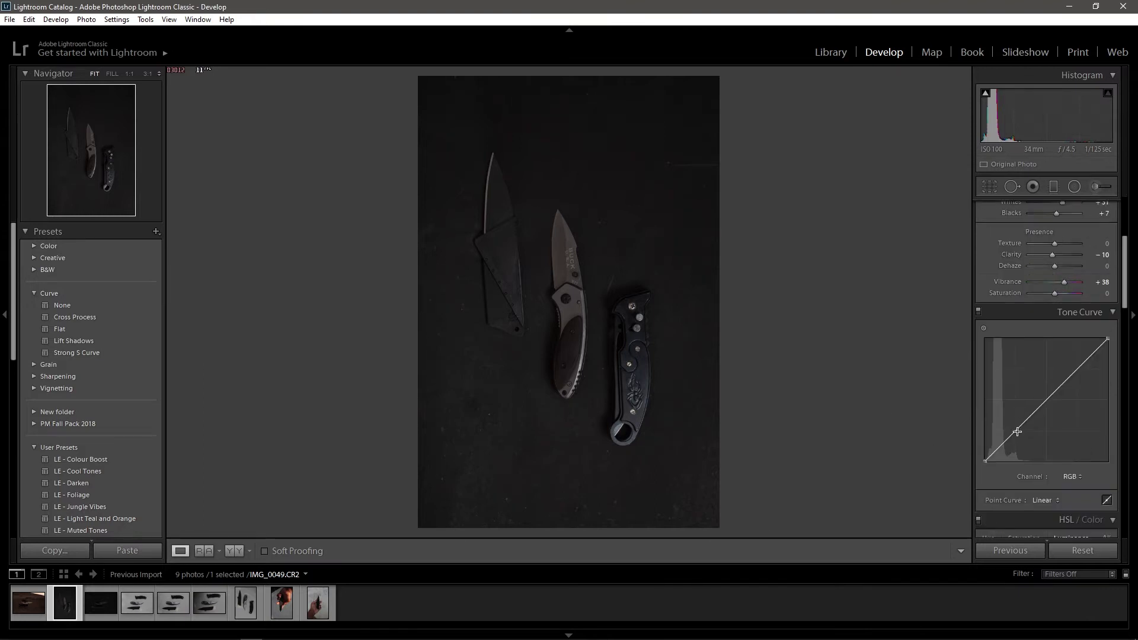
Shape the RGB tone curve with a lowered top endpoint and lifted black point for a faded look
click(1017, 431)
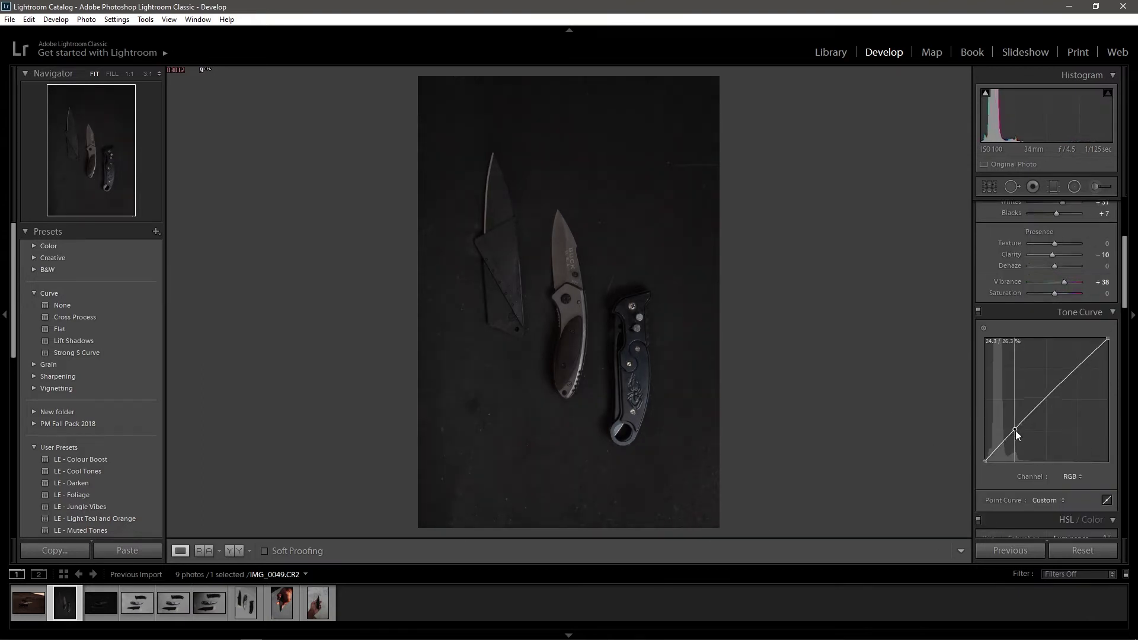
drag(1108, 339, 1119, 374)
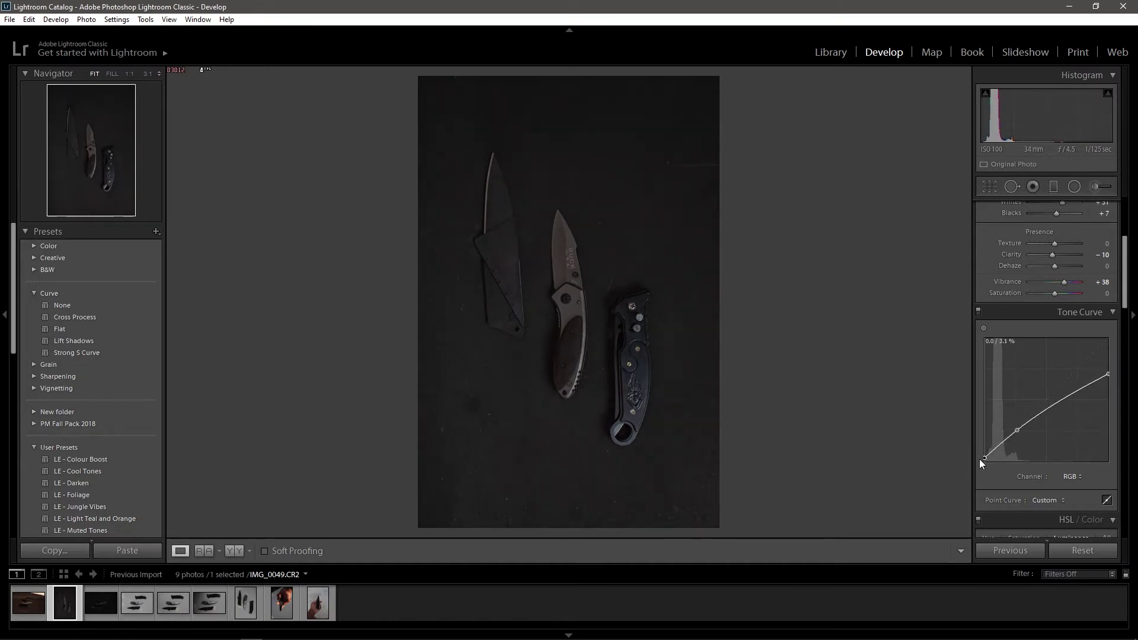
click(1005, 444)
drag(981, 462, 1005, 443)
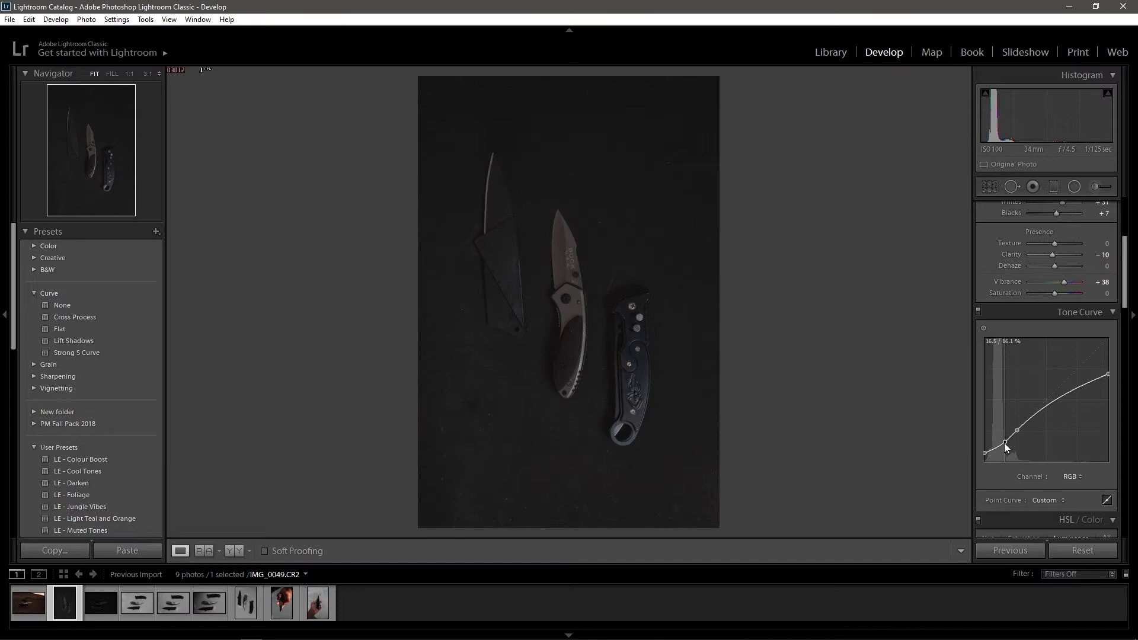
drag(985, 453, 984, 450)
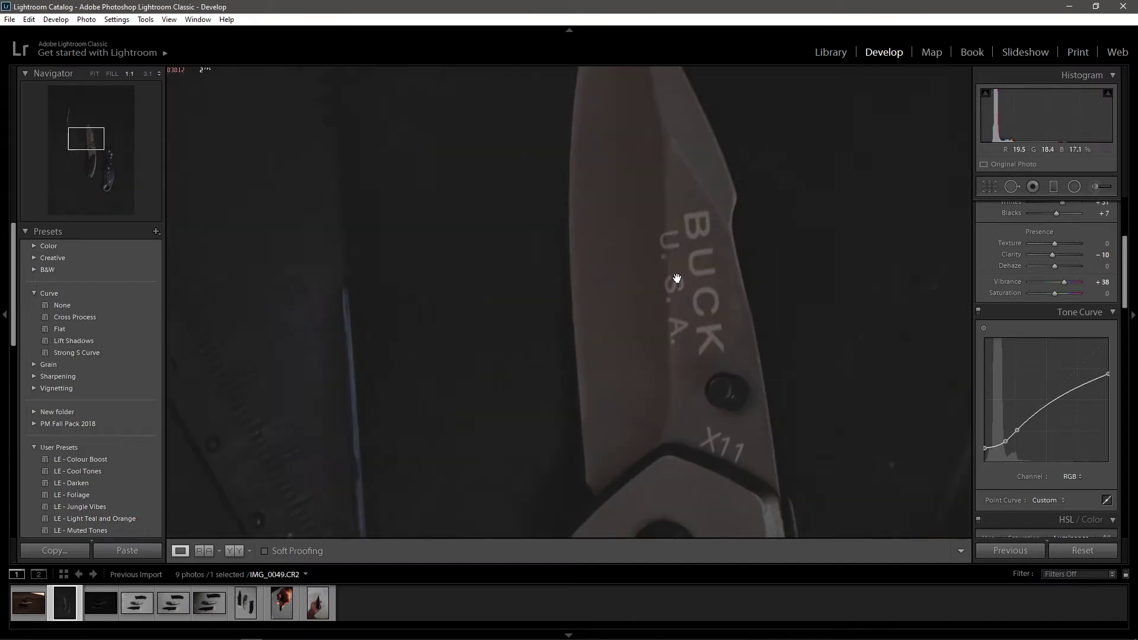
drag(673, 274, 498, 254)
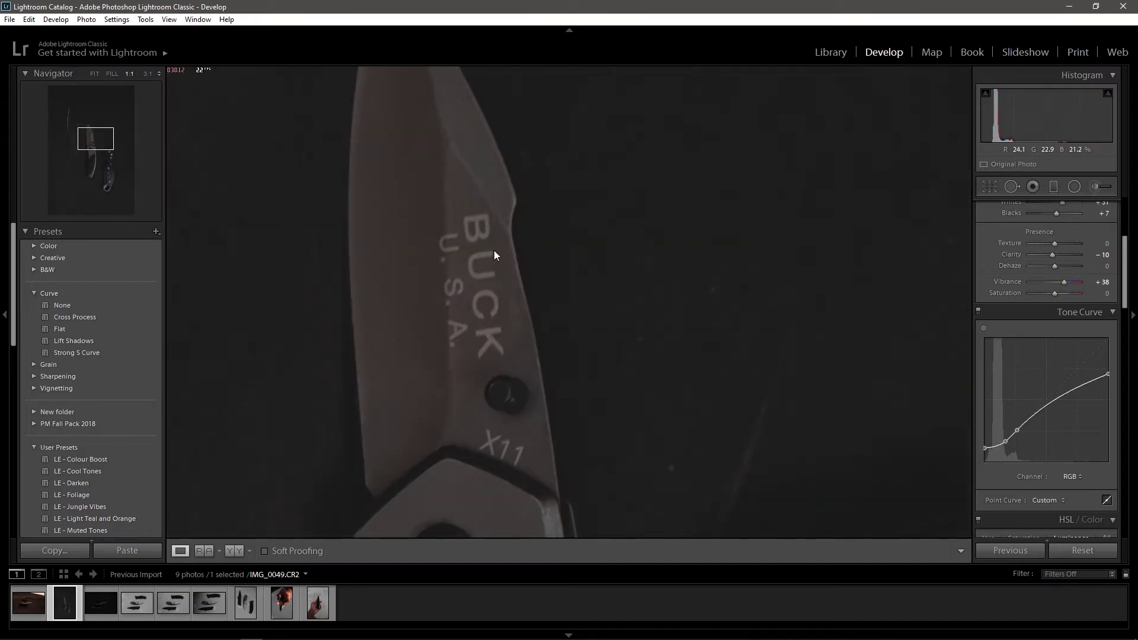
click(1073, 477)
Lift the shadows on the Red, Green and Blue curves, then return to the RGB curve
click(1048, 507)
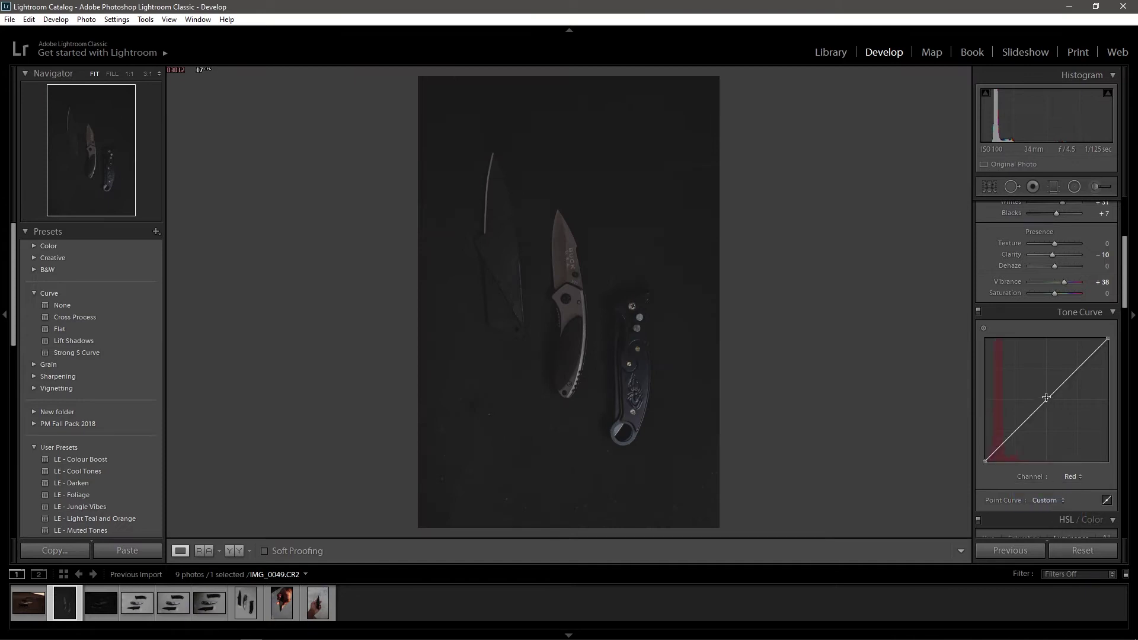
drag(995, 460, 974, 432)
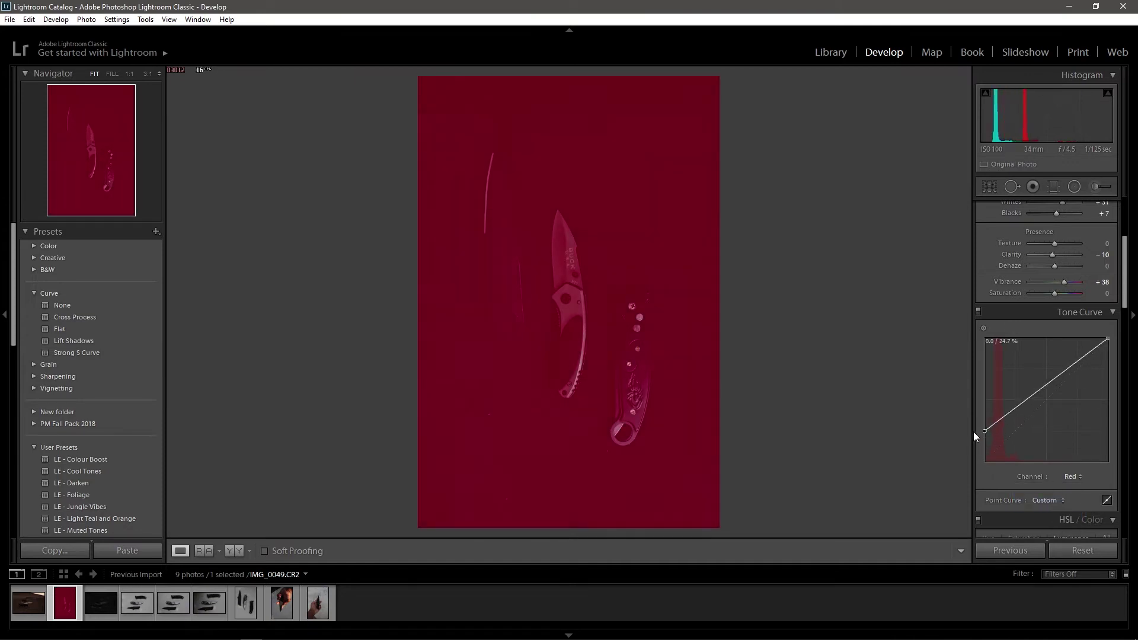
click(1072, 477)
click(1048, 519)
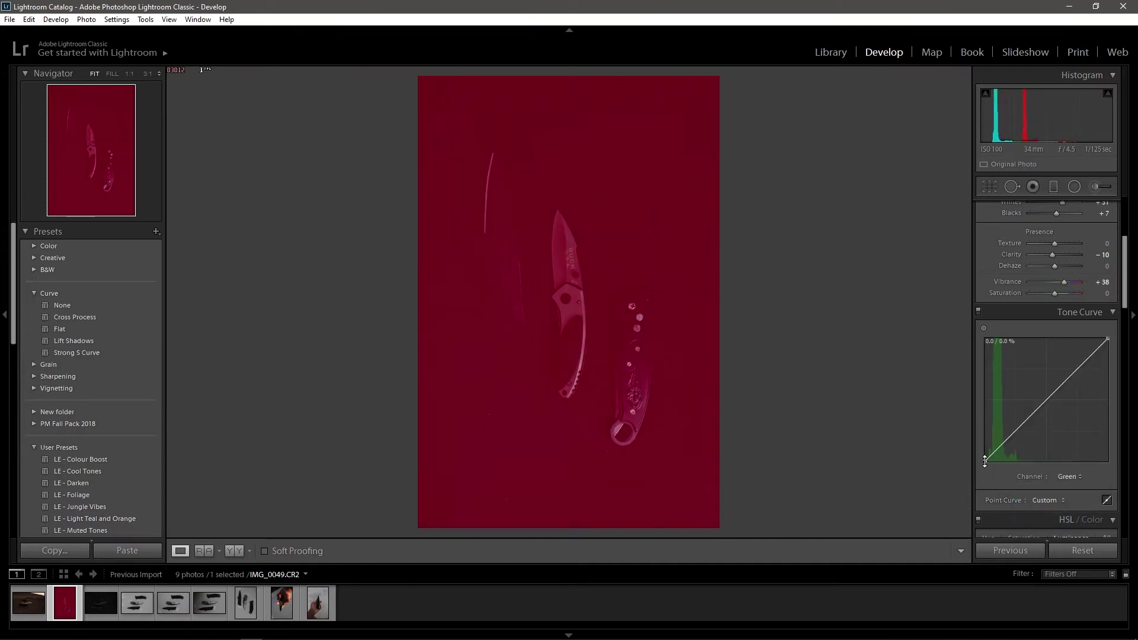
drag(985, 462, 969, 433)
click(1073, 477)
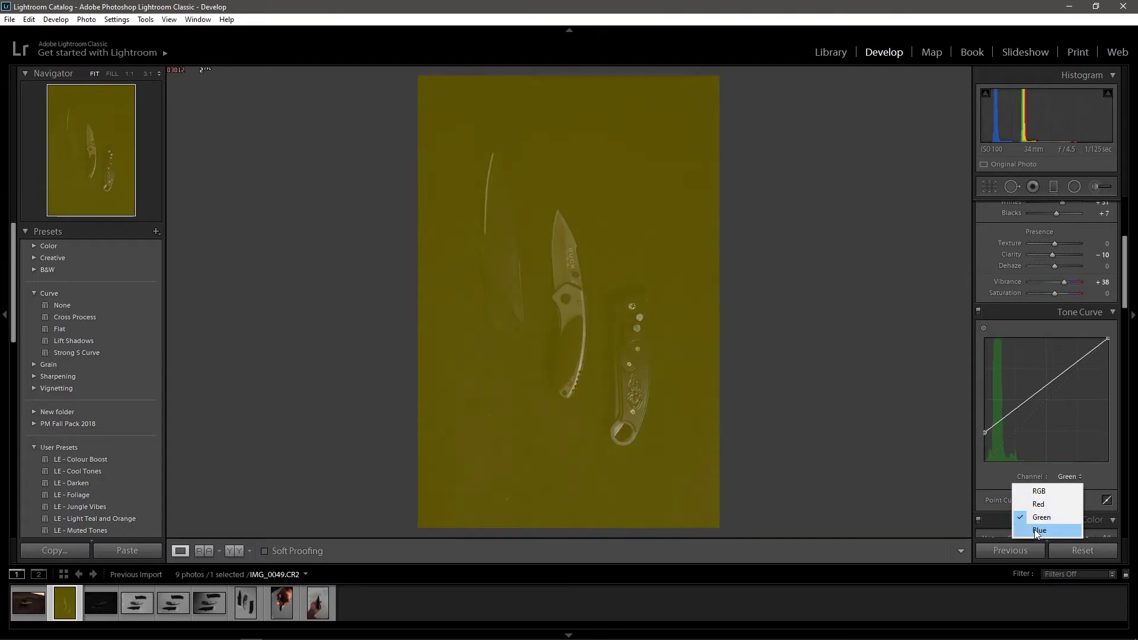
click(1048, 531)
drag(984, 460, 978, 434)
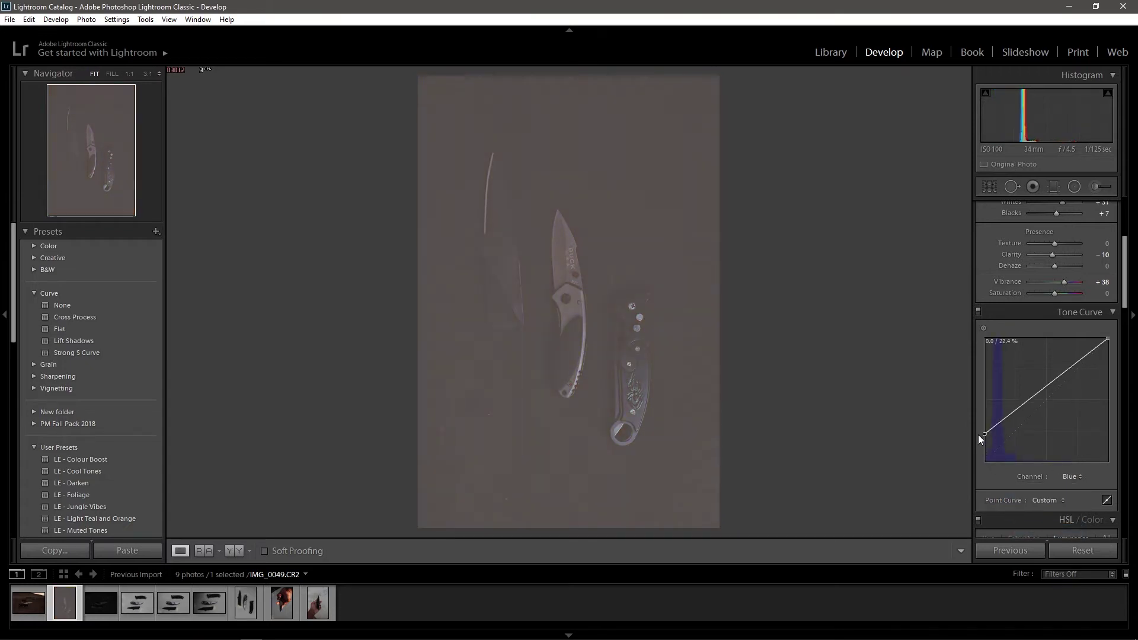
click(1073, 477)
click(1048, 496)
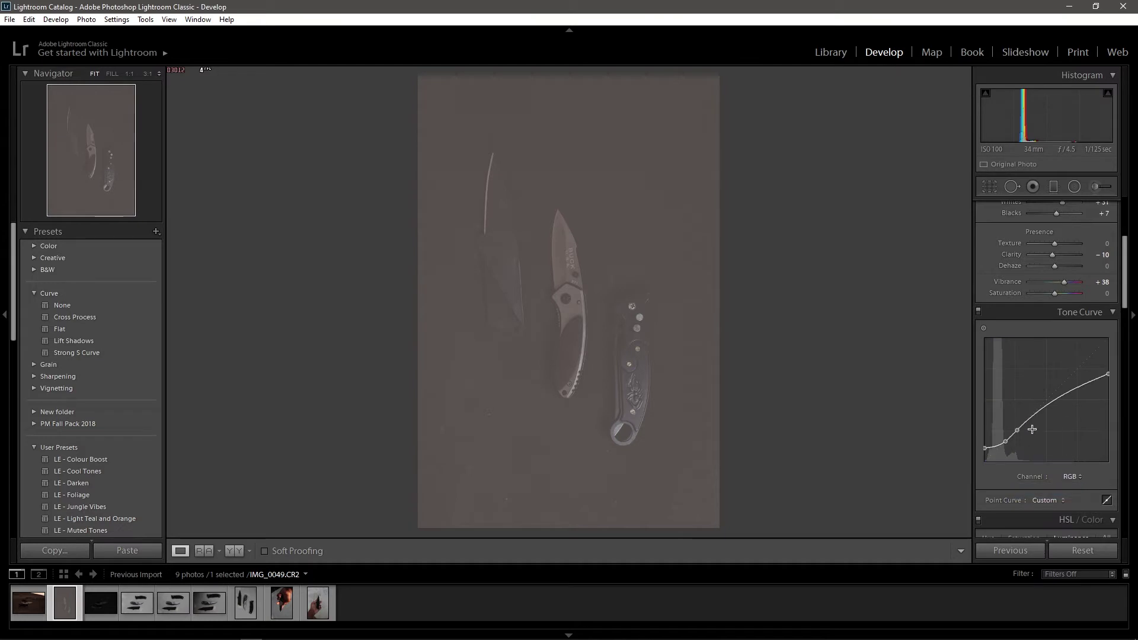
Undo the curve experiments and lower Red and Green shadows toward a teal-navy tint
scroll(1043, 405, up, 5)
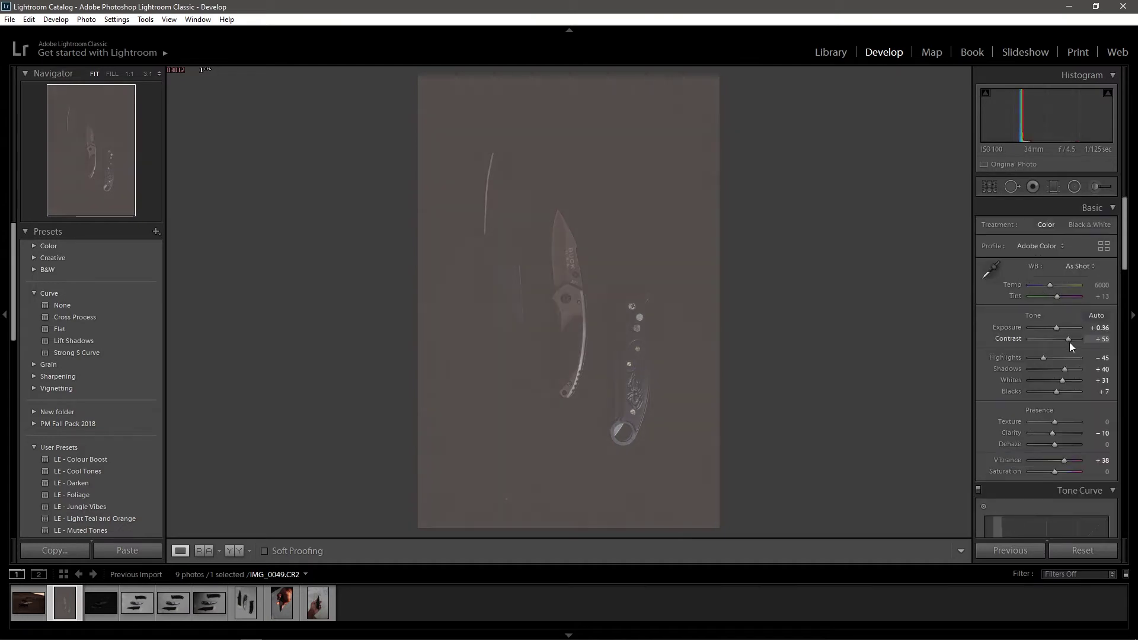
drag(1065, 339, 1073, 342)
key(ctrl+z)
key(ctrl+z)
key(ctrl+z)
key(ctrl+z)
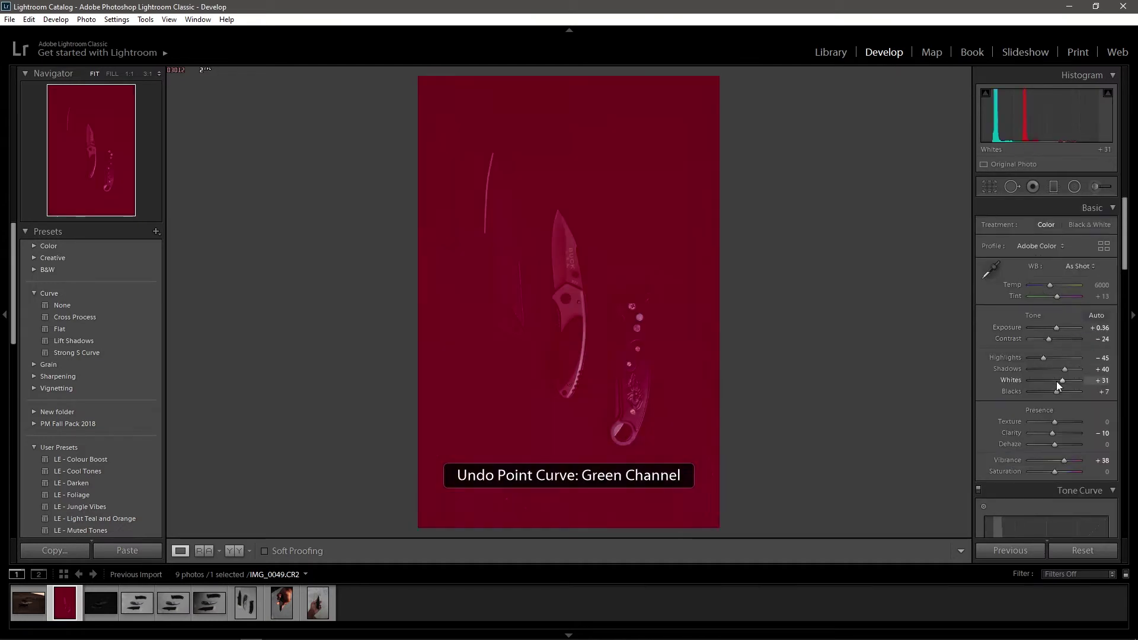
click(1066, 323)
scroll(1052, 285, up, 3)
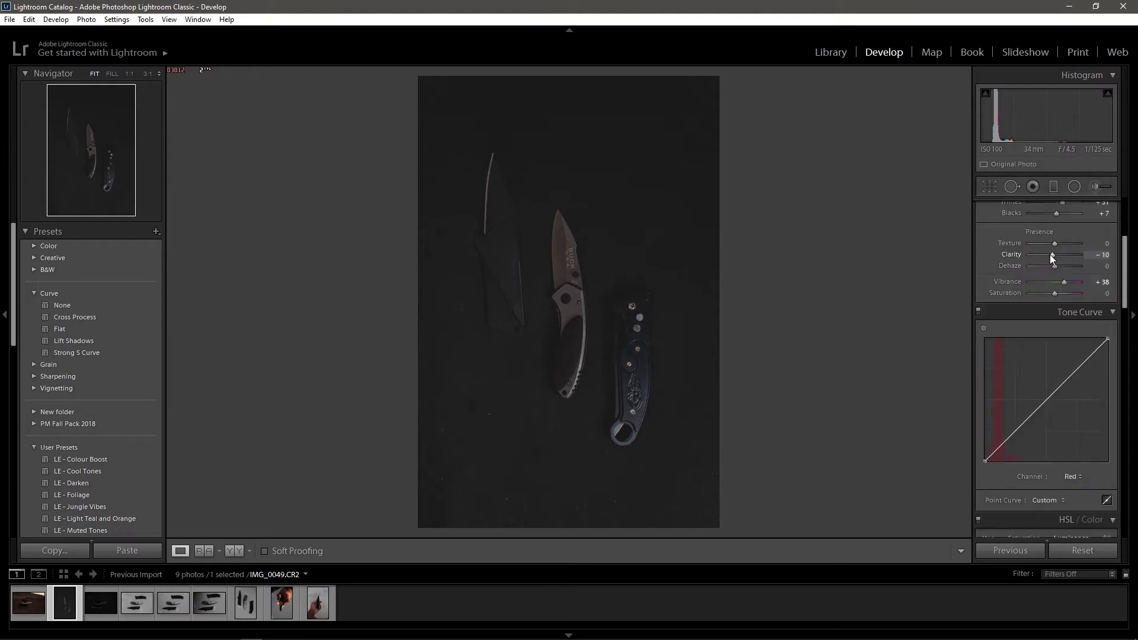
mouse_move(986, 461)
mouse_down()
mouse_move(1075, 476)
mouse_move(990, 464)
mouse_up()
click(1065, 478)
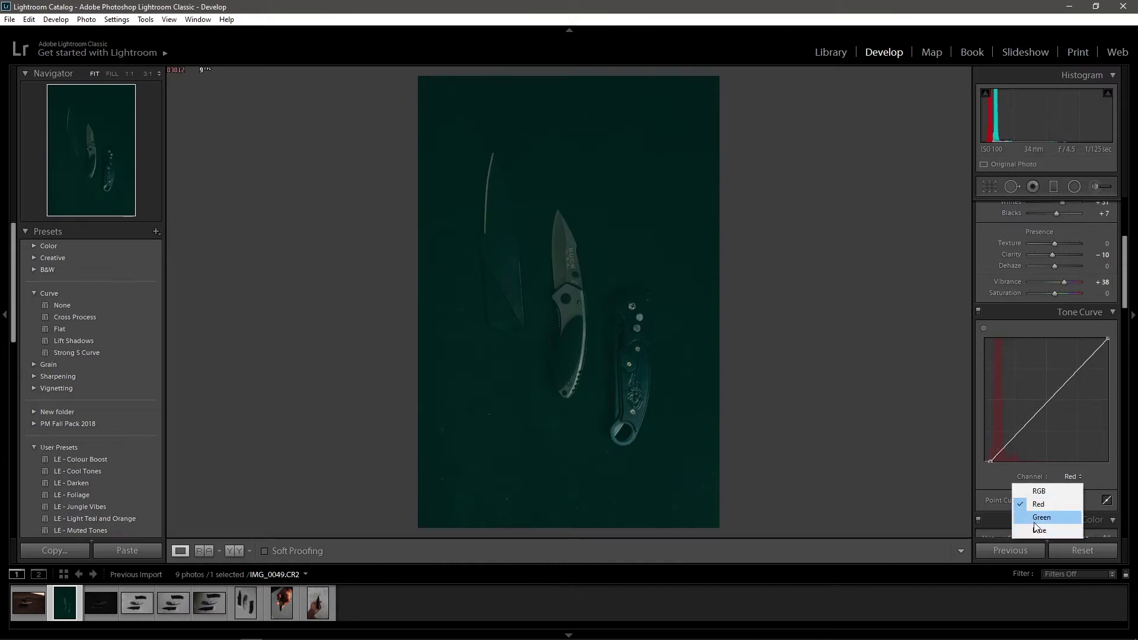
click(1034, 521)
drag(984, 461, 987, 466)
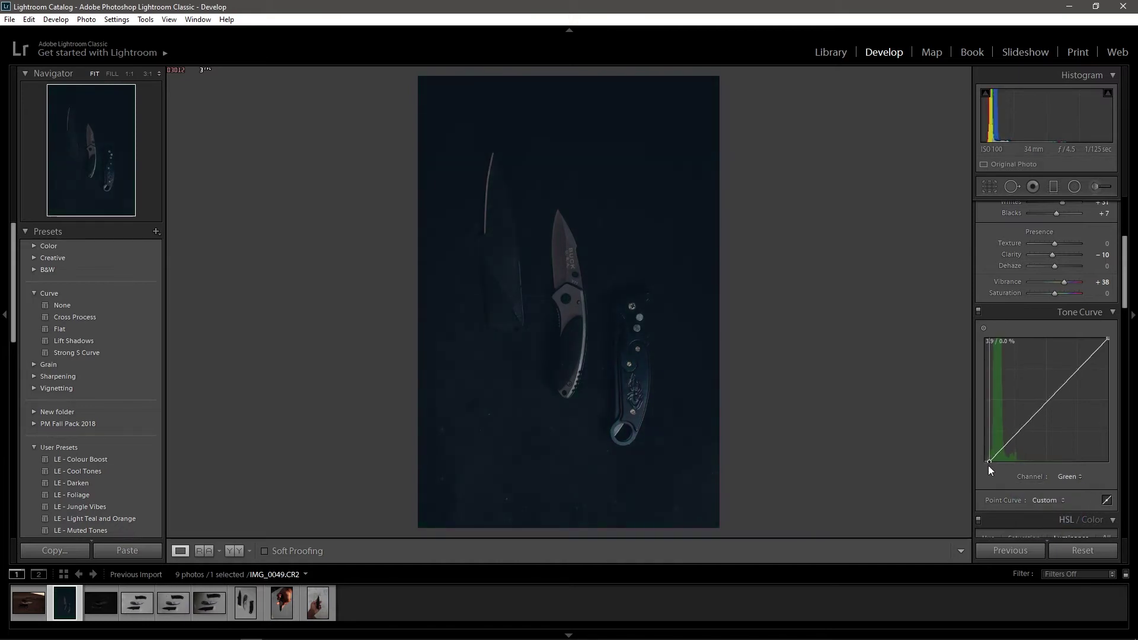
Compare the edit with the original, inspect the BUCK blade, and select the Blue curve channel
key(backslash)
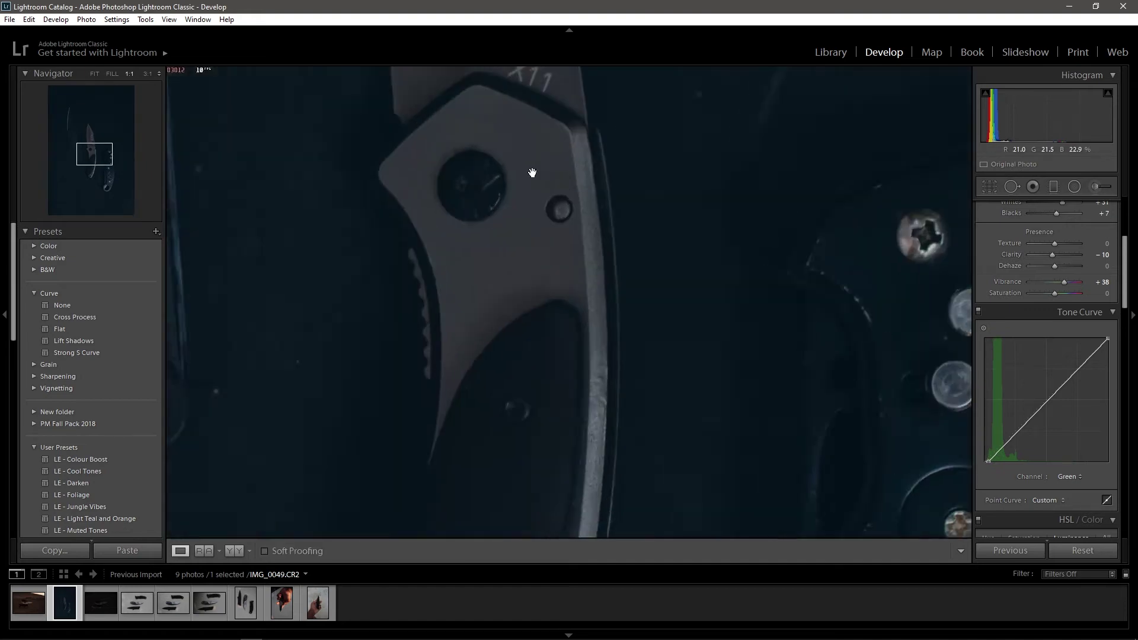
drag(582, 319, 571, 241)
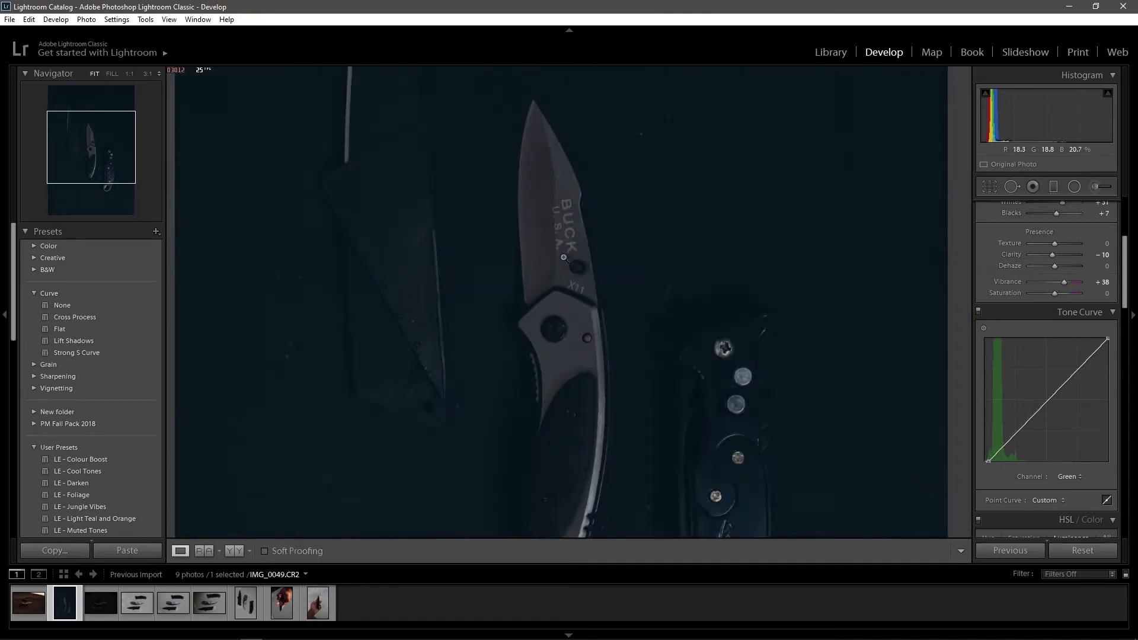
key(backslash)
click(1070, 478)
click(1029, 531)
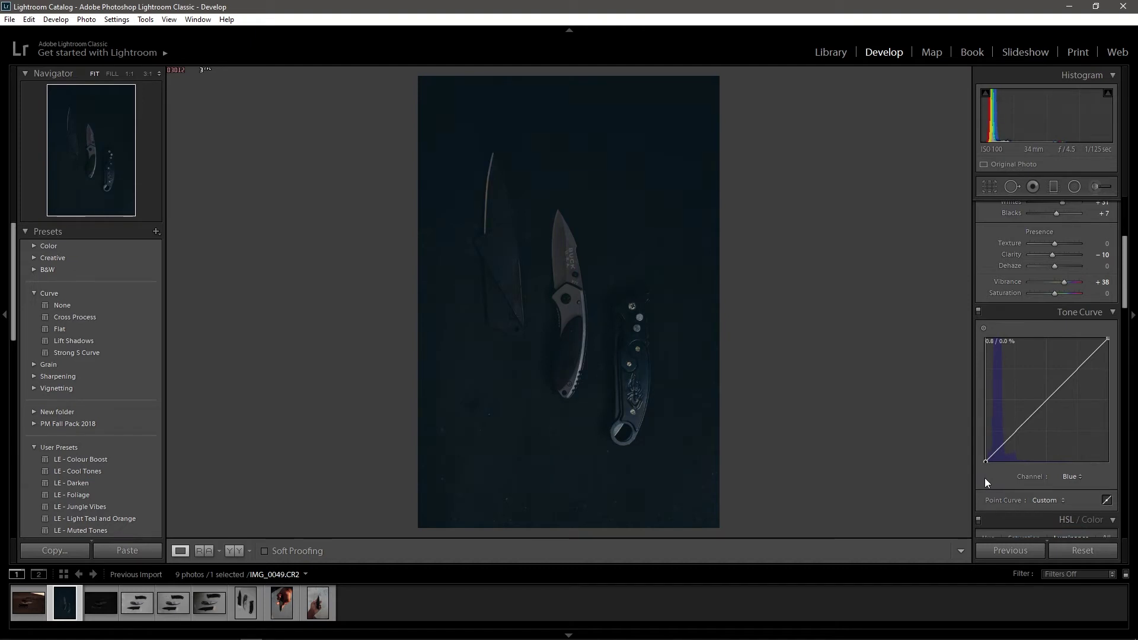
scroll(1067, 451, down, 5)
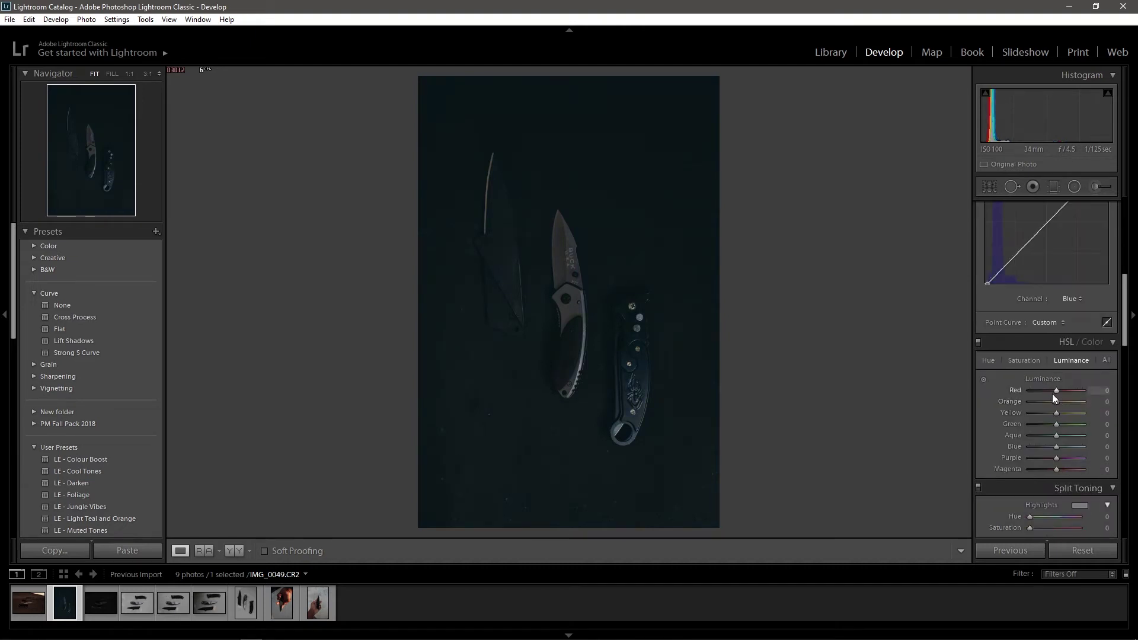
Apply the Camera Standard profile from the Profile Browser and check blade detail at 1:1 before fitting
scroll(1053, 397, up, 8)
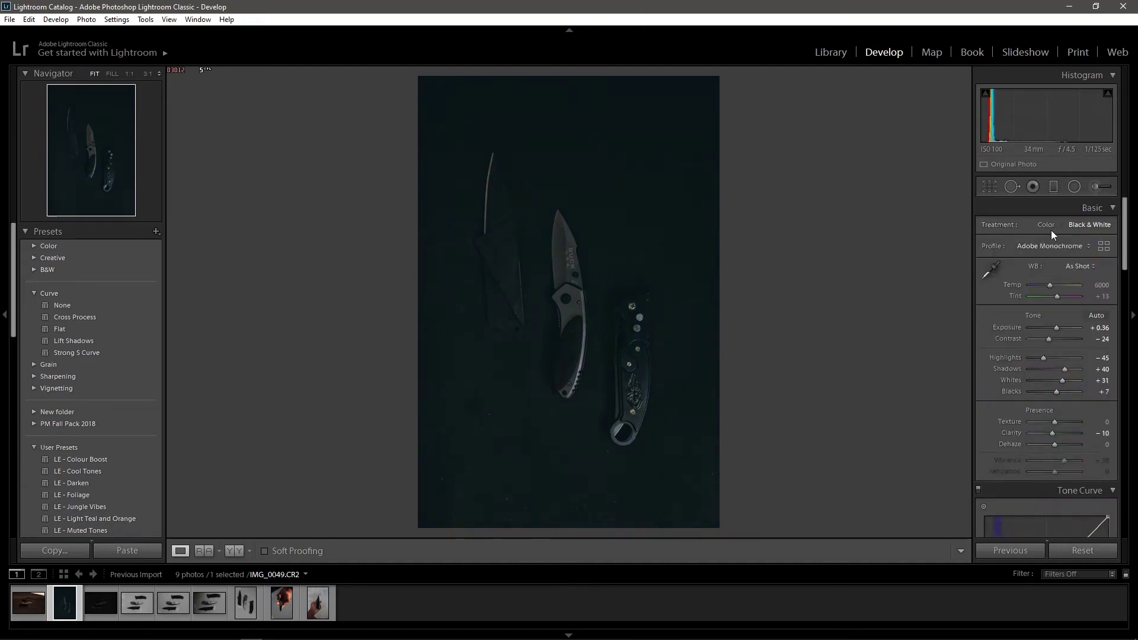
click(1045, 245)
click(1034, 350)
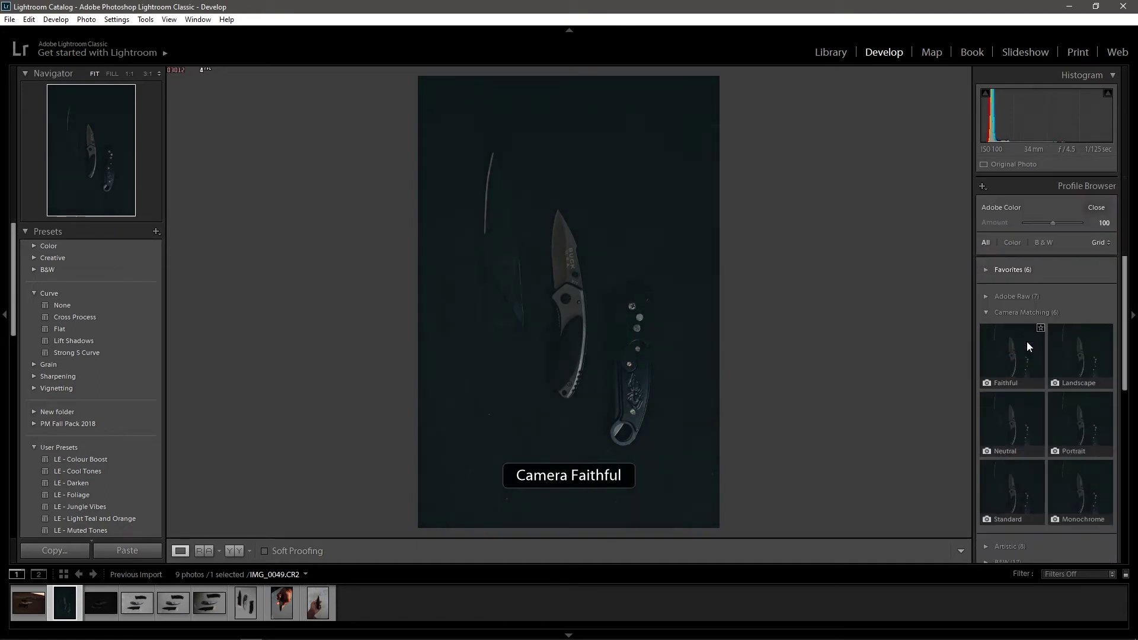
click(1002, 490)
click(1096, 207)
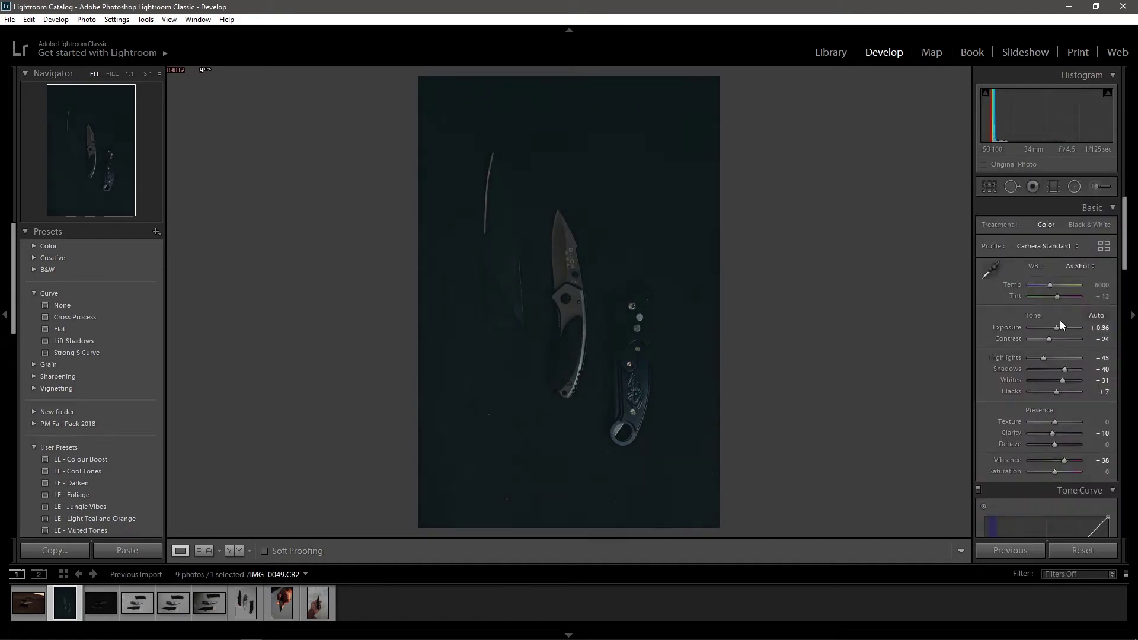
drag(576, 267, 551, 294)
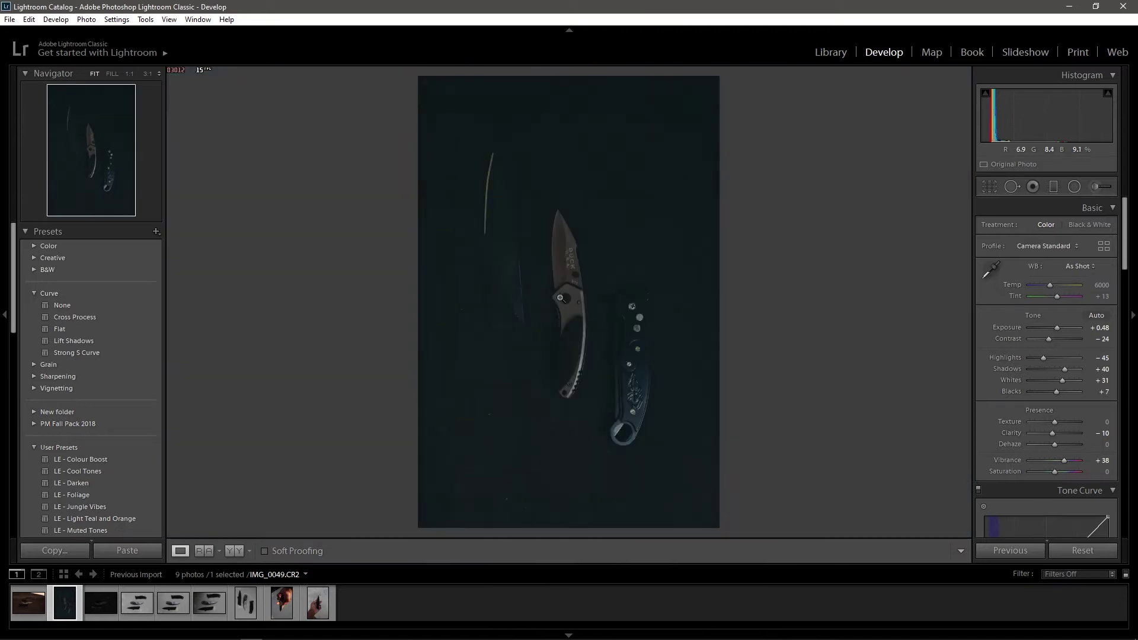
drag(560, 297, 590, 291)
scroll(1067, 407, down, 3)
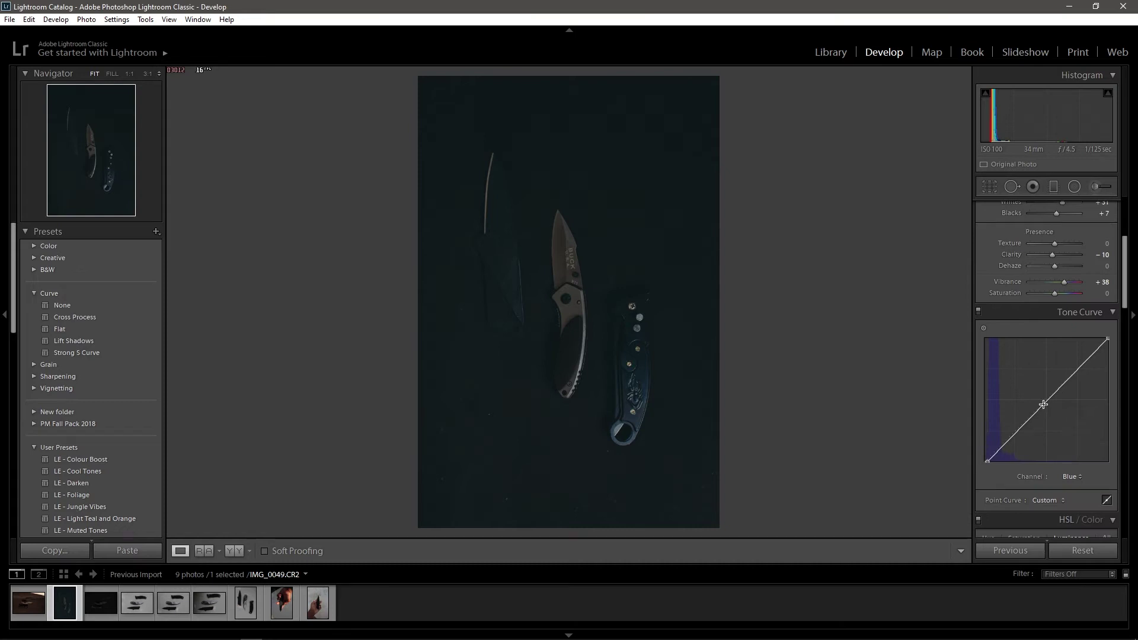
Add shadow and upper points to the Blue curve for a navy cast, toggling the curve to compare
drag(1080, 369, 1084, 372)
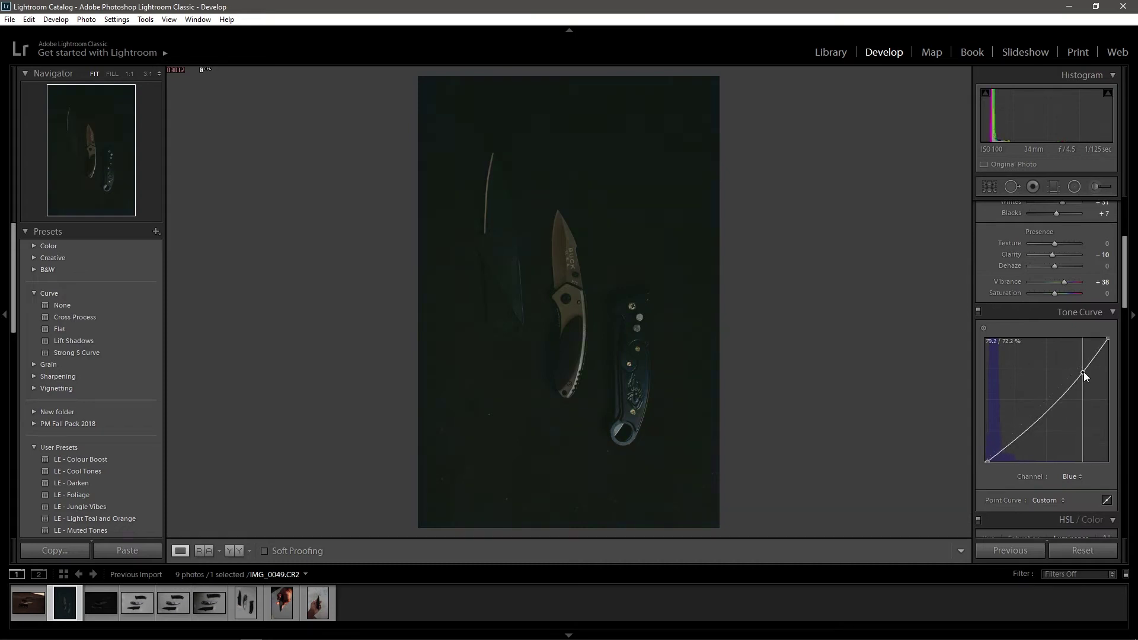
key(ctrl+z)
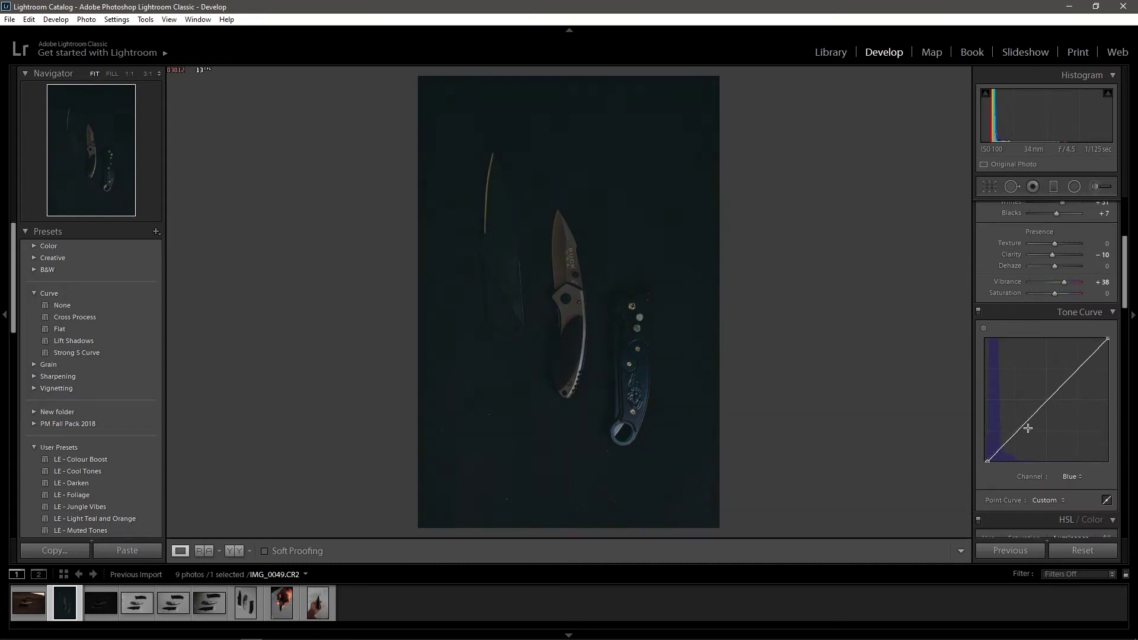
click(1017, 432)
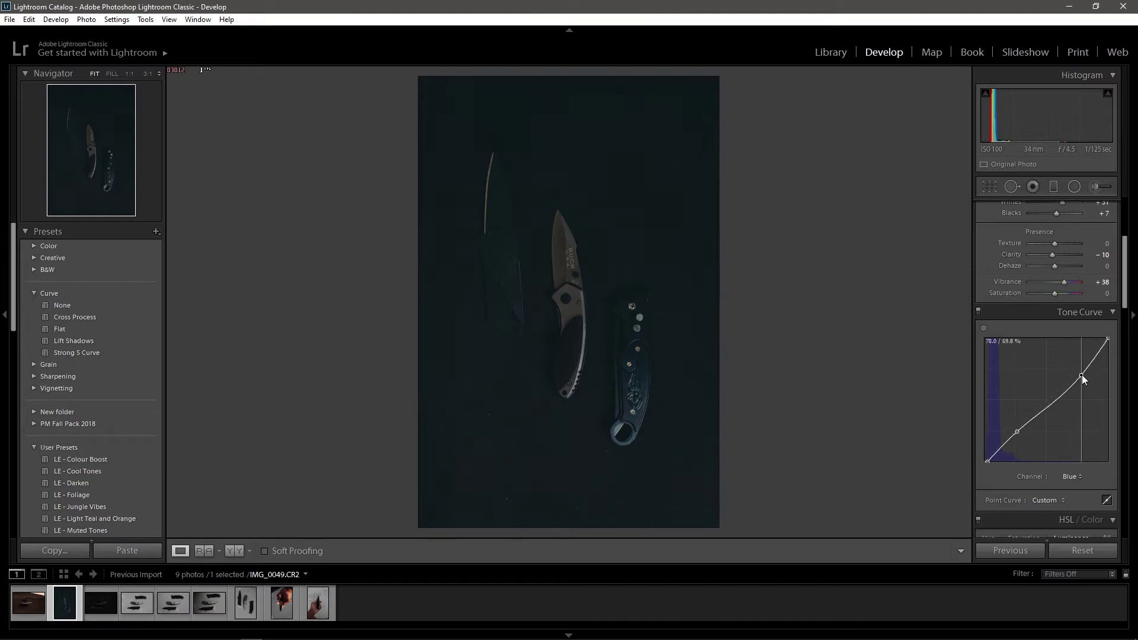
drag(1083, 375, 1082, 373)
drag(1082, 374, 1080, 373)
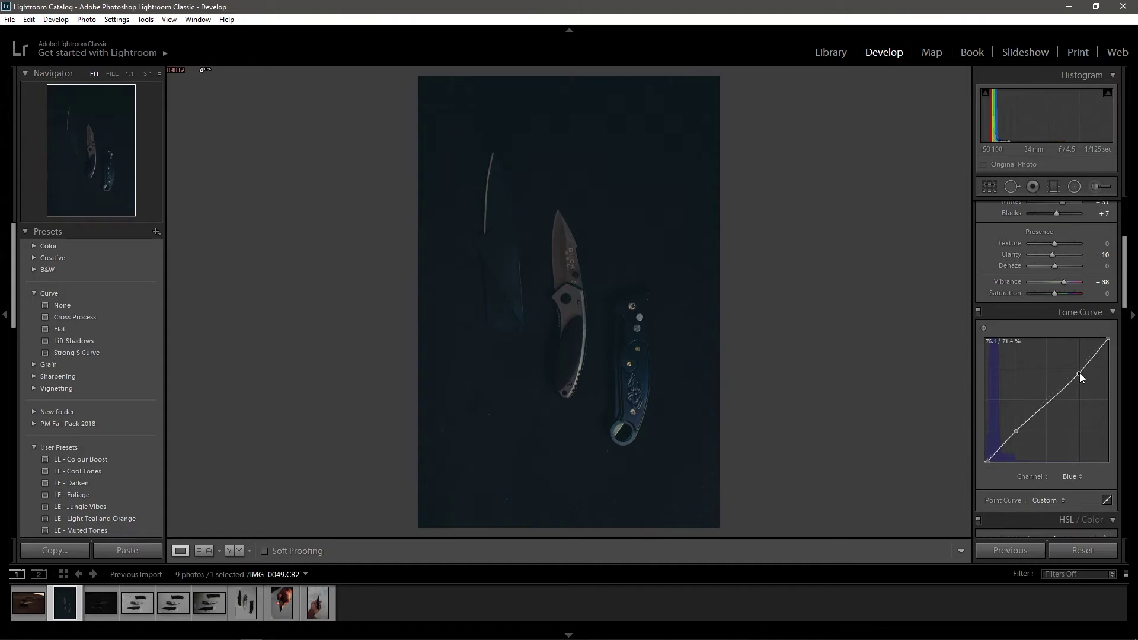
click(422, 367)
click(978, 312)
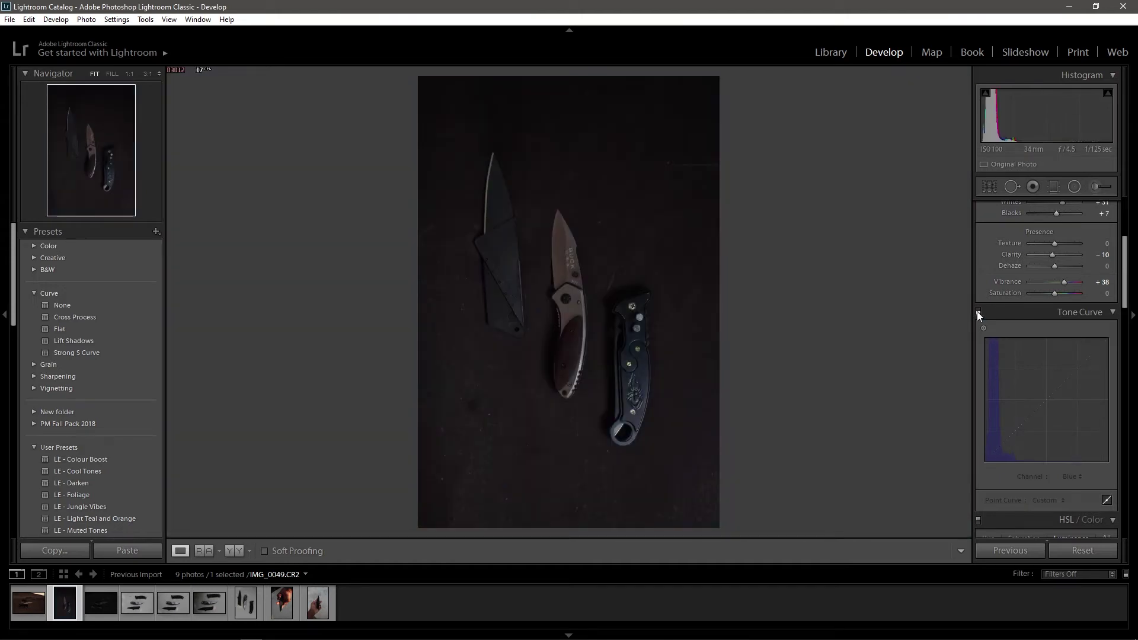
click(978, 312)
click(978, 311)
scroll(1079, 438, down, 3)
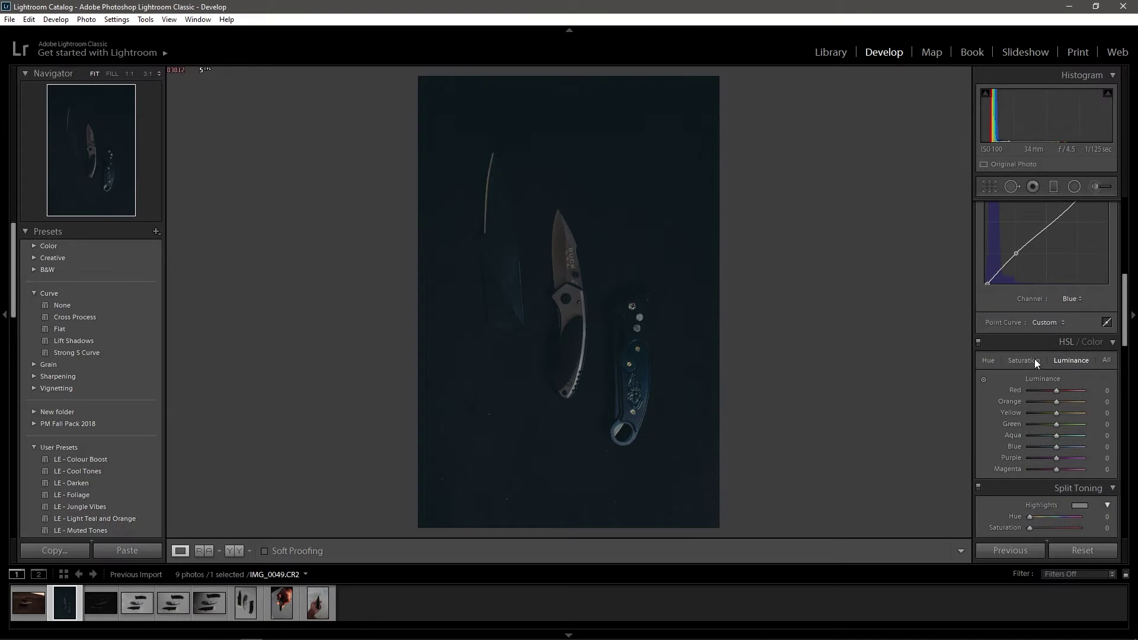
Use the HSL targeted tool to brighten Aqua and Blue luminance and raise Blue saturation to +53
click(983, 379)
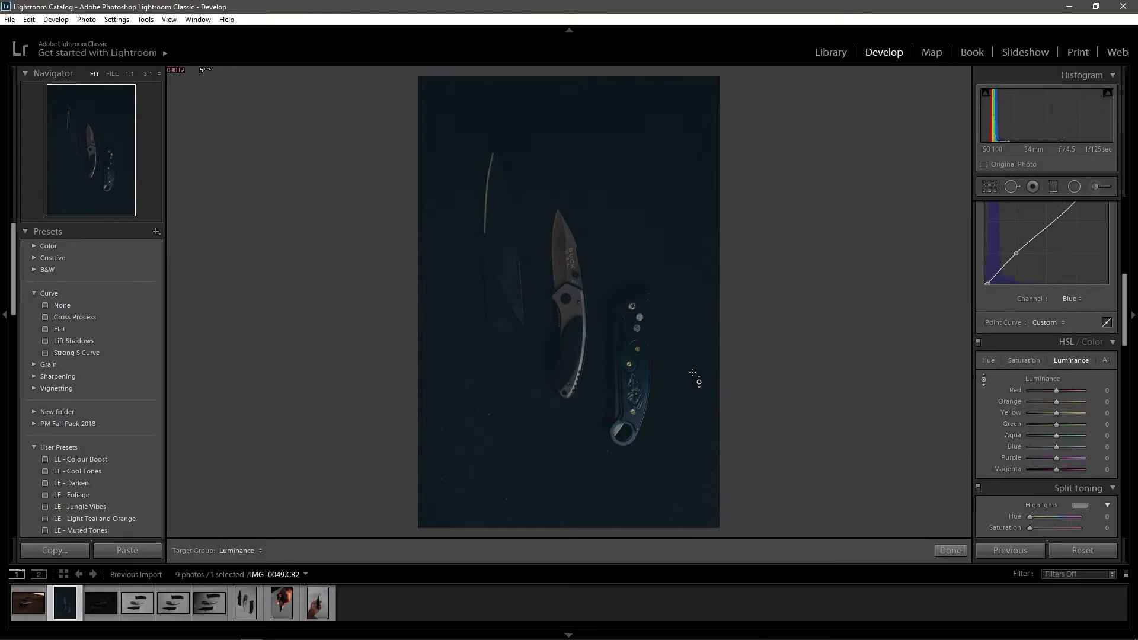
click(1012, 361)
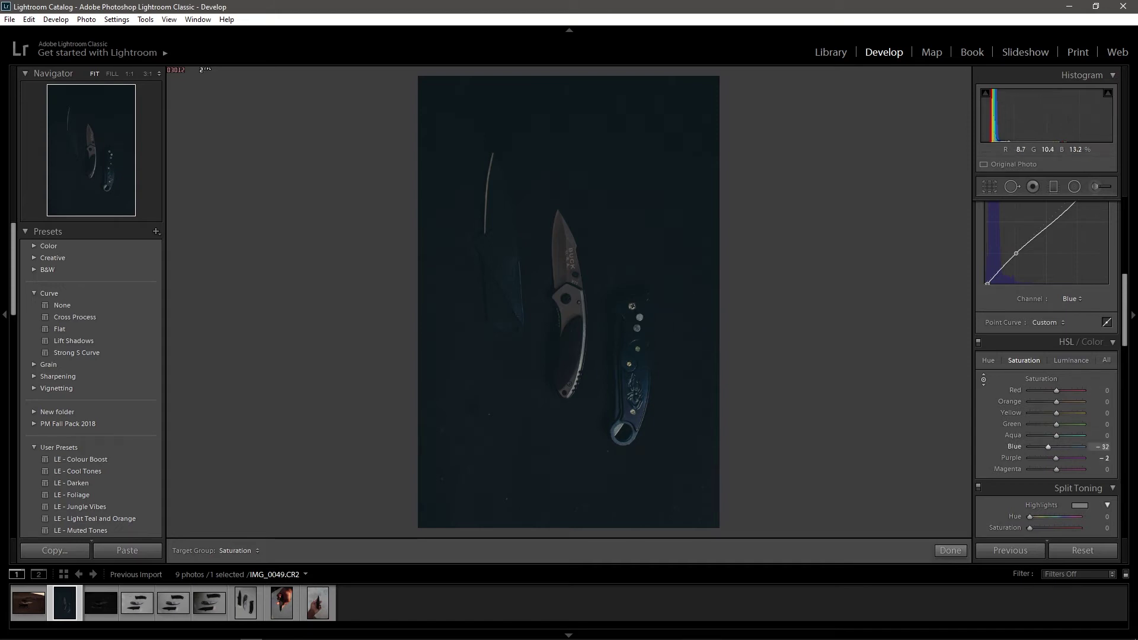
click(1071, 361)
drag(580, 399, 580, 393)
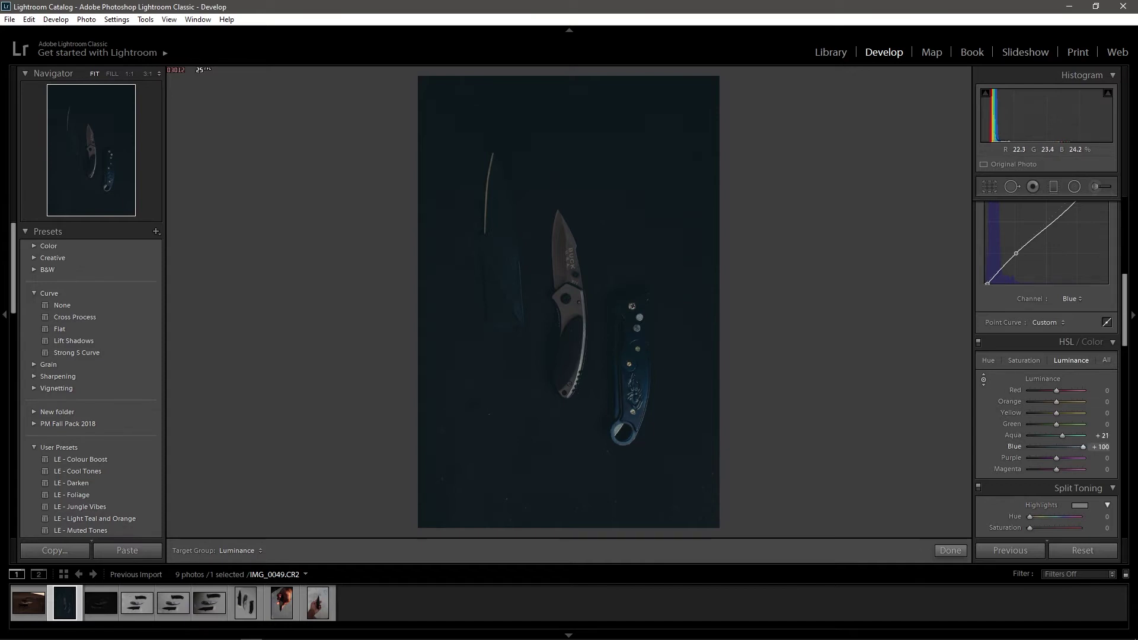
drag(543, 317, 523, 303)
click(1034, 360)
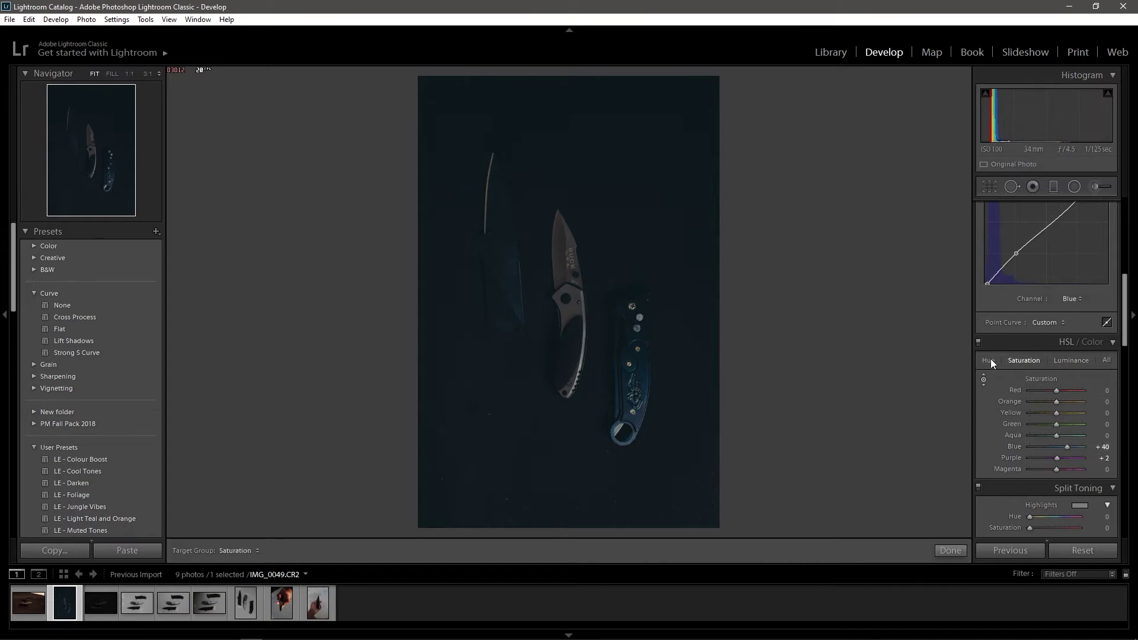
key(Up)
key(Up)
drag(521, 332, 542, 310)
scroll(1064, 355, down, 3)
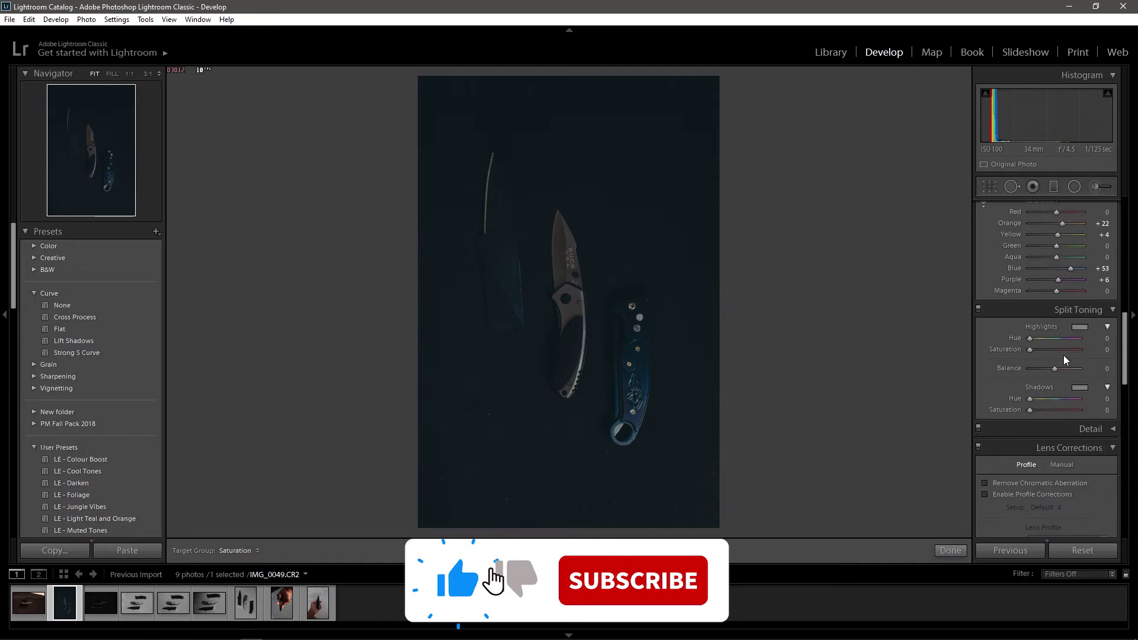
Tint the split-toning highlights cyan at hue 182 with saturation 10
click(1079, 327)
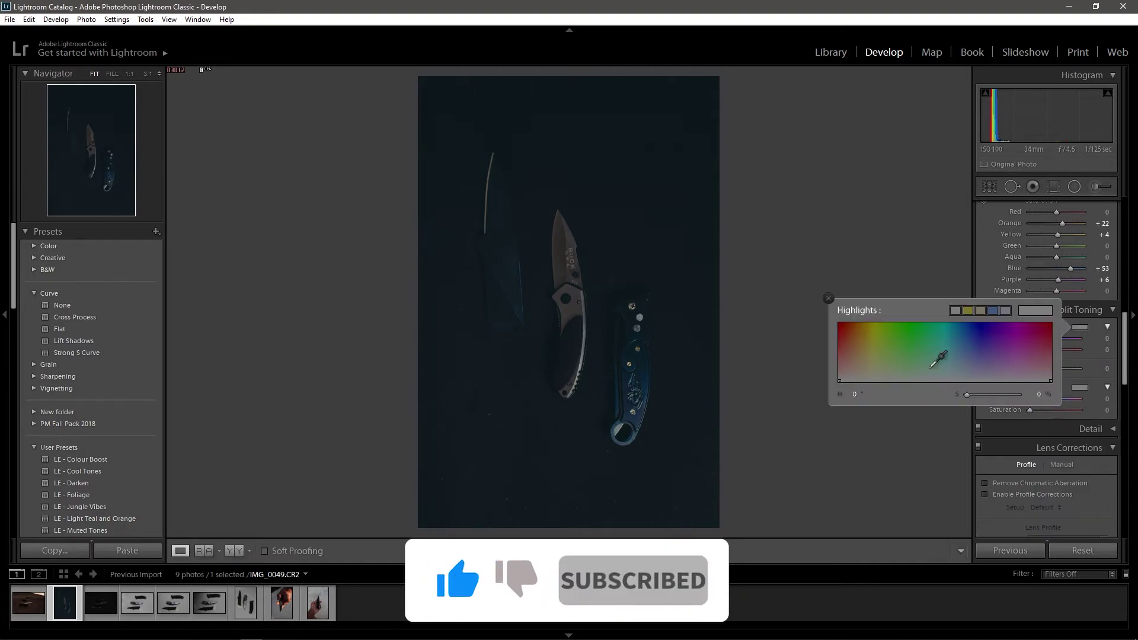
click(626, 394)
click(1079, 327)
mouse_move(964, 335)
mouse_down()
mouse_move(945, 343)
mouse_move(947, 322)
mouse_up()
click(970, 301)
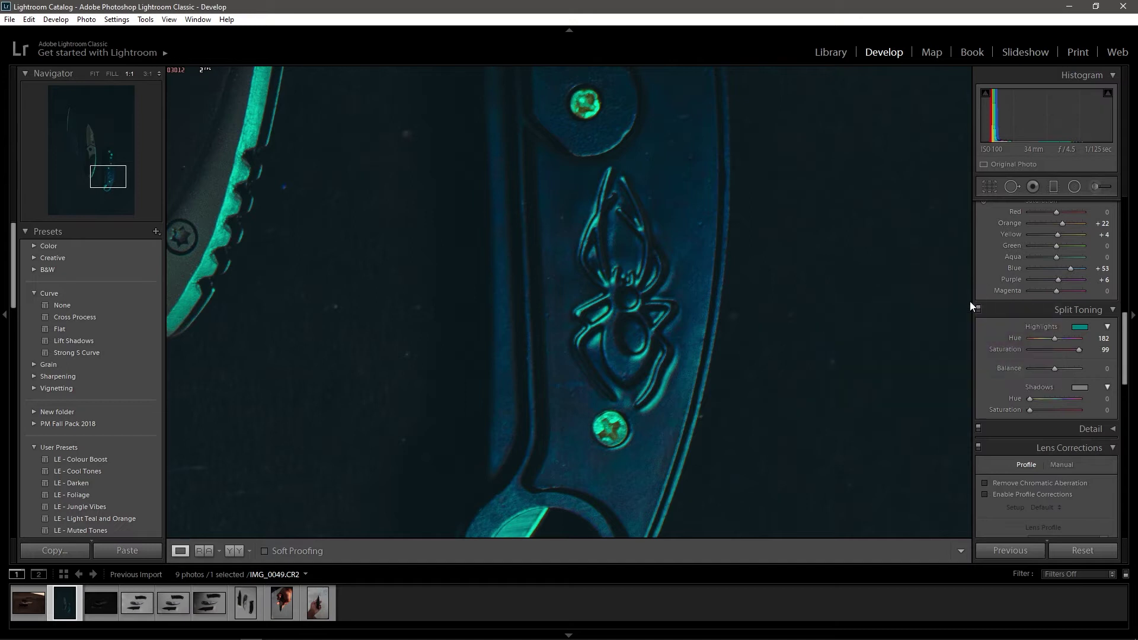
click(676, 312)
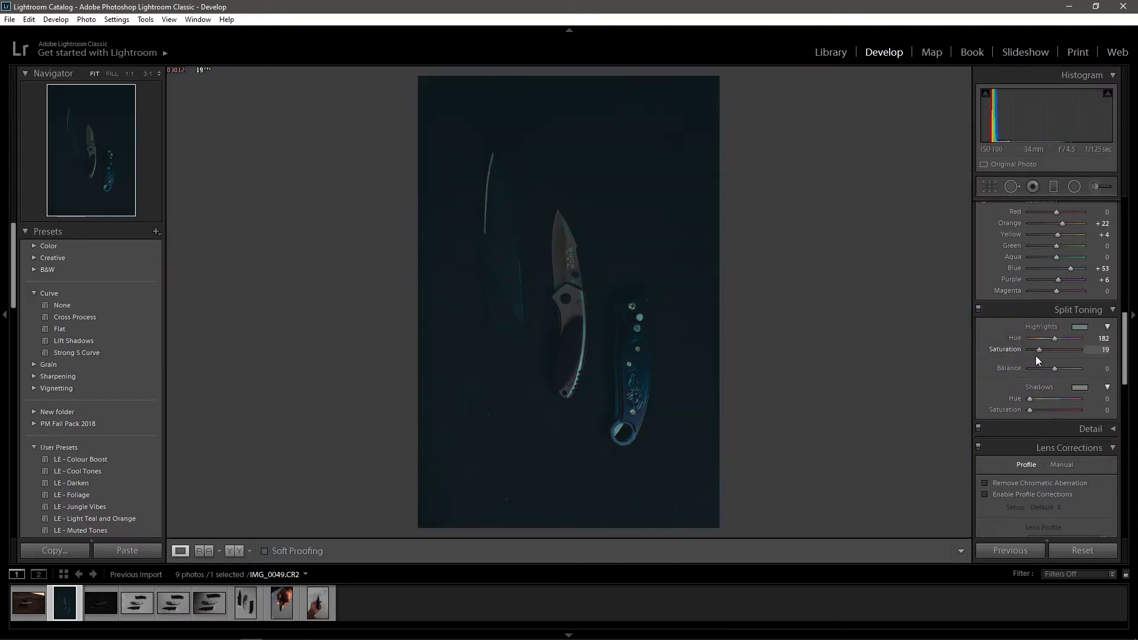
click(979, 310)
click(979, 310)
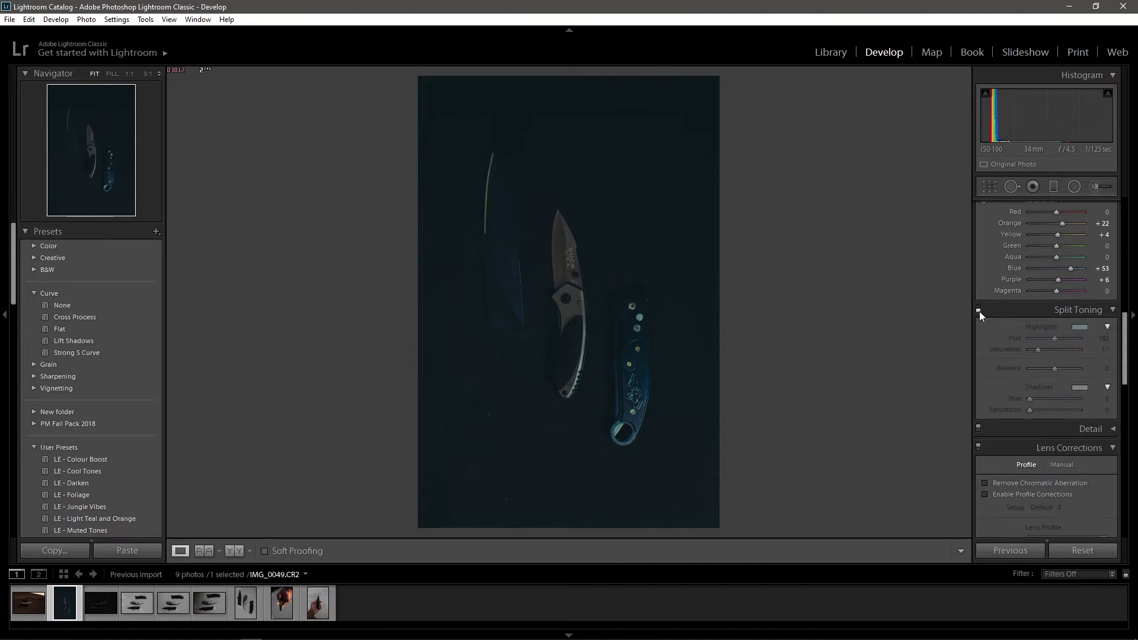
click(1105, 350)
key(Return)
Tint the shadows blue at hue 231, saturation 6, leaving Enable Profile Corrections off
click(1018, 310)
click(1034, 400)
mouse_move(1034, 399)
mouse_down()
mouse_move(1058, 400)
mouse_move(1033, 412)
mouse_up()
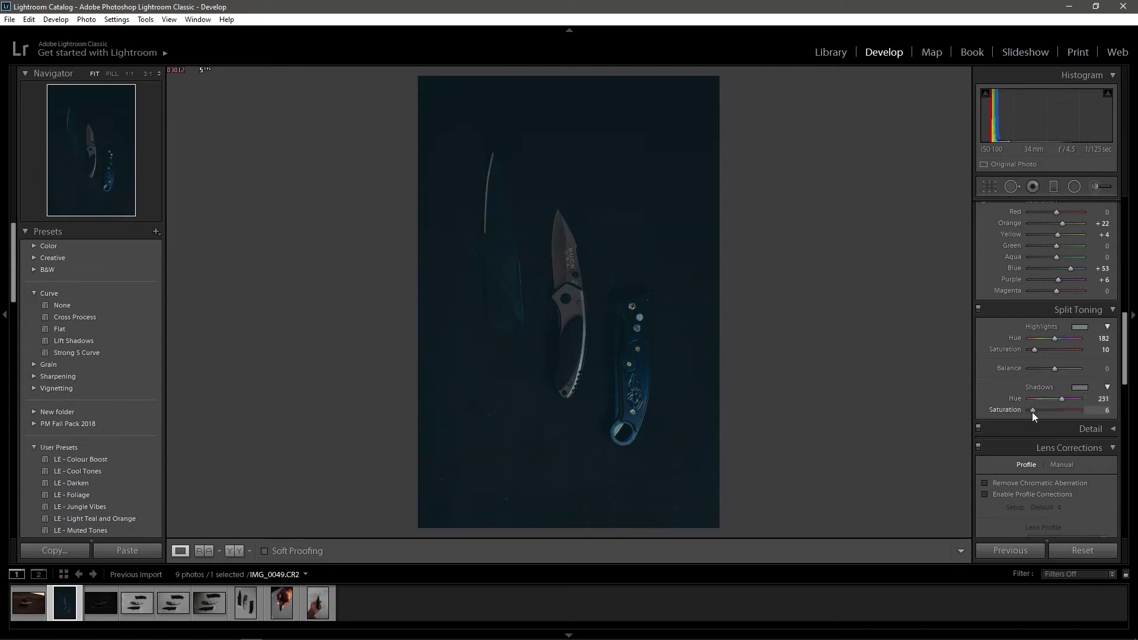
drag(1068, 400, 1066, 400)
click(985, 494)
click(985, 498)
click(984, 499)
click(984, 499)
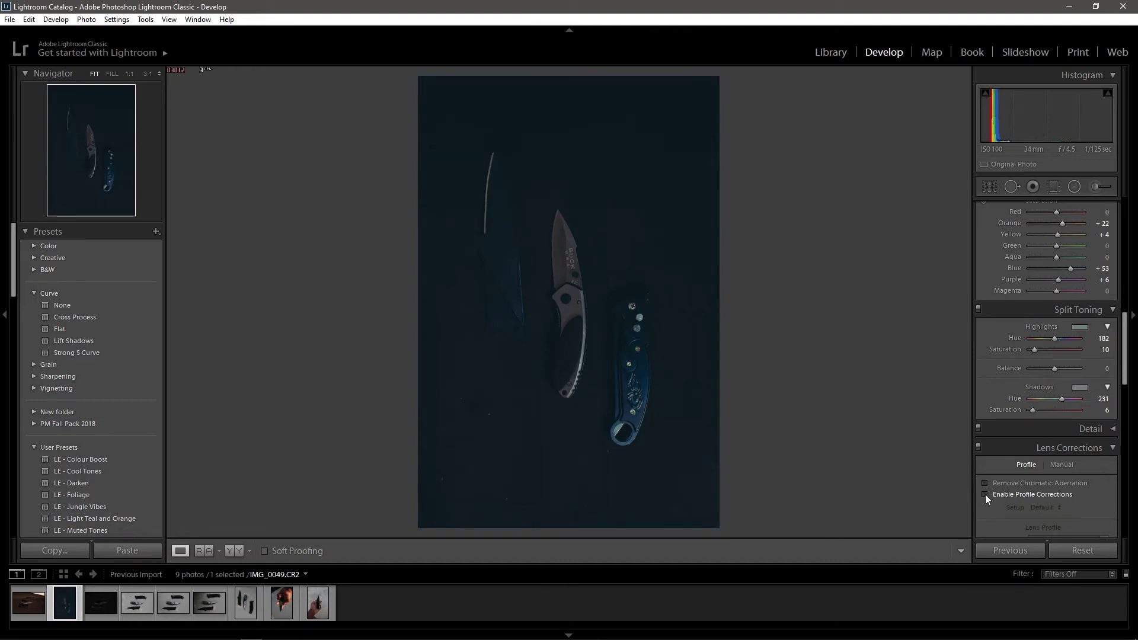
Add an inverted radial filter on the middle knife: exposure 0.70, highlights 52, whites −59, dehaze 17, saturation 20
key(shift+m)
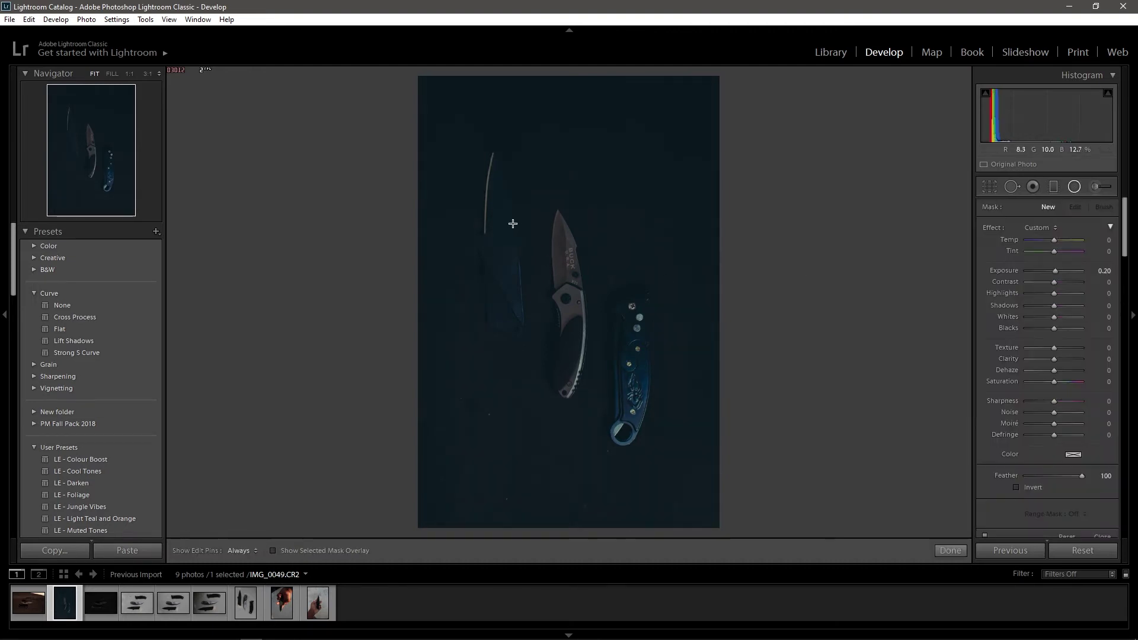
drag(562, 231, 587, 344)
drag(566, 244, 567, 291)
drag(1055, 271, 1059, 272)
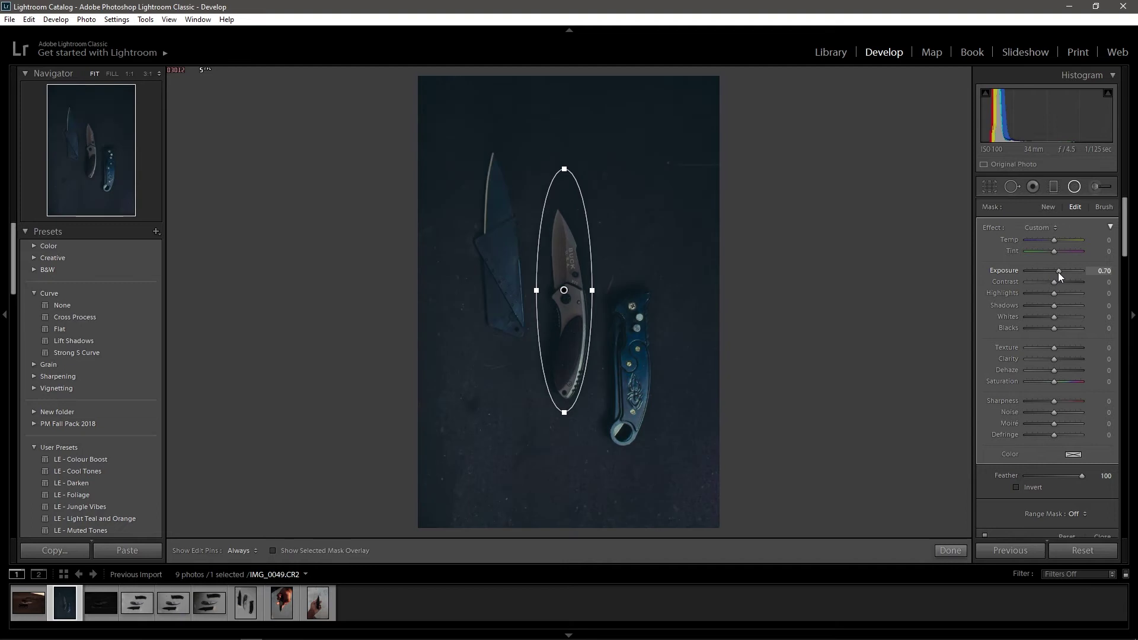
click(1016, 488)
drag(564, 290, 563, 302)
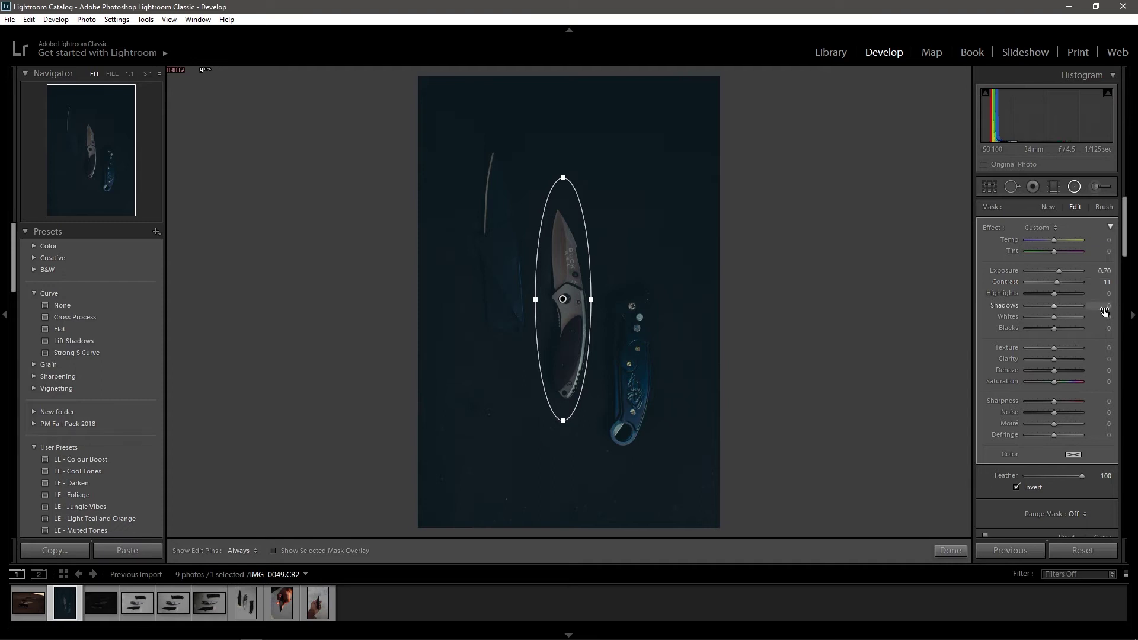
mouse_move(1055, 293)
mouse_down()
mouse_move(1061, 308)
mouse_move(1037, 317)
mouse_move(1060, 381)
mouse_up()
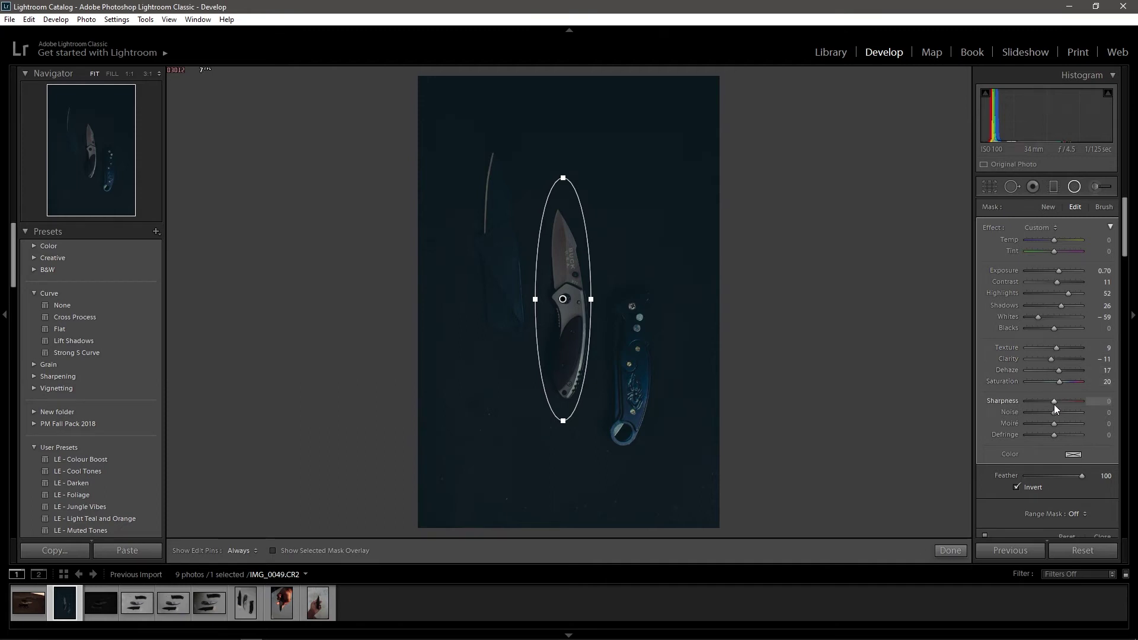
click(951, 551)
click(571, 299)
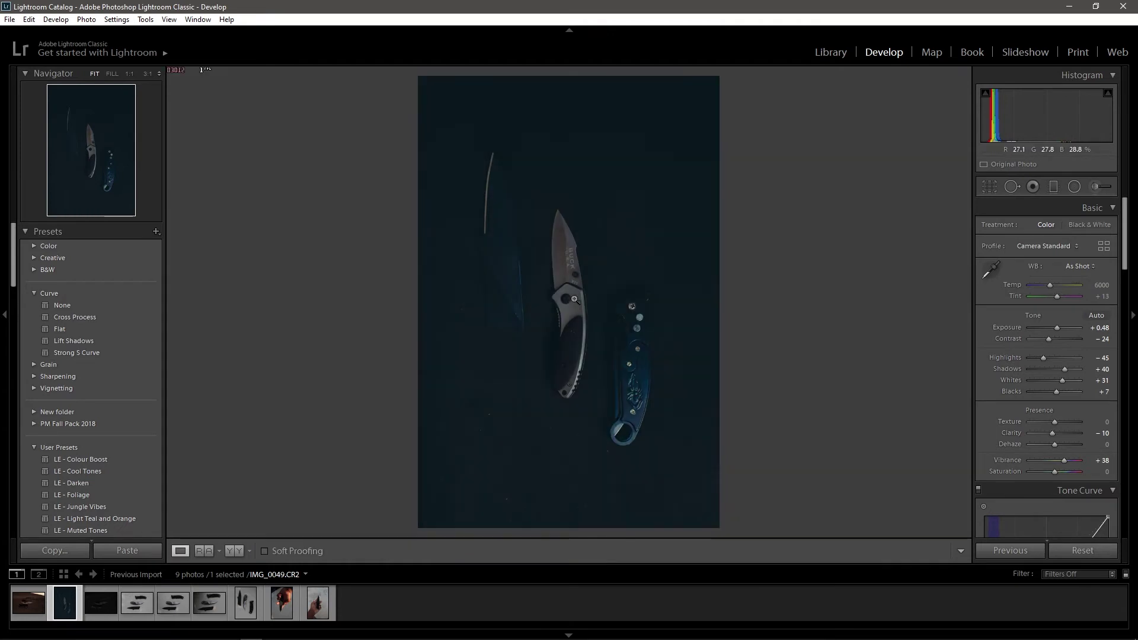
Add an inverted radial filter on the blue-handled knife with exposure 0.87, contrast 20, sharpness 39 and cooler temperature
click(1075, 187)
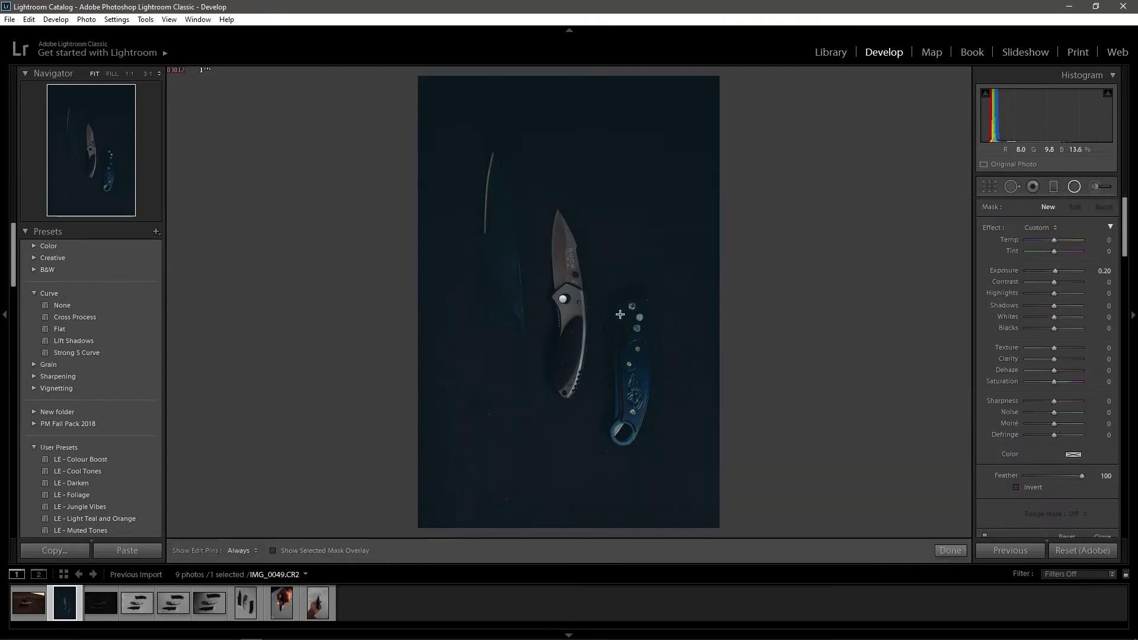
mouse_move(624, 311)
mouse_down()
mouse_move(659, 423)
mouse_move(626, 358)
mouse_up()
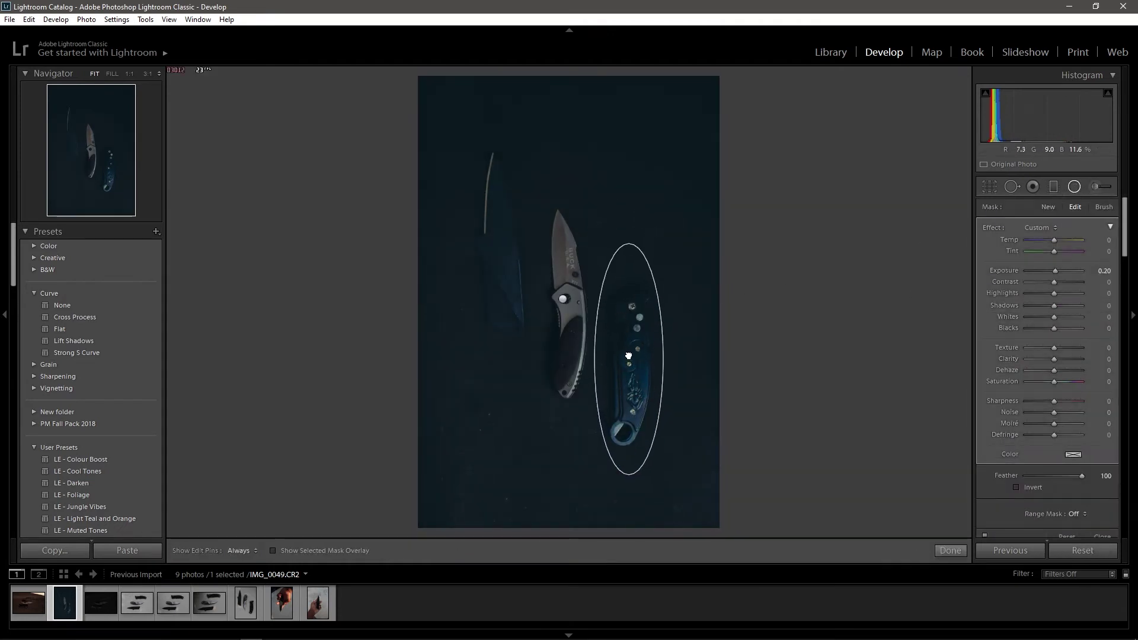
drag(1055, 271, 1058, 271)
click(1016, 487)
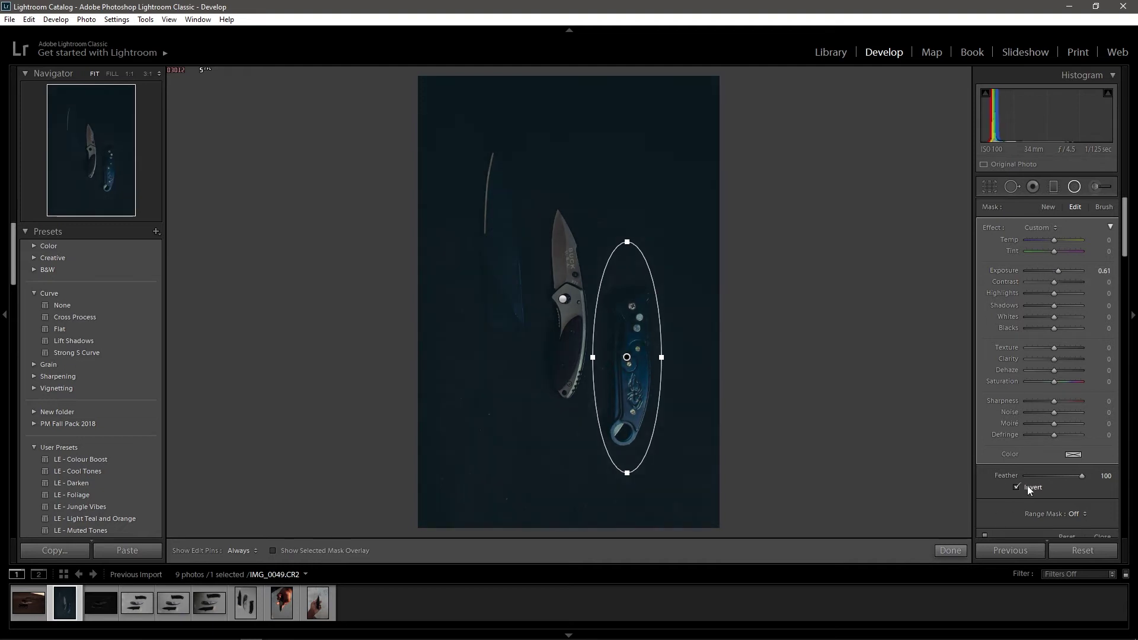
drag(629, 363, 629, 354)
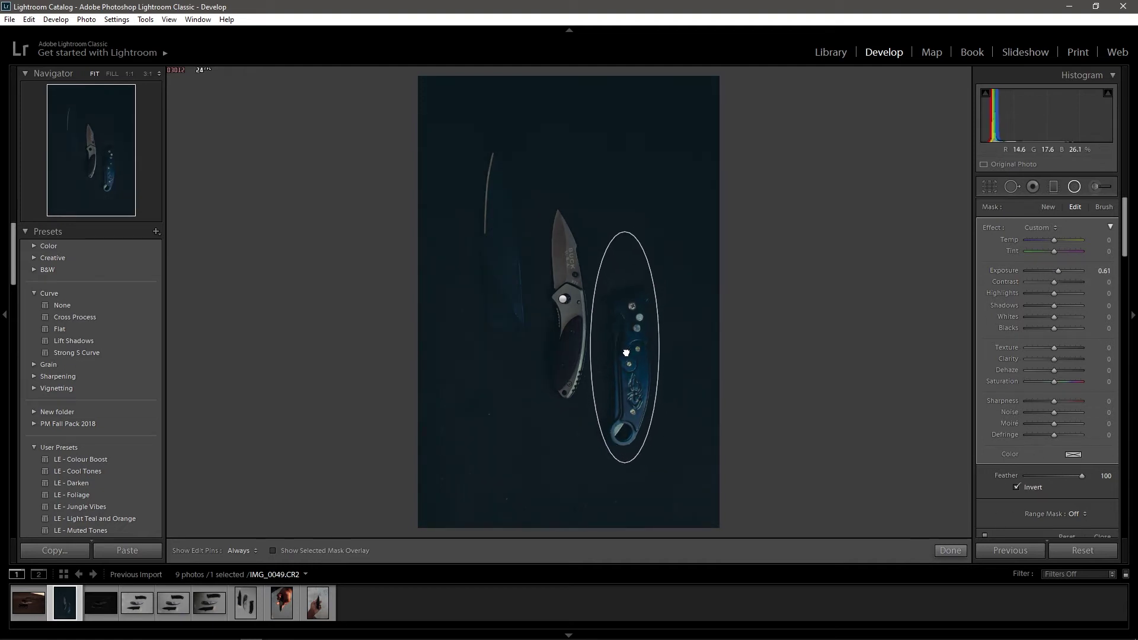
drag(1058, 271, 1062, 286)
drag(1054, 244, 1053, 247)
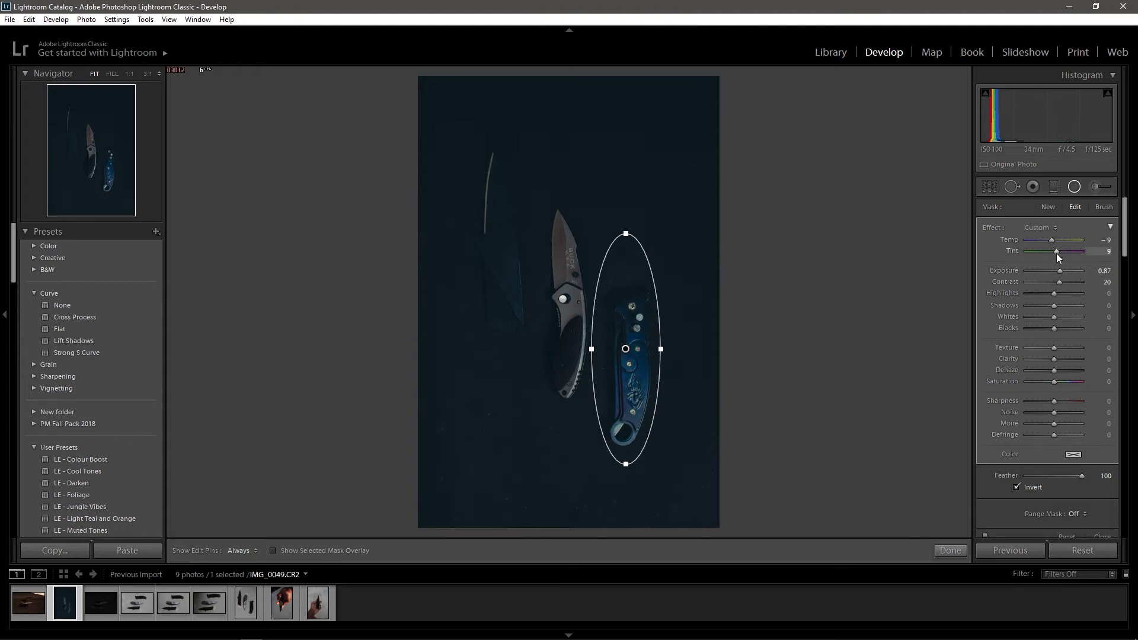
drag(1055, 293, 1060, 305)
drag(1055, 316, 1061, 318)
mouse_move(1054, 381)
mouse_down()
mouse_move(1039, 382)
mouse_move(1063, 385)
mouse_move(1065, 401)
mouse_up()
double_click(1062, 383)
Draw an inverted radial oval around the left knife at exposure 0.70
drag(488, 175, 529, 275)
drag(491, 181, 500, 251)
click(1016, 487)
Reposition, tilt and brighten the left-knife oval, raising its highlights
drag(1056, 272, 1058, 277)
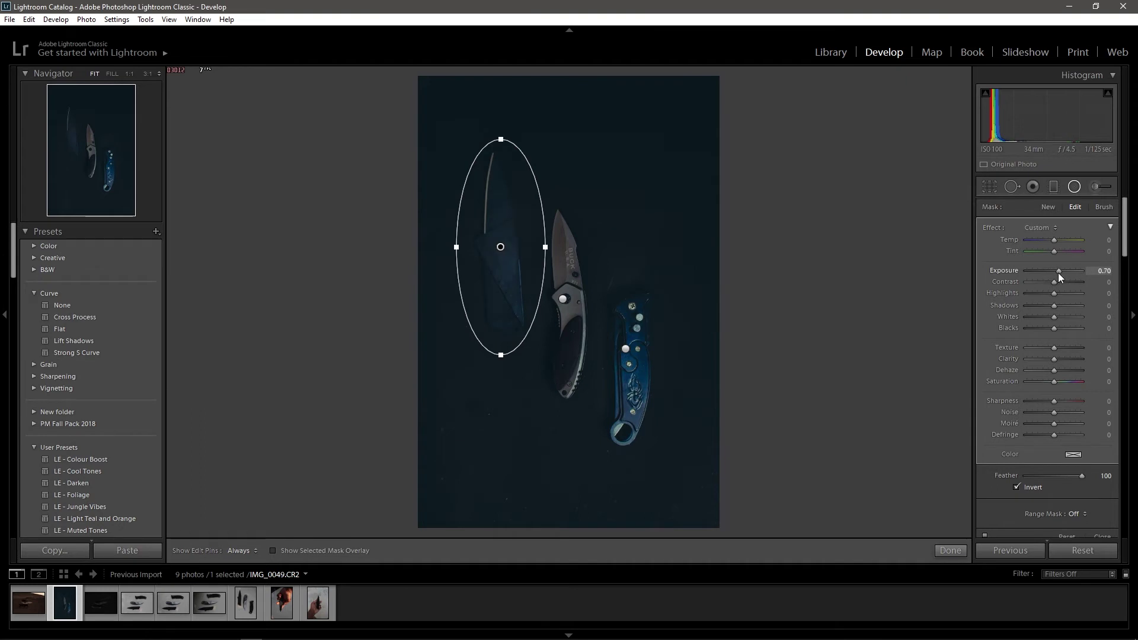
drag(485, 246, 501, 255)
drag(543, 201, 540, 196)
drag(497, 250, 497, 242)
drag(1054, 293, 1057, 316)
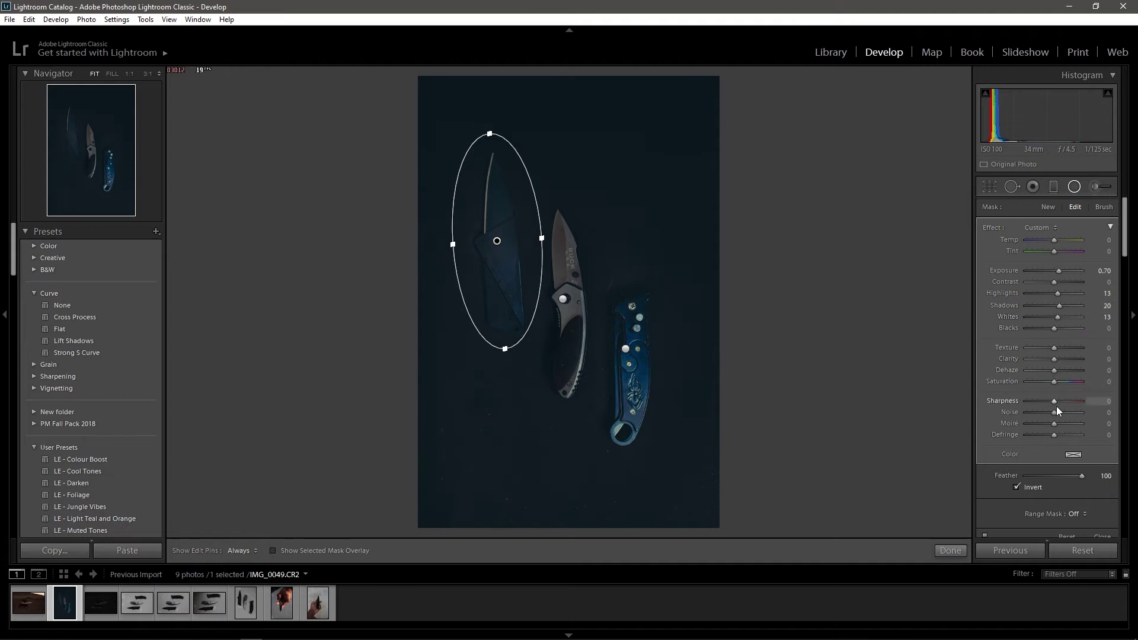
Review the existing left-knife radial filter, then start a new radial filter with Shift+M
click(942, 553)
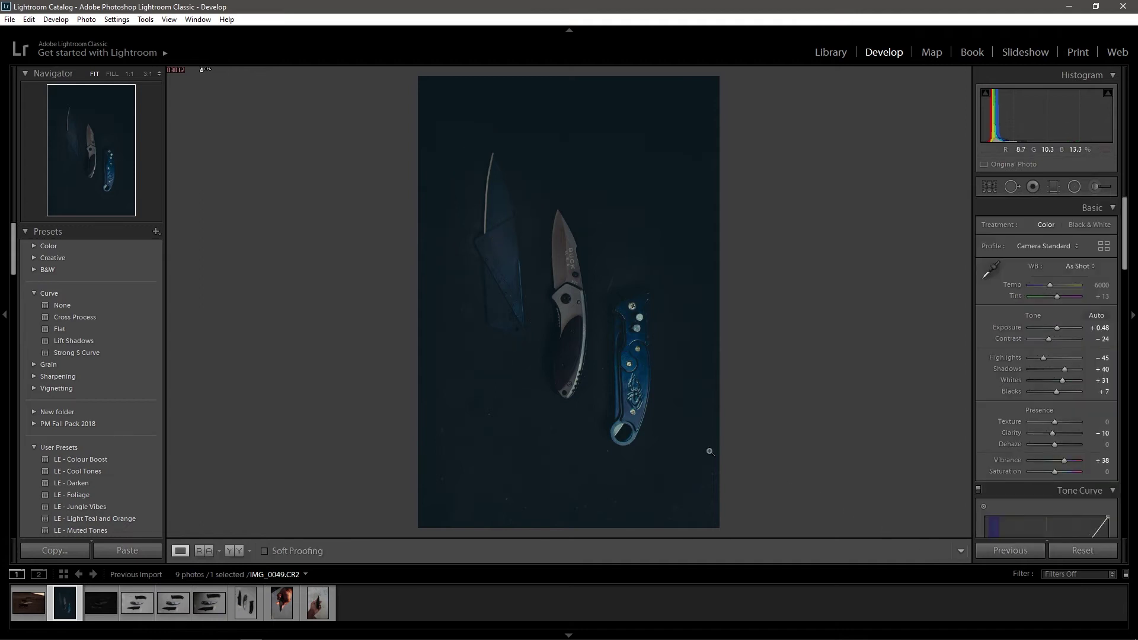
click(1074, 186)
click(497, 242)
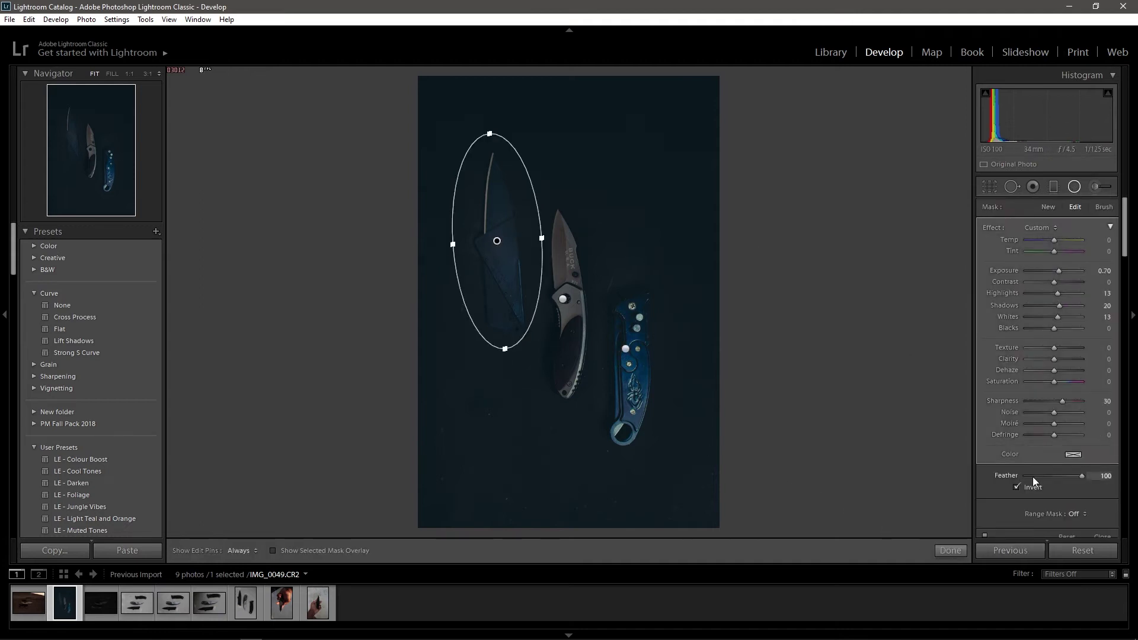
click(1075, 187)
key(shift+m)
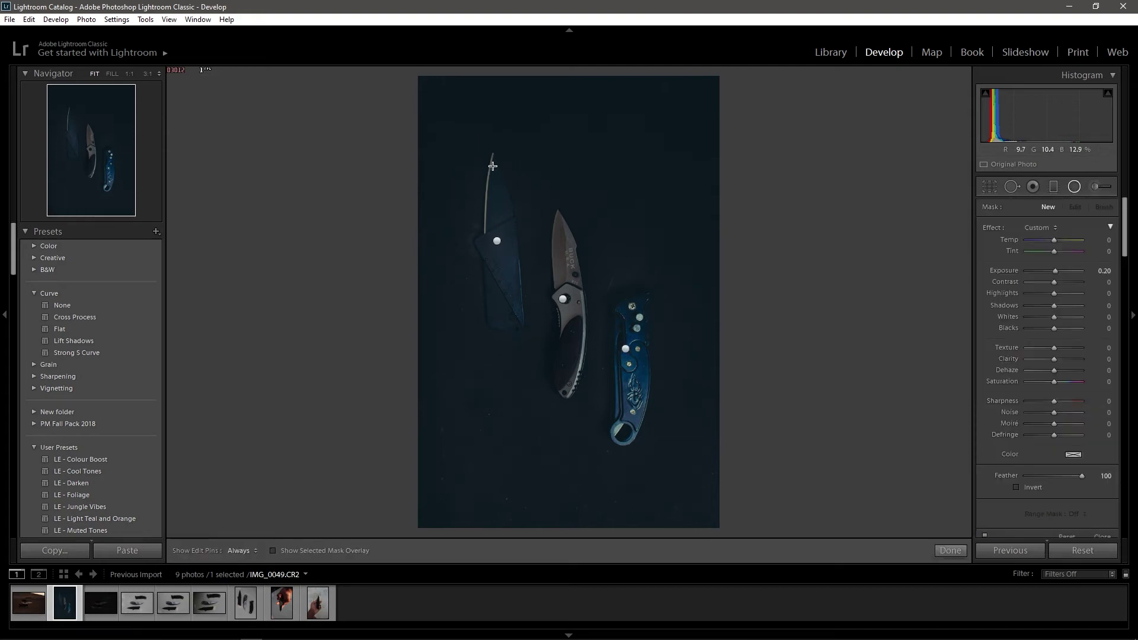
Draw a tilted, inverted radial filter over the left blade tip with Highlights 100 and Whites 28
mouse_move(488, 155)
mouse_down()
mouse_move(508, 98)
mouse_move(485, 185)
mouse_up()
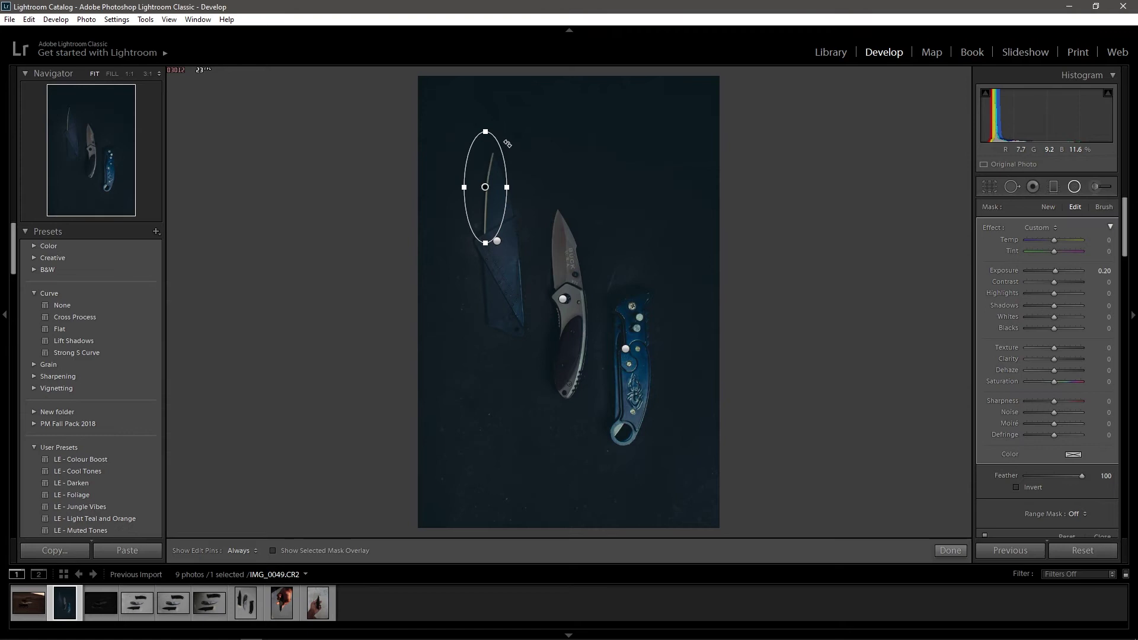
drag(512, 137, 516, 141)
drag(1054, 282, 1108, 288)
click(1017, 488)
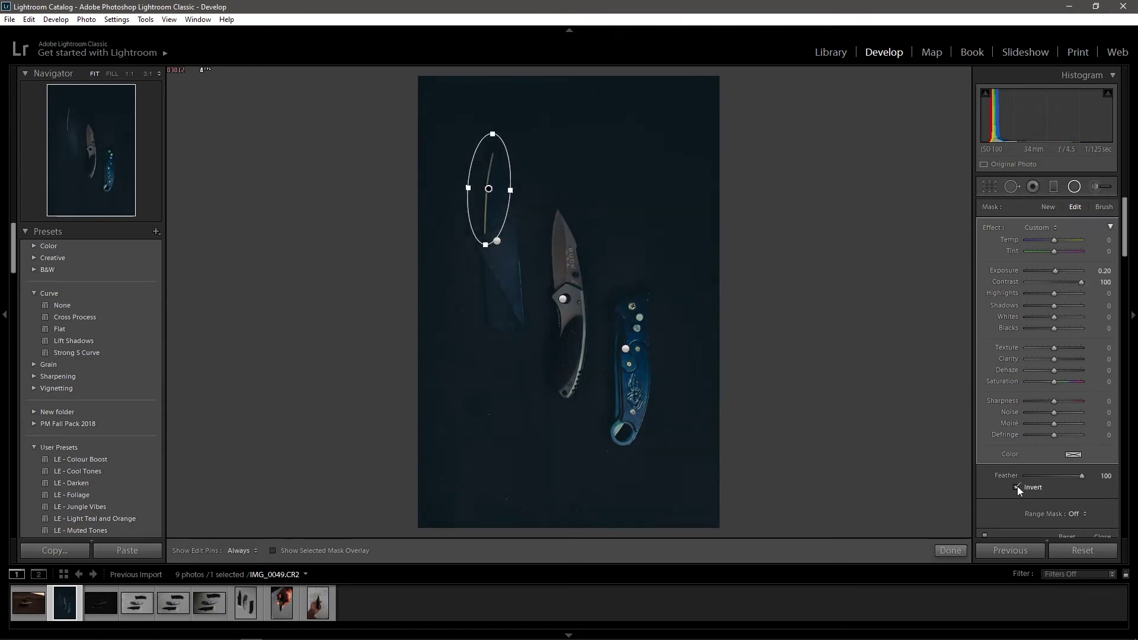
mouse_move(1080, 282)
mouse_down()
mouse_move(1054, 282)
mouse_move(1081, 293)
mouse_up()
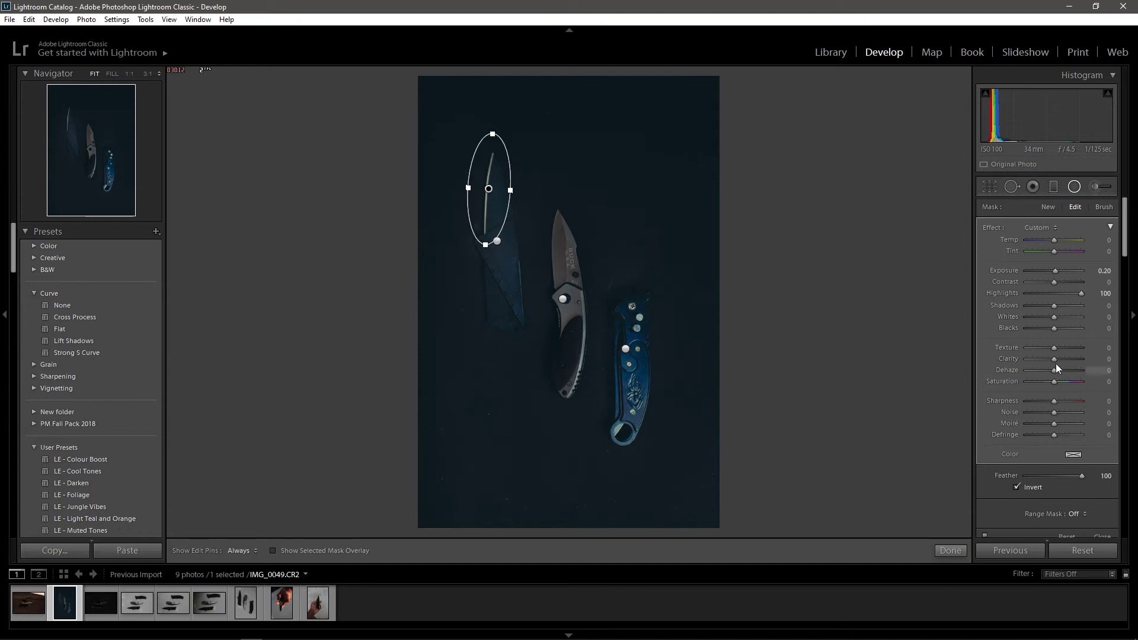
click(950, 550)
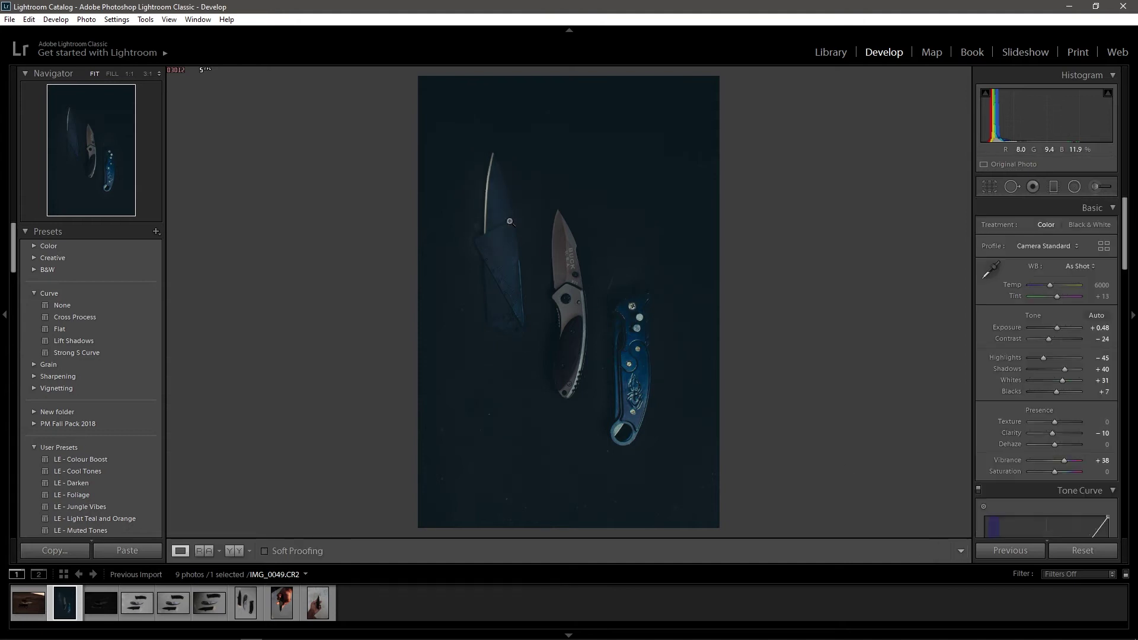
Compare the blade-tip edit at 1:1 and via undo/redo, then draw a large oval around all knives
click(491, 200)
click(512, 317)
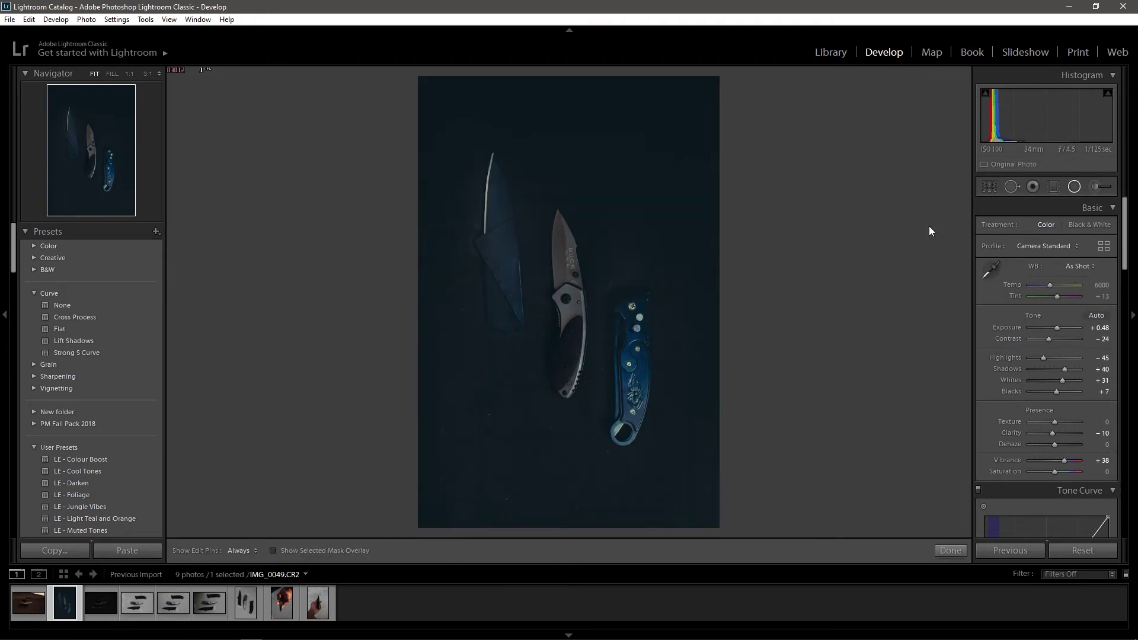
click(1075, 187)
click(1071, 190)
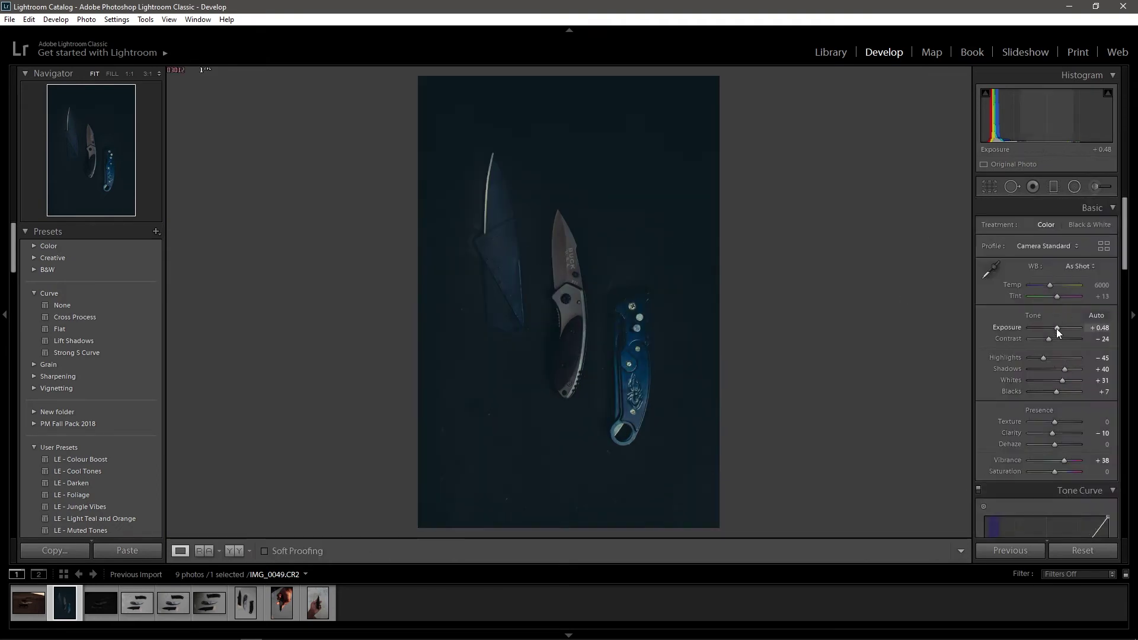
key(ctrl+z)
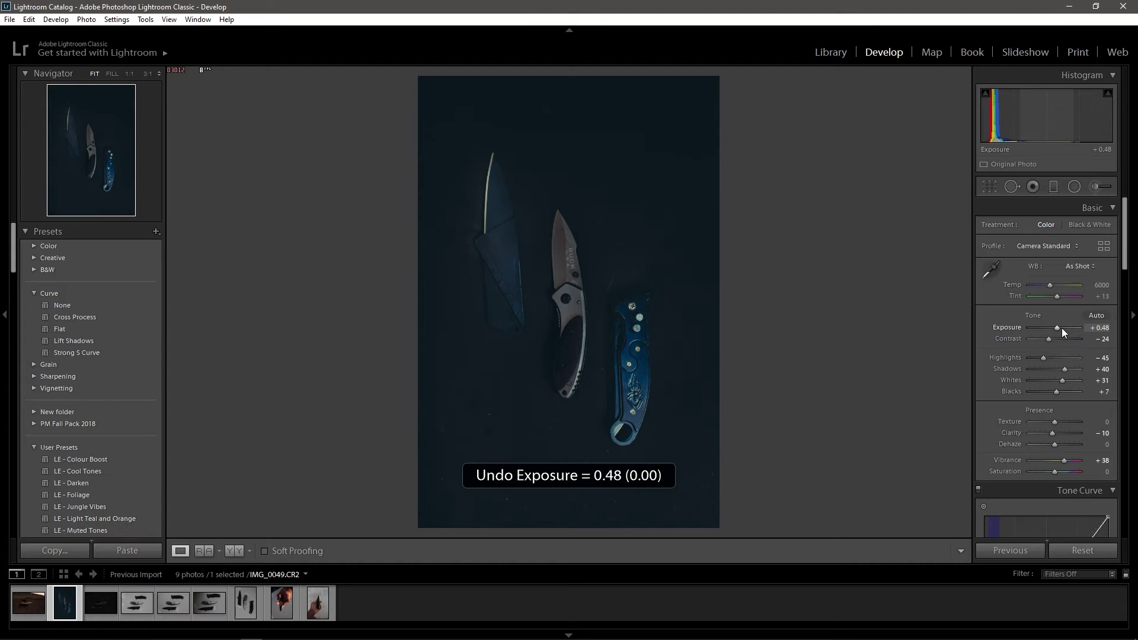
key(ctrl+z)
key(ctrl+y)
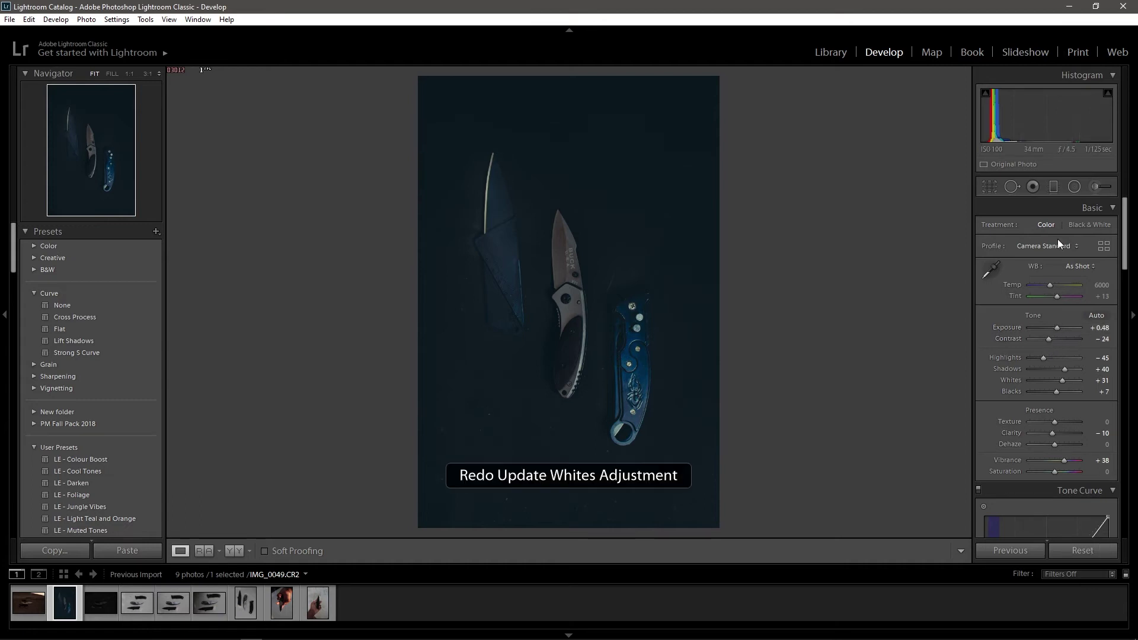
click(1074, 187)
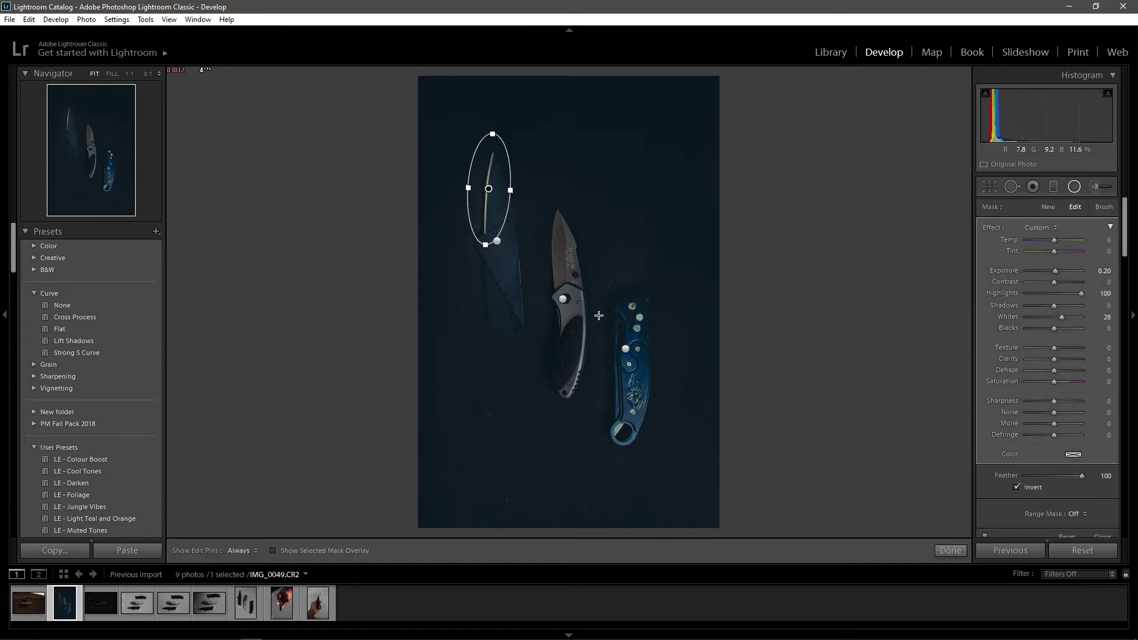
drag(551, 238, 682, 392)
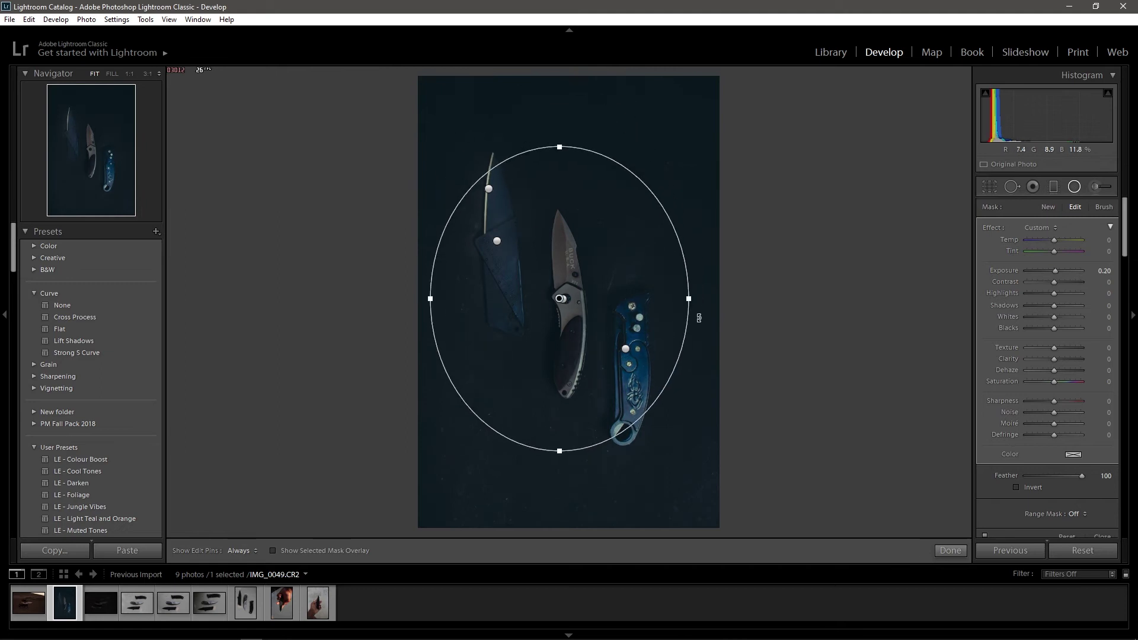
Set the large oval's exposure to −0.61 and stretch it taller and wider around the knives
drag(1055, 274, 1050, 274)
drag(560, 147, 560, 129)
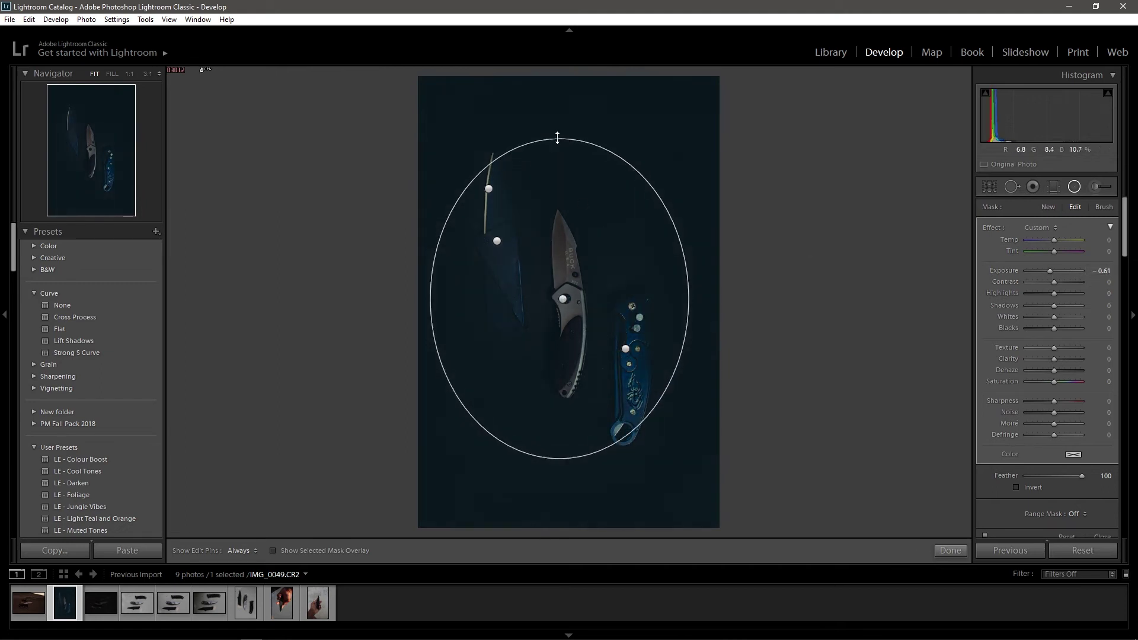
drag(688, 298, 754, 298)
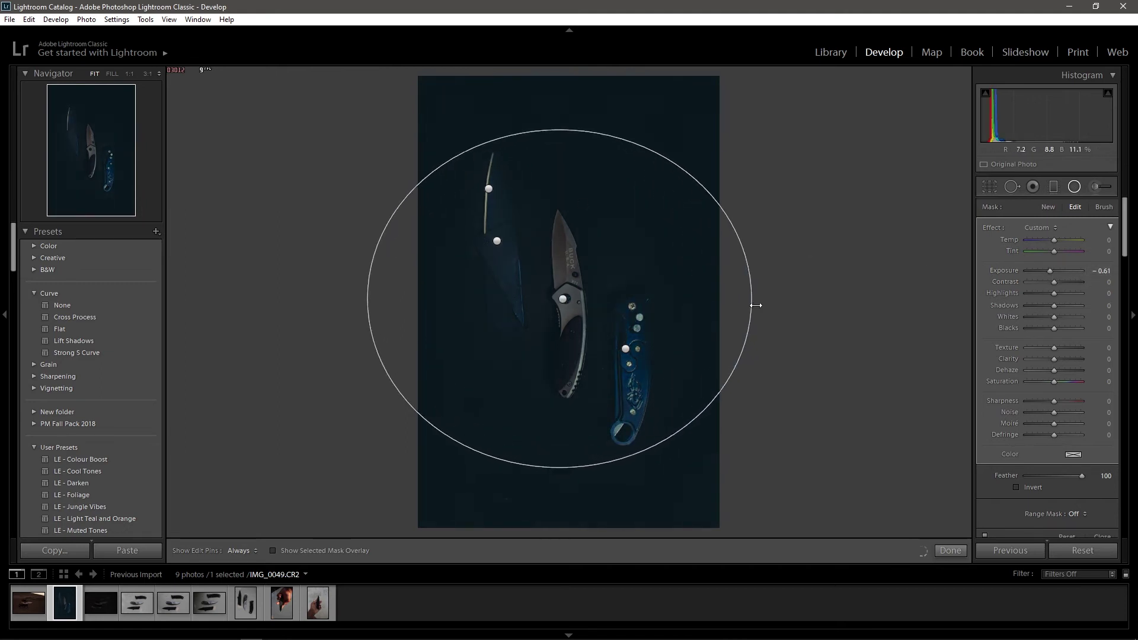
drag(570, 131, 560, 129)
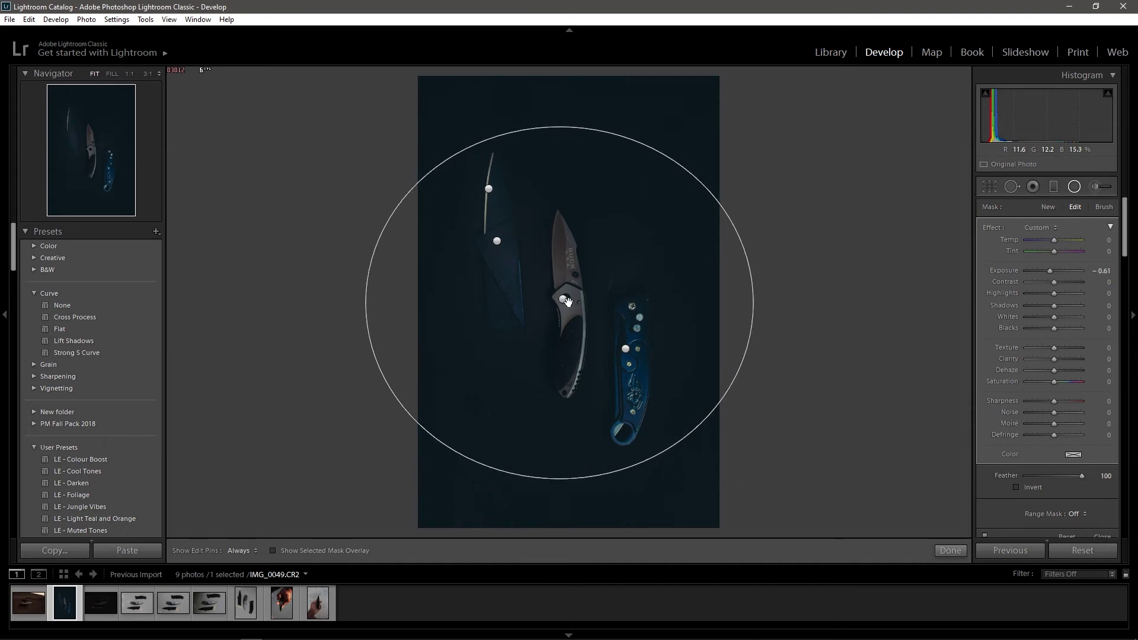
click(950, 551)
Compare before and after, then send the photo to Photoshop via Edit In
key(backslash)
key(backslash)
key(backslash)
key(backslash)
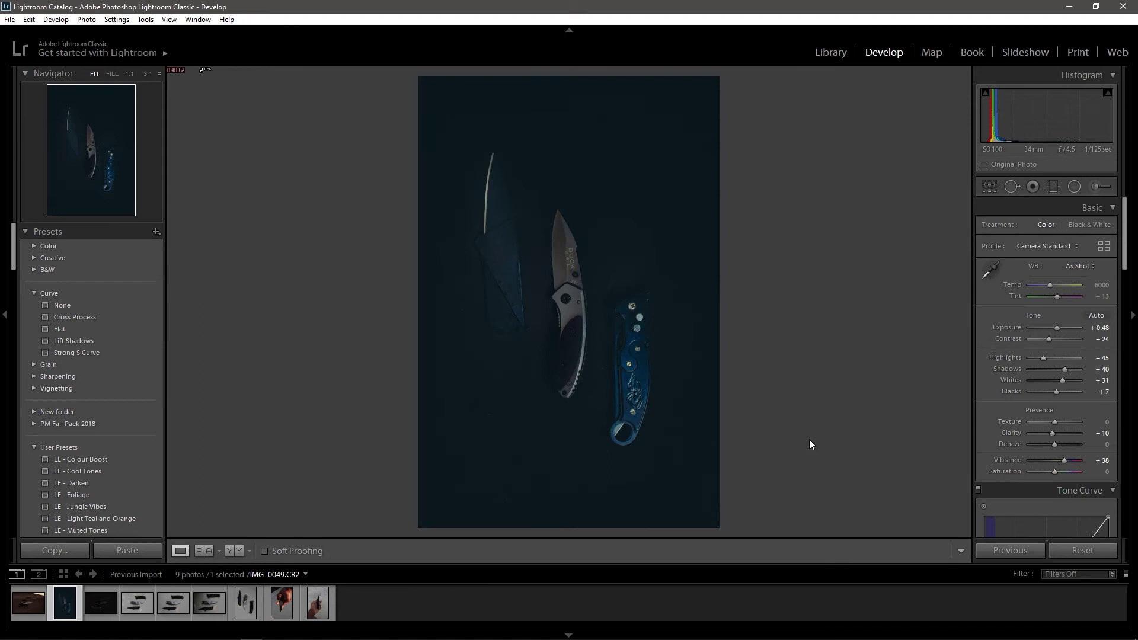
key(backslash)
key(backslash)
key(backslash)
key(backslash)
scroll(1062, 246, down, 5)
scroll(1053, 379, down, 5)
scroll(1050, 445, down, 5)
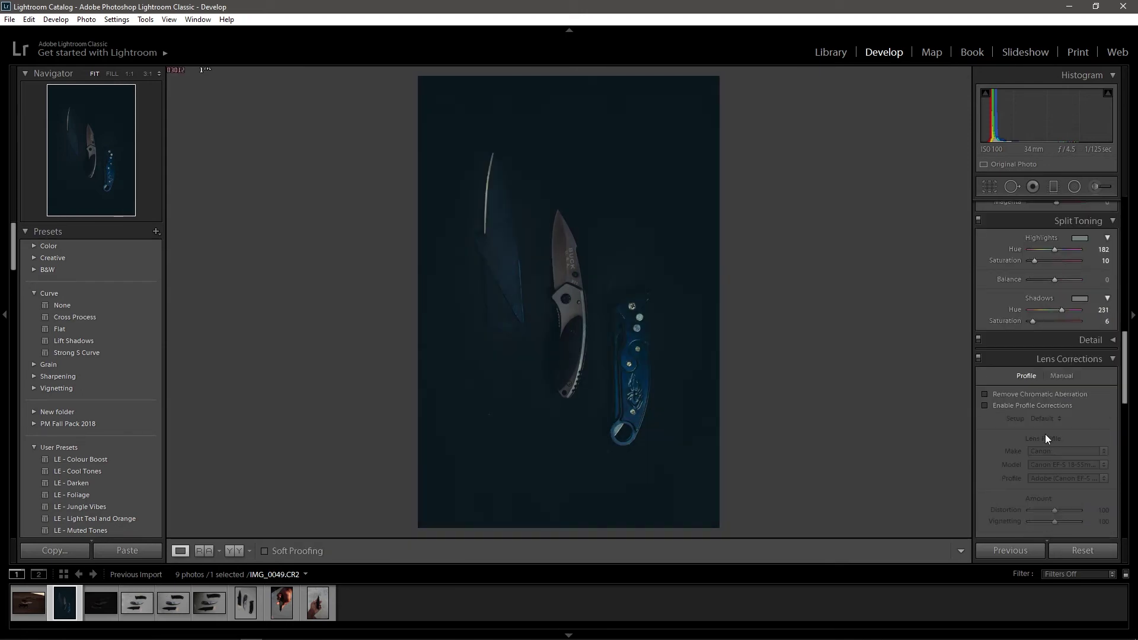
scroll(1047, 439, down, 5)
scroll(1045, 415, up, 10)
scroll(1044, 384, up, 10)
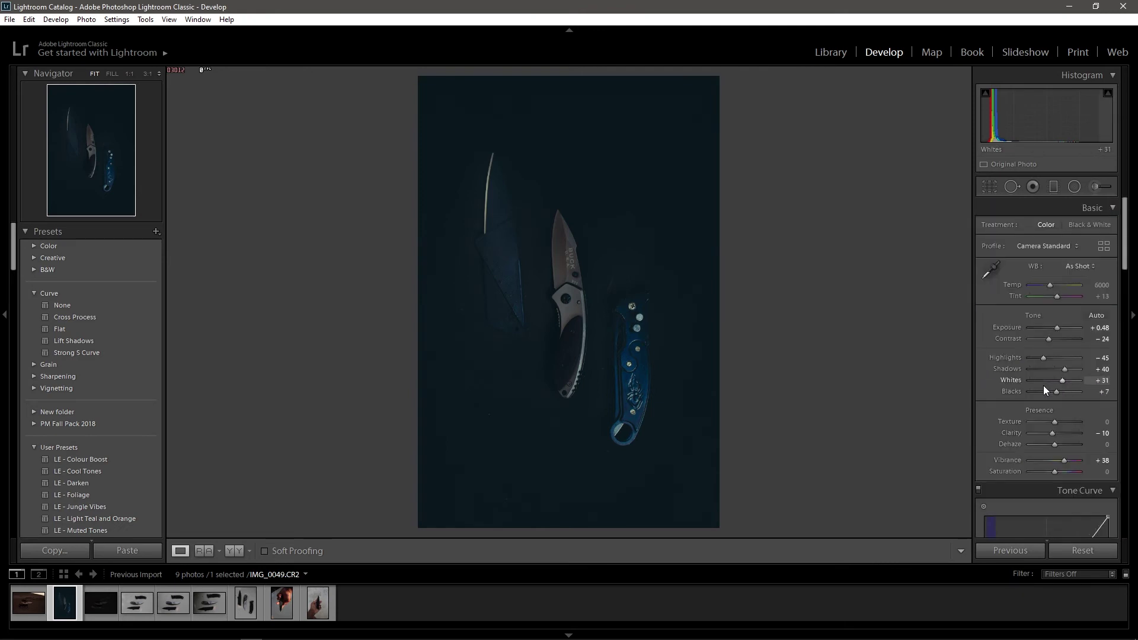
right_click(560, 256)
click(762, 363)
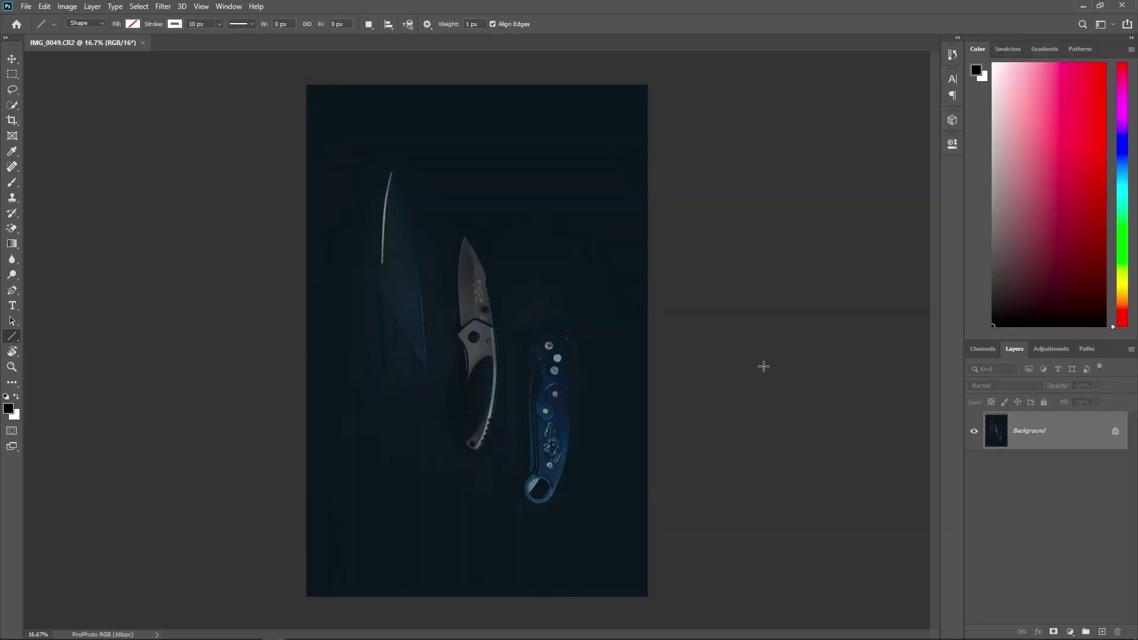
Crop the photo to 4:5 with about 2.3° rotation, then zoom in on the middle blade
key(c)
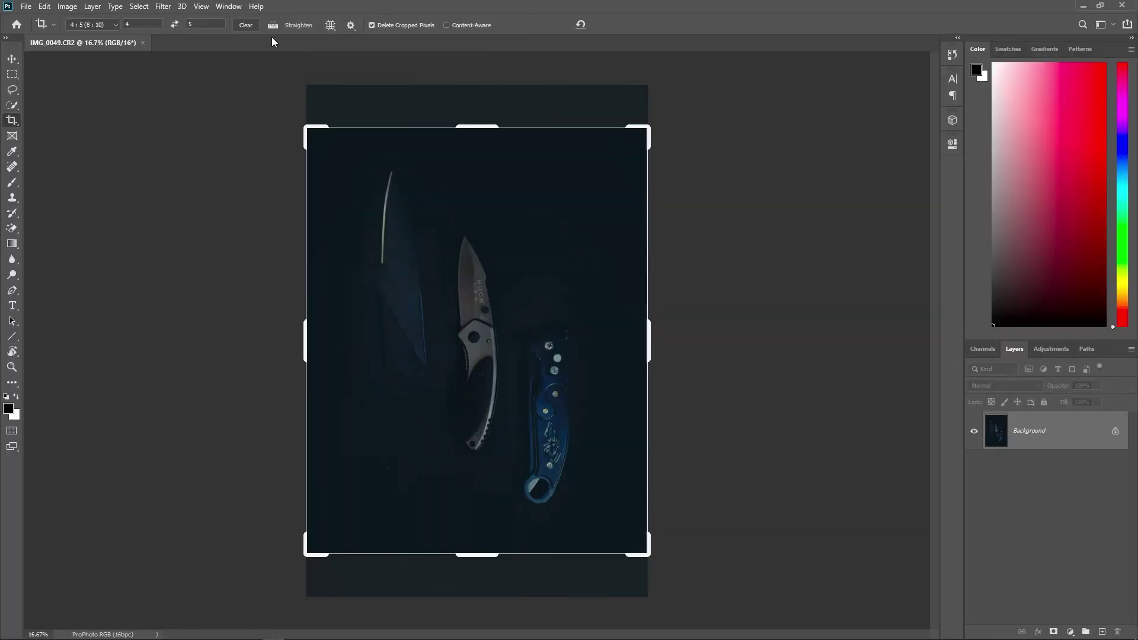
drag(471, 328, 471, 328)
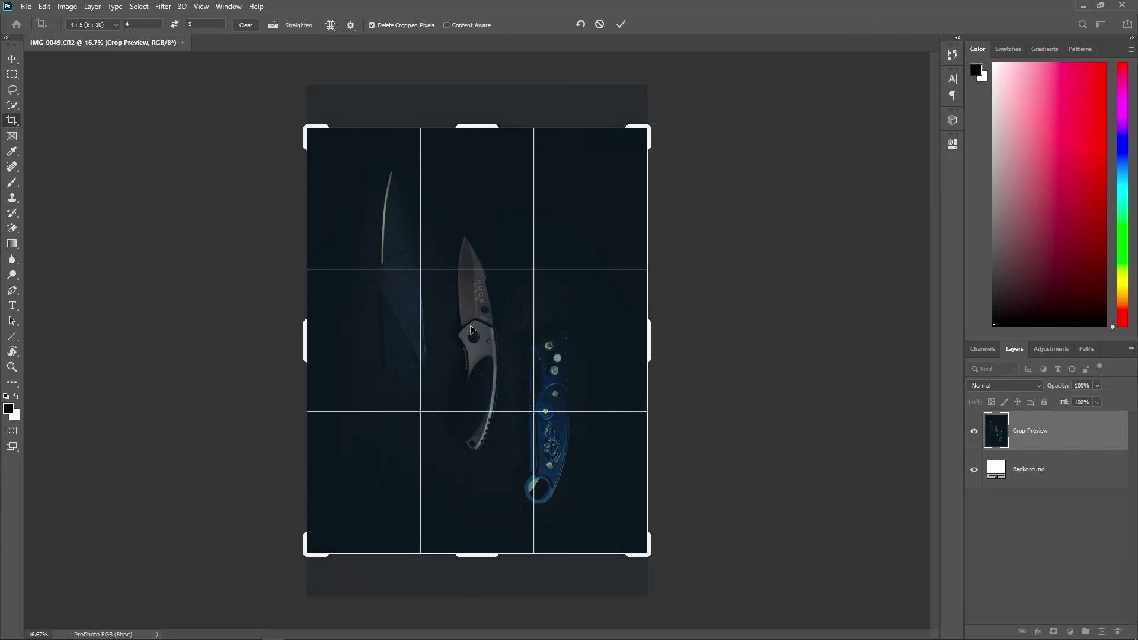
key(Return)
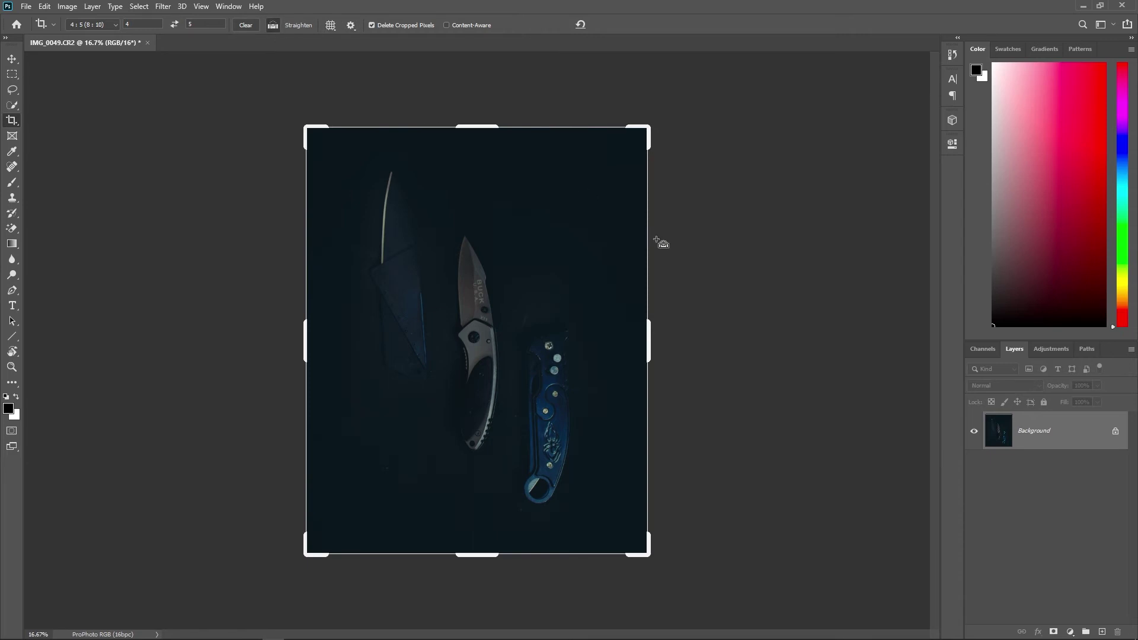
drag(665, 275, 676, 276)
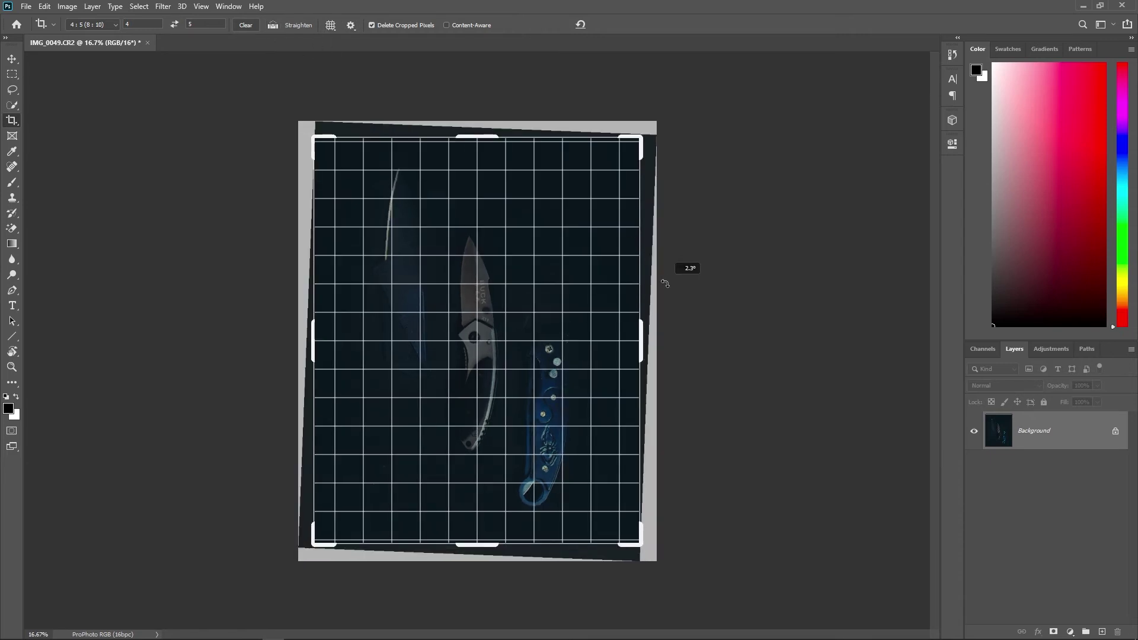
click(621, 24)
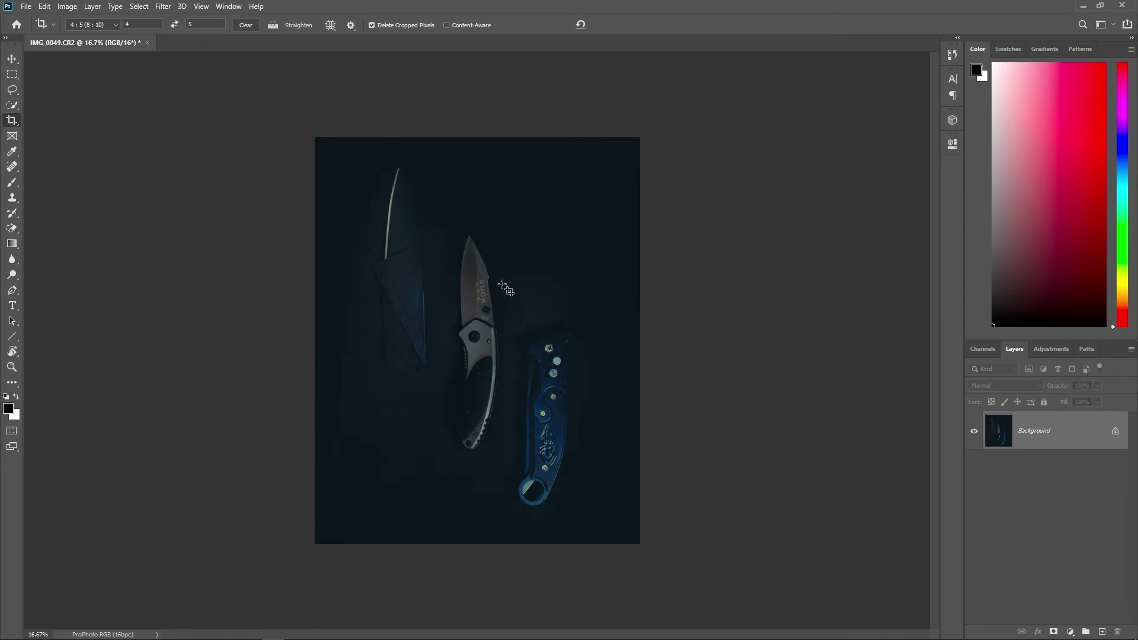
scroll(503, 287, up, 2)
key(z)
drag(479, 287, 485, 318)
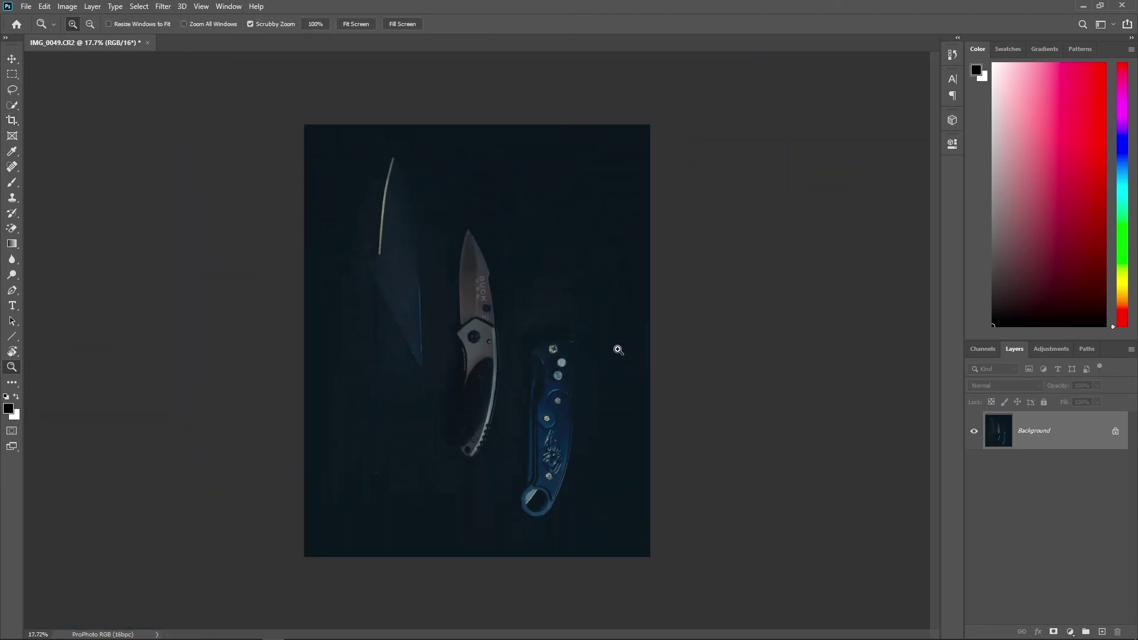
Try a soft white glow on a new layer with a 3411 px brush, then delete that layer
click(1070, 632)
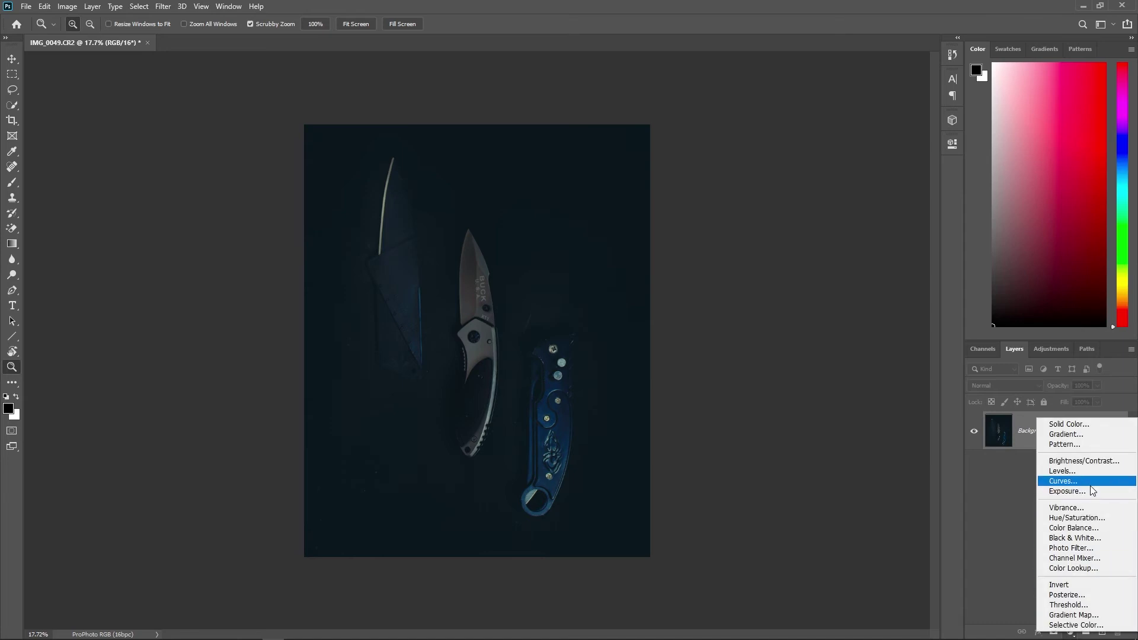
click(1008, 534)
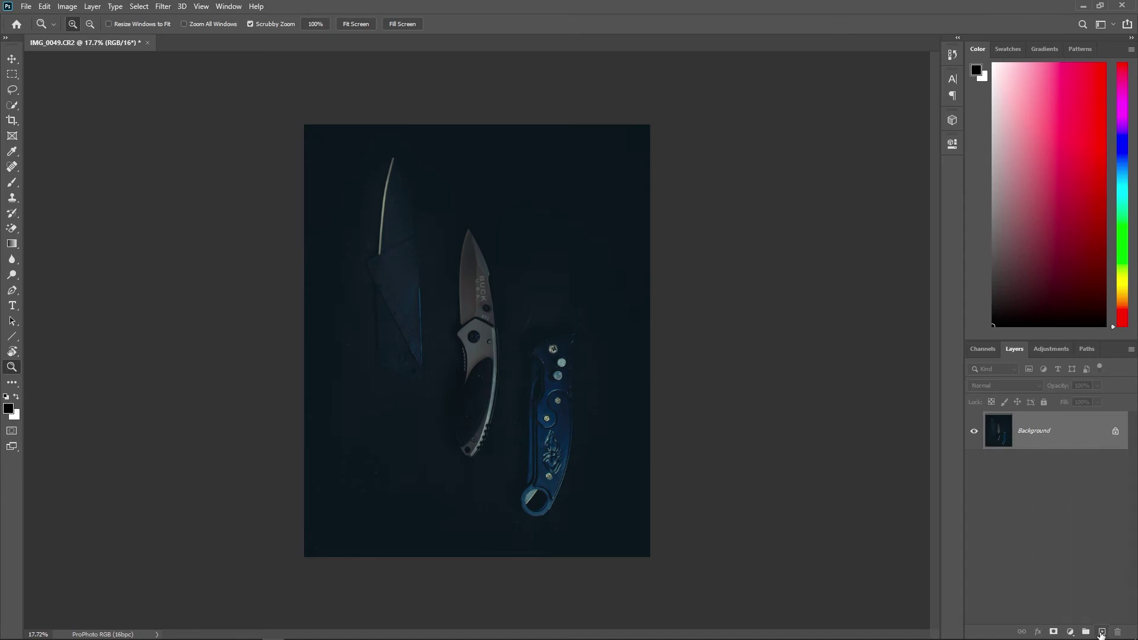
click(1102, 632)
key(b)
drag(622, 425, 765, 452)
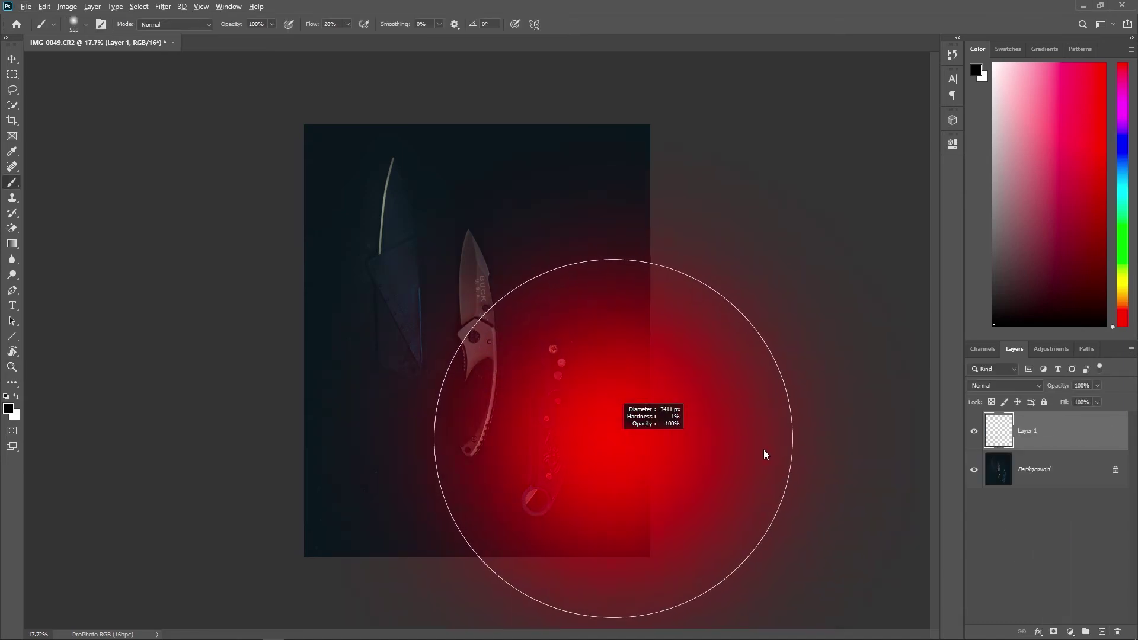
key(x)
drag(686, 522, 948, 616)
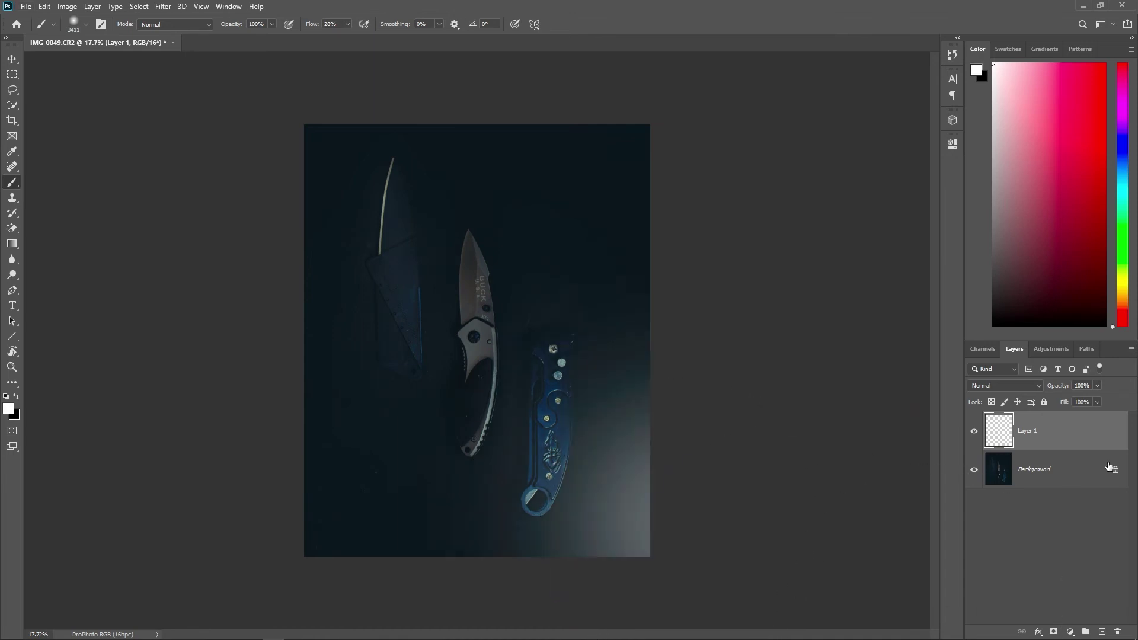
key(Delete)
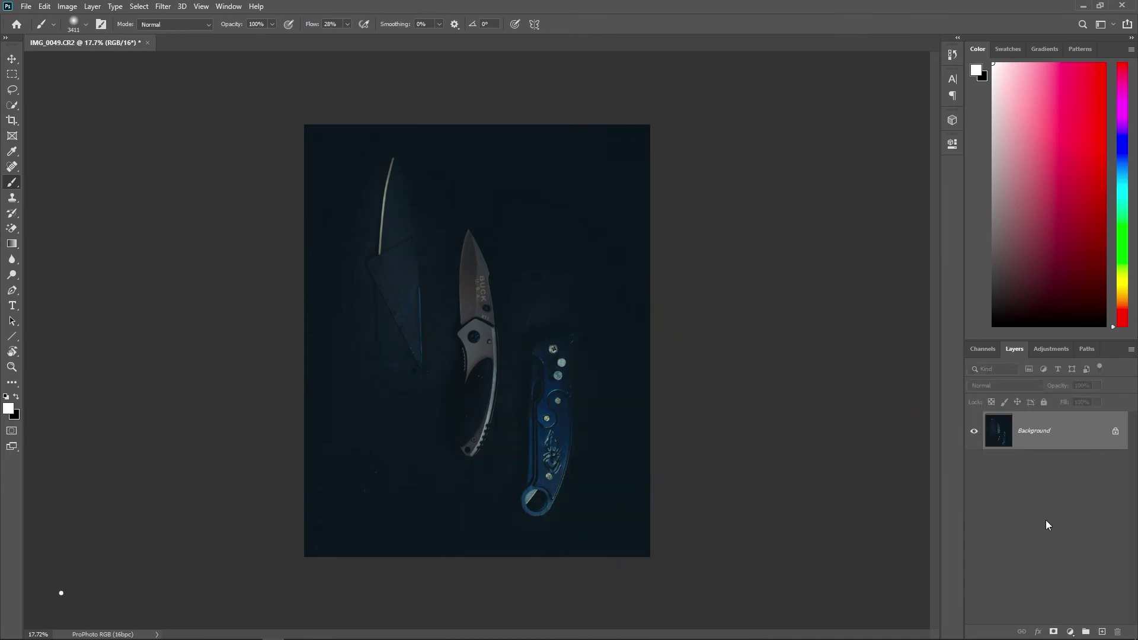
Add a Color Balance adjustment layer, then delete it
click(1071, 632)
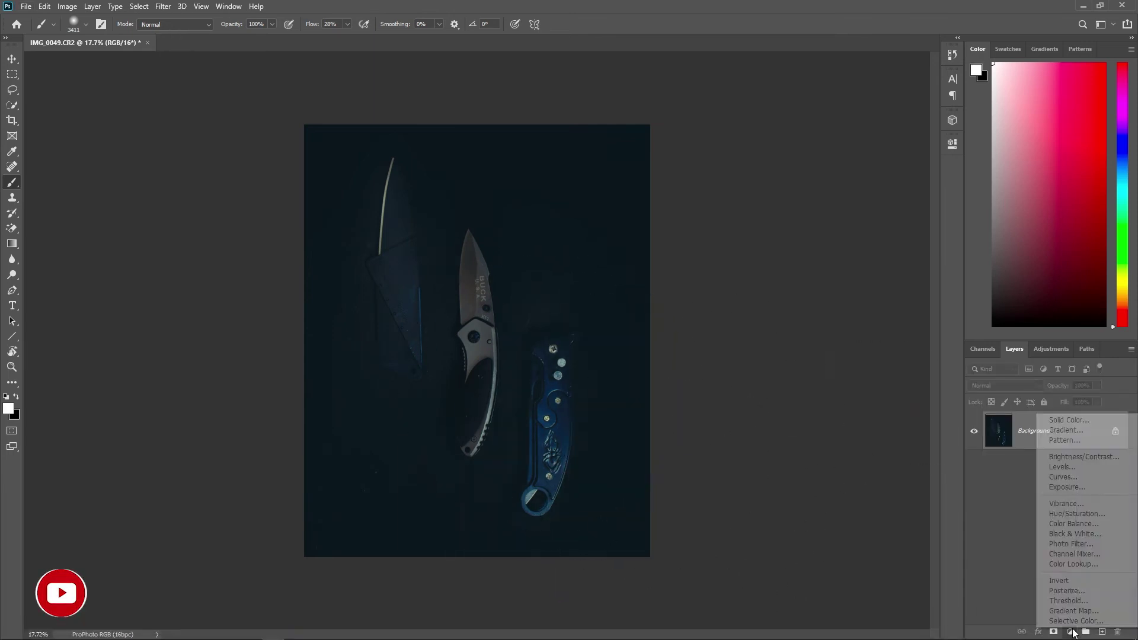
click(1075, 524)
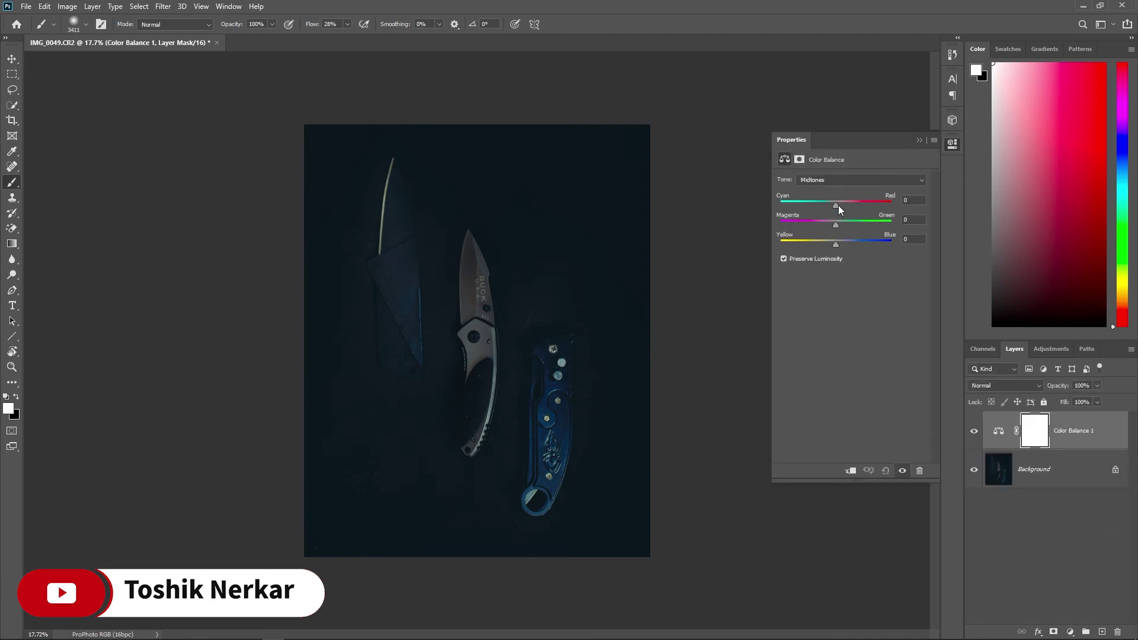
click(919, 140)
key(Delete)
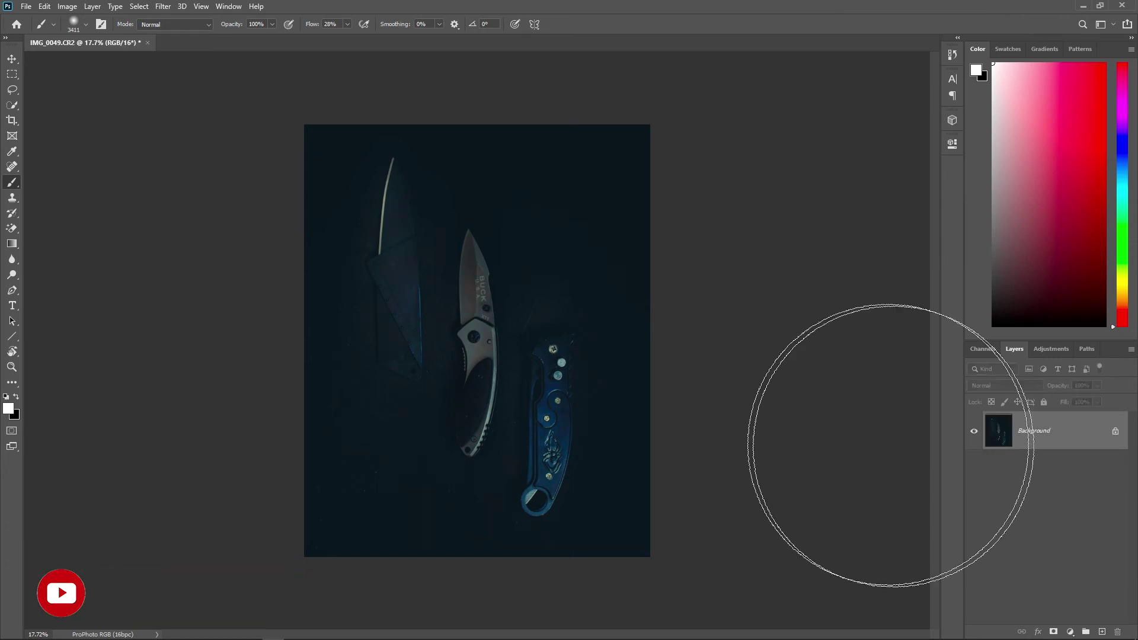
Draw a stroke-only 10 px rectangle just inside the photo edges
key(u)
drag(327, 139, 530, 389)
key(Escape)
right_click(12, 336)
click(41, 336)
drag(317, 136, 621, 541)
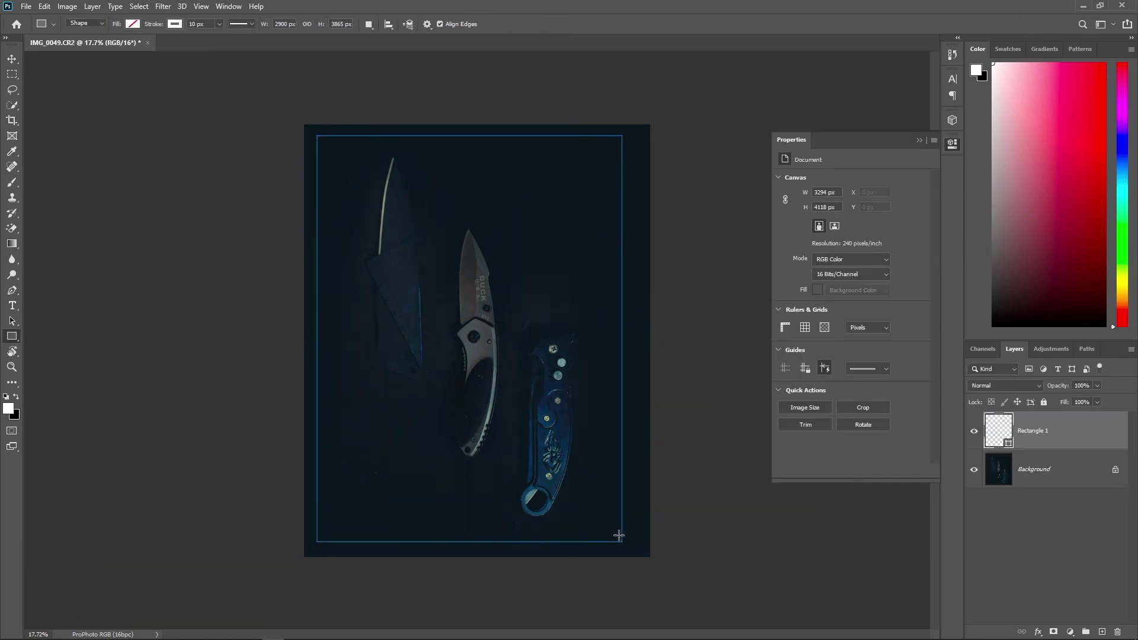
Stretch the border rectangle out to the canvas edges with Free Transform
key(ctrl+t)
drag(470, 135, 469, 124)
drag(622, 338, 650, 338)
drag(484, 541, 478, 557)
drag(318, 341, 304, 341)
key(Return)
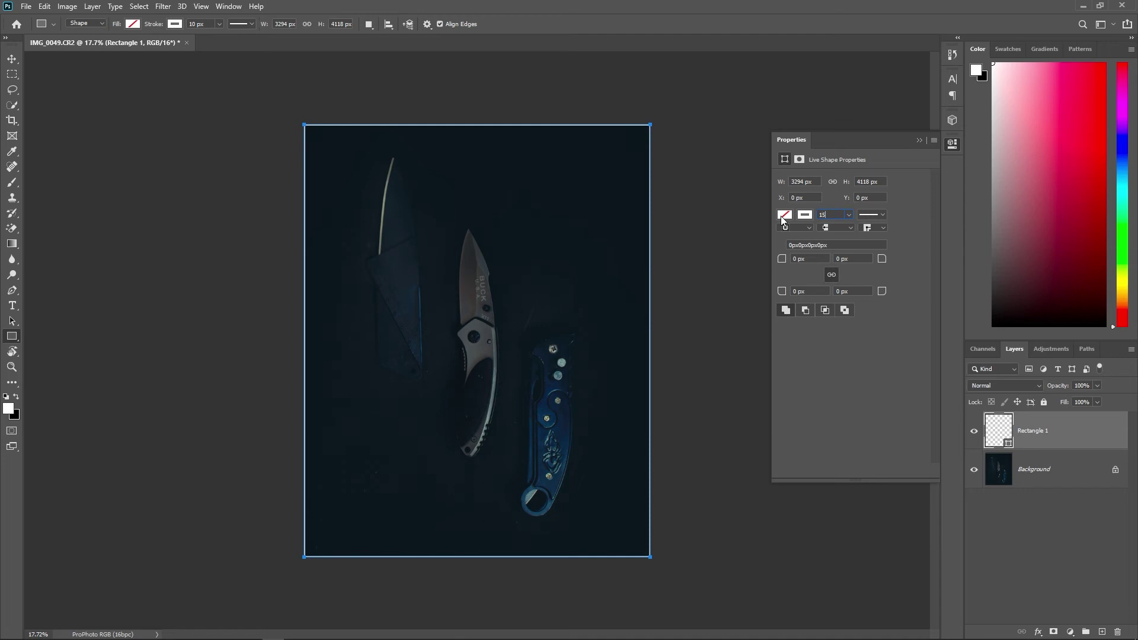
click(919, 141)
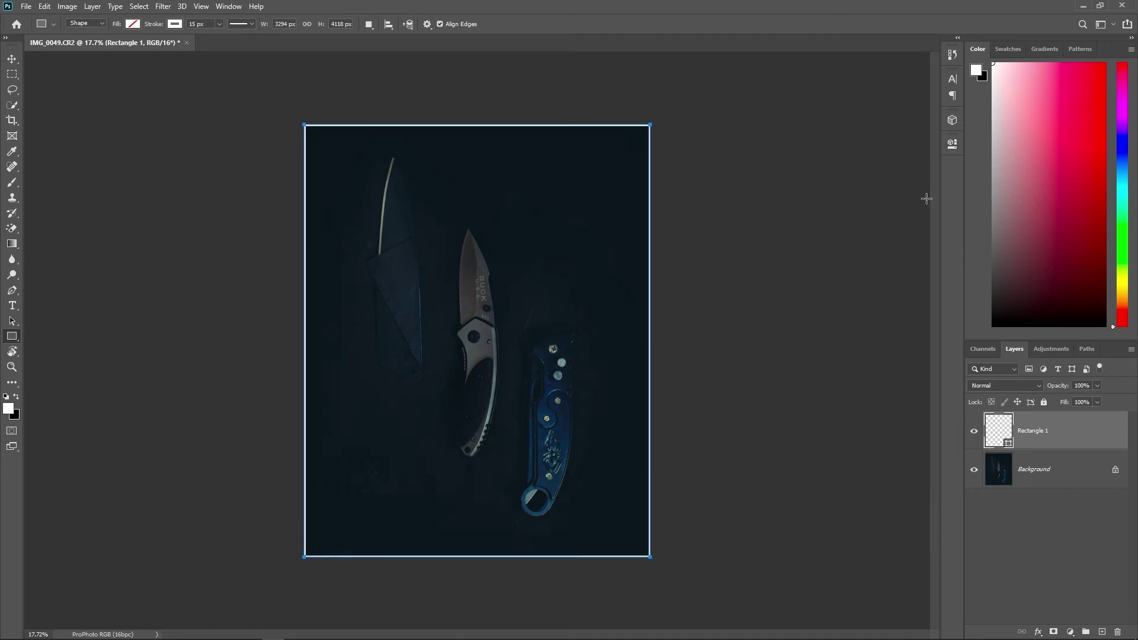
click(1055, 568)
Type the signature name near the bottom of the photo in Allison Script
key(t)
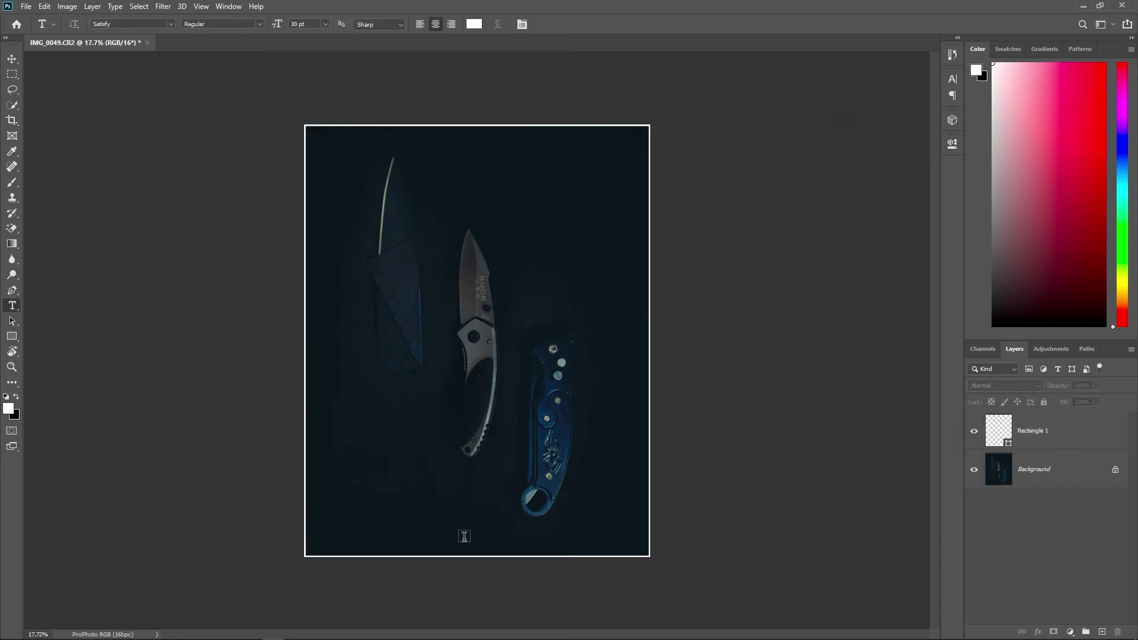
click(462, 537)
text(Tosbik Nerkar)
key(ctrl+a)
click(172, 24)
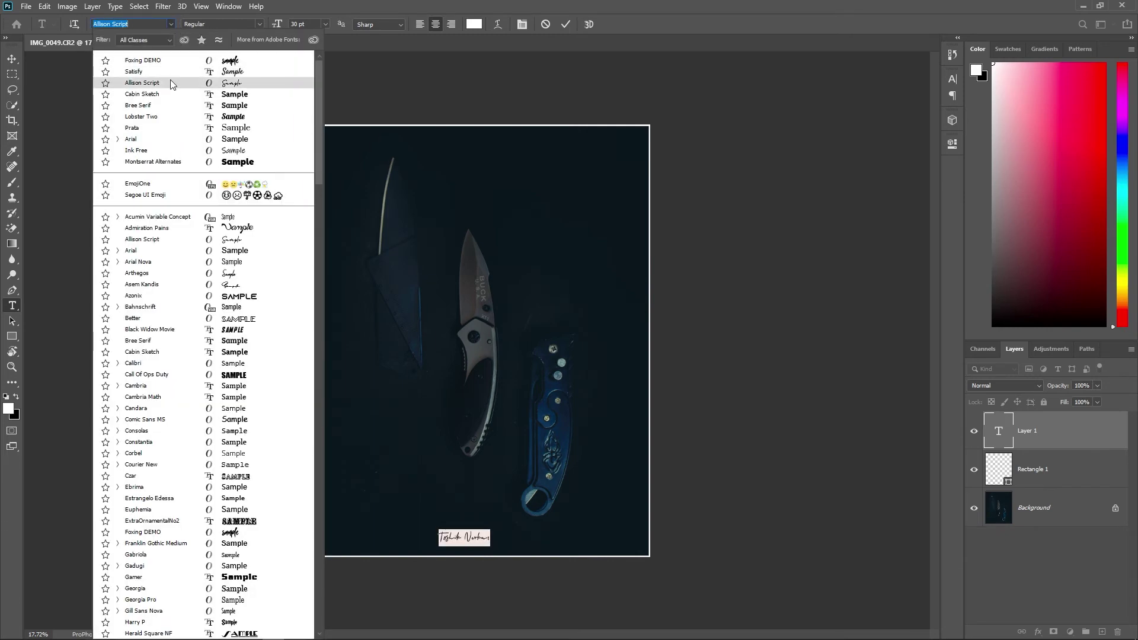
click(148, 40)
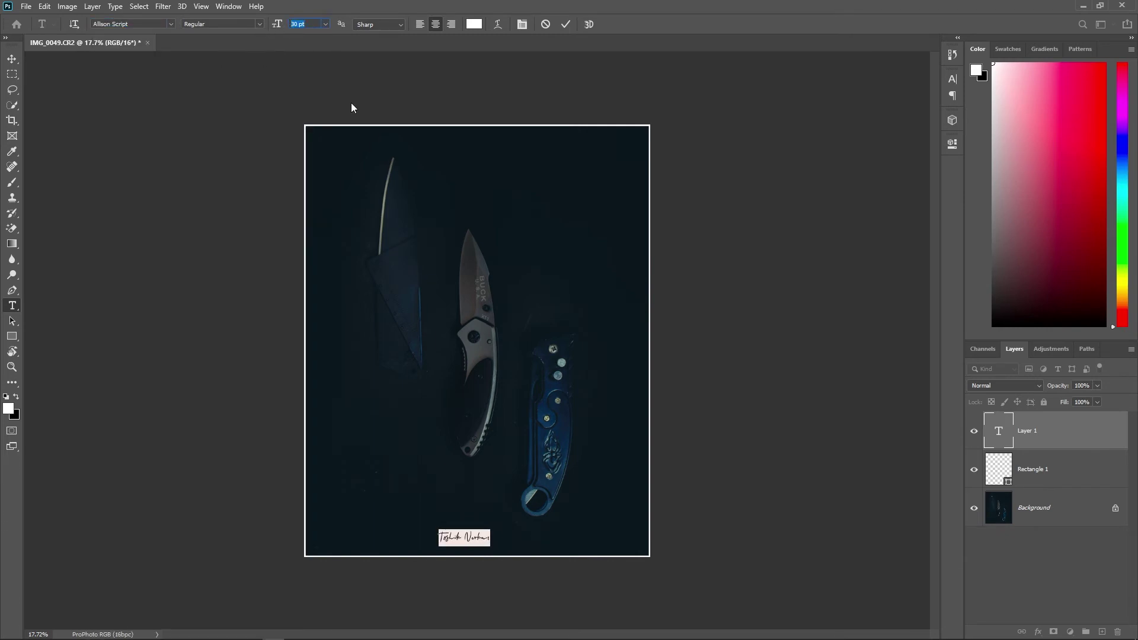
click(1027, 573)
Centre the signature horizontally at the bottom of the photo
click(1068, 440)
key(ctrl+t)
drag(453, 541, 465, 542)
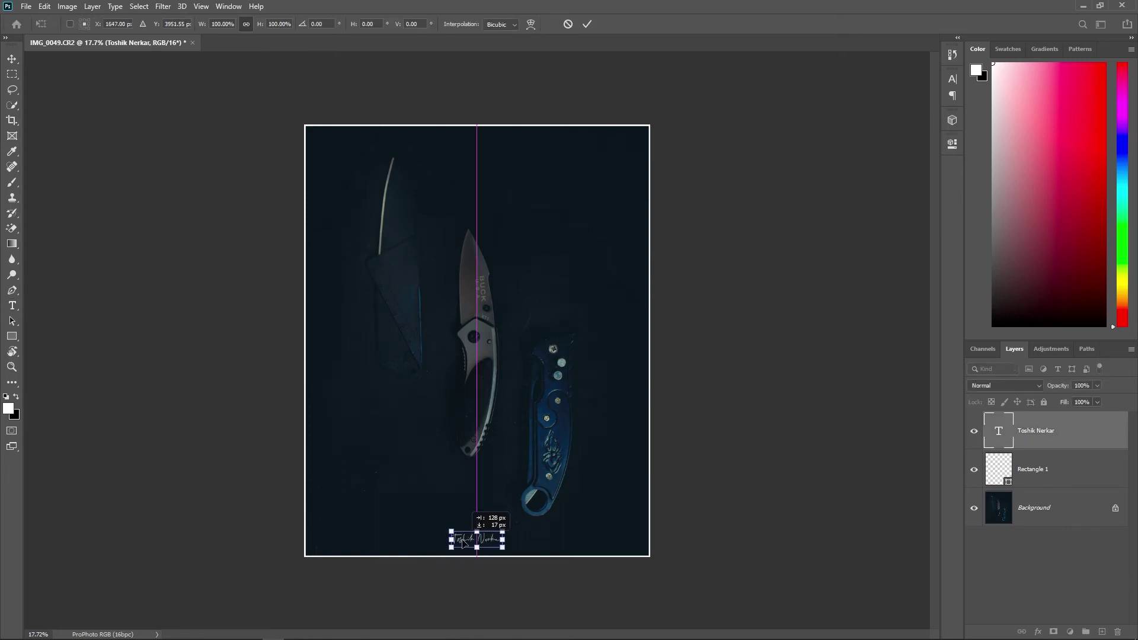
key(Return)
key(z)
key(ctrl+minus)
drag(441, 372, 464, 376)
click(246, 635)
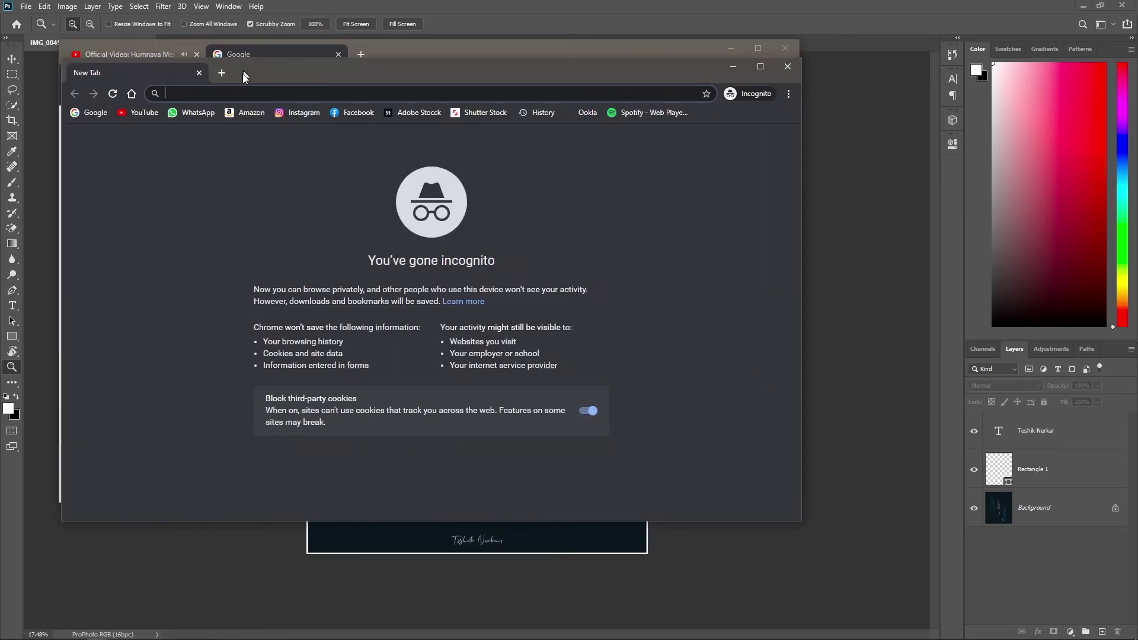
Search Google Images for 'dust png'
click(88, 127)
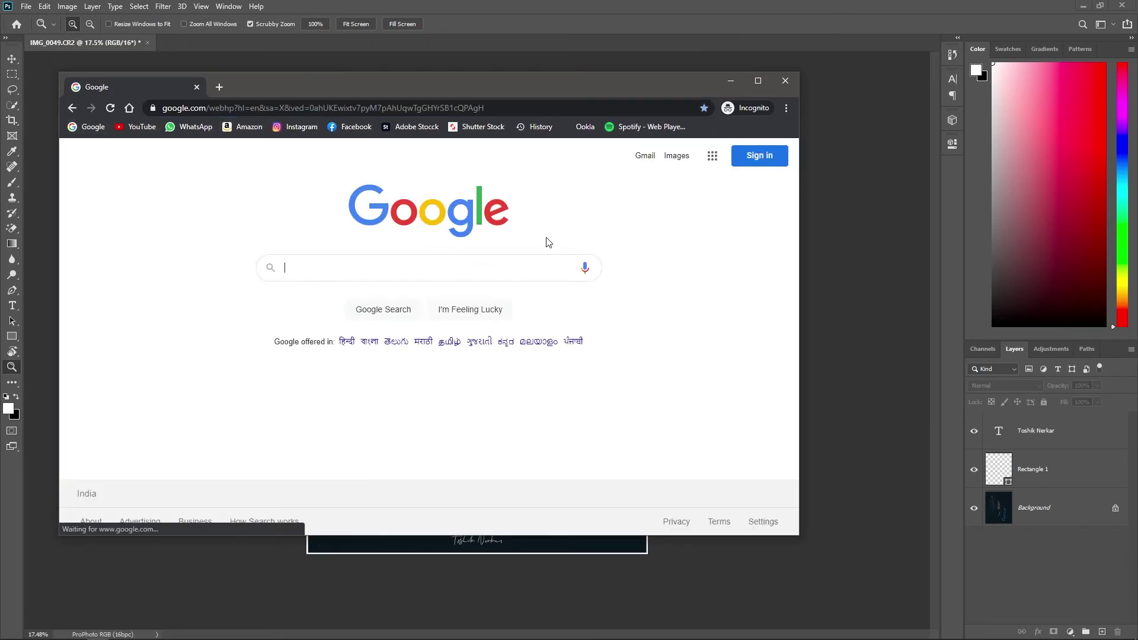
click(439, 267)
text(dust)
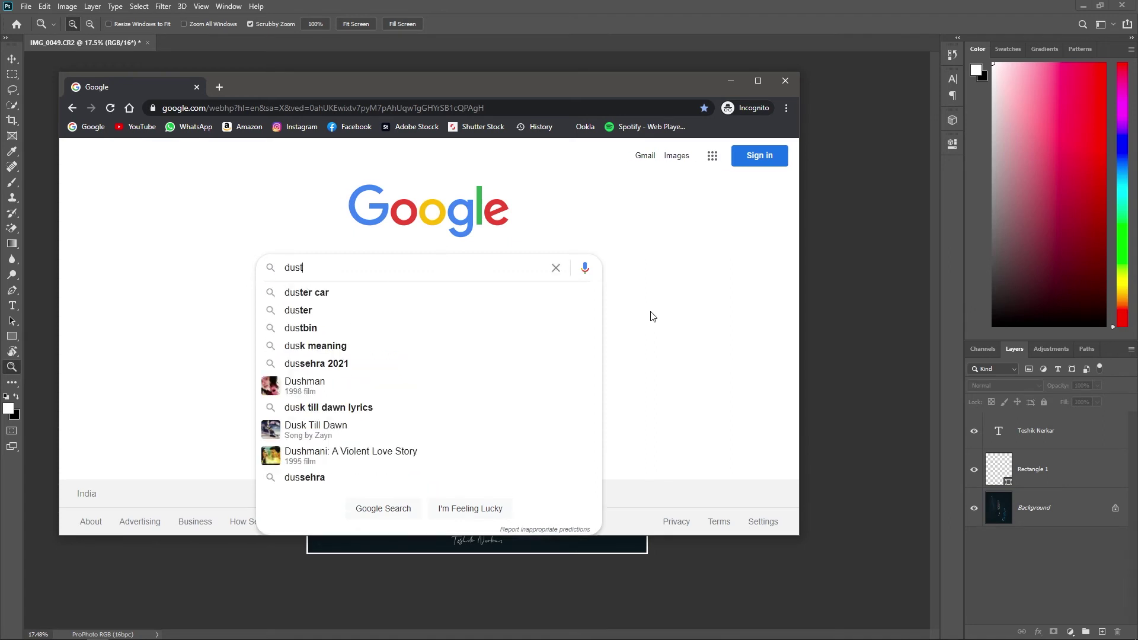
text( png)
key(Return)
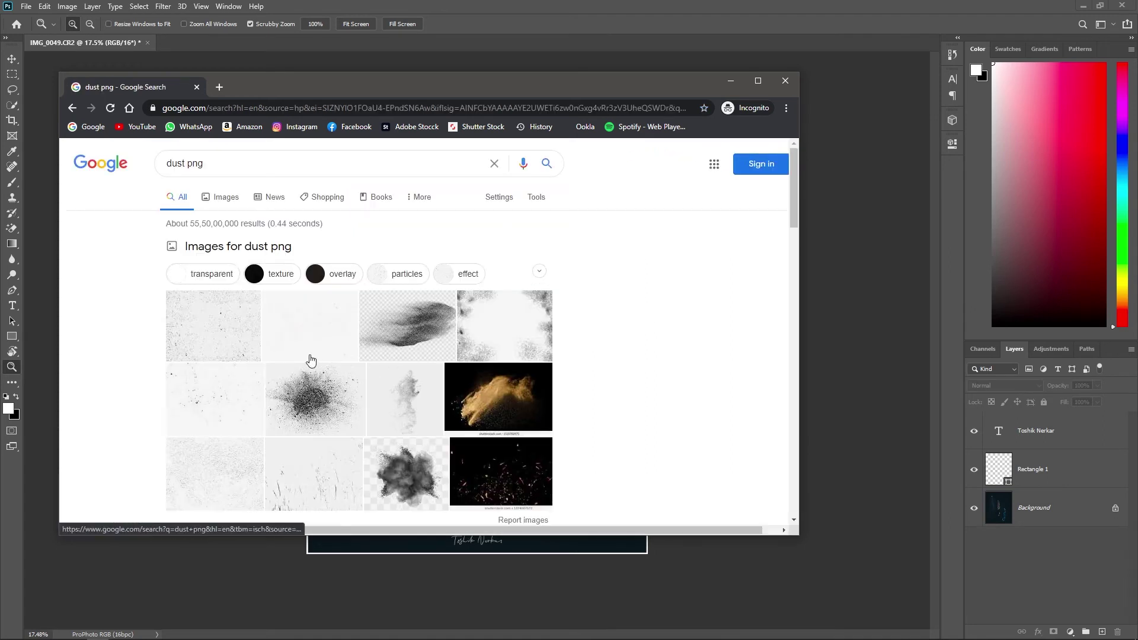
scroll(308, 358, down, 3)
click(345, 363)
Preview a dark Adobe Stock dust texture and save it as a JPEG to Downloads
scroll(338, 383, down, 3)
scroll(339, 388, down, 3)
scroll(339, 394, down, 3)
scroll(338, 401, down, 2)
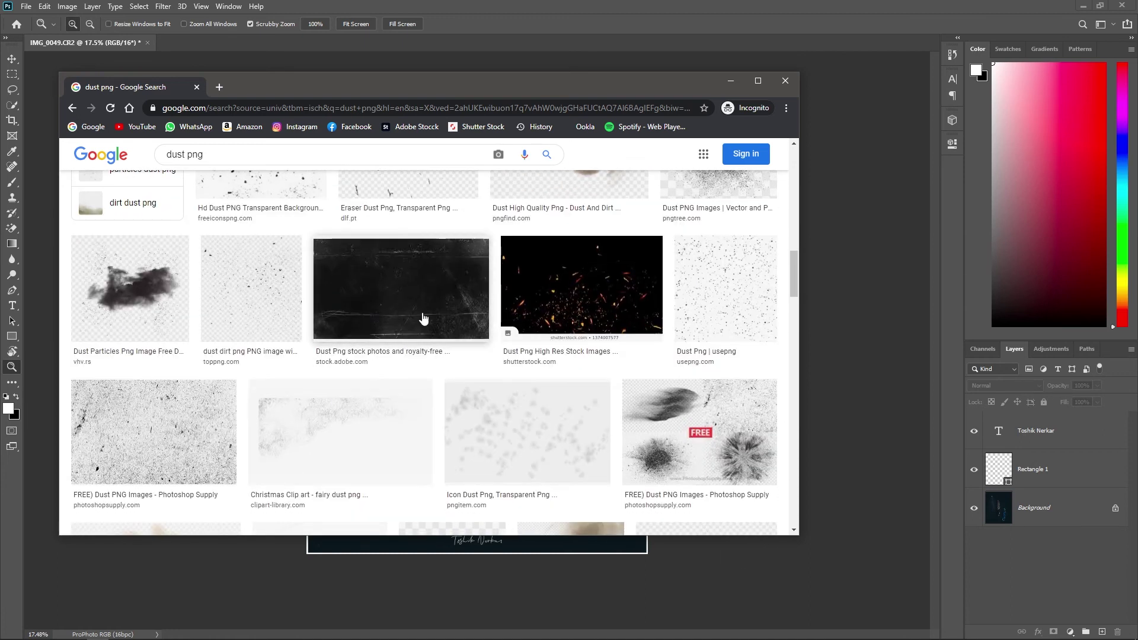
click(440, 297)
scroll(667, 287, down, 4)
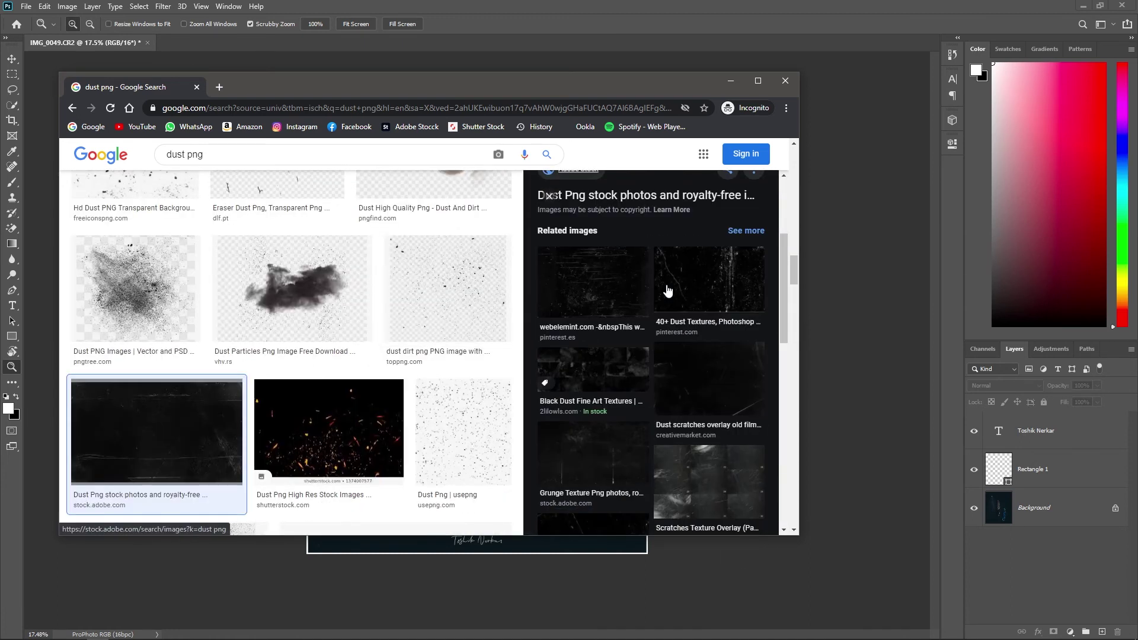
scroll(667, 289, down, 3)
scroll(667, 289, down, 3)
scroll(668, 289, up, 3)
scroll(668, 289, up, 5)
right_click(674, 244)
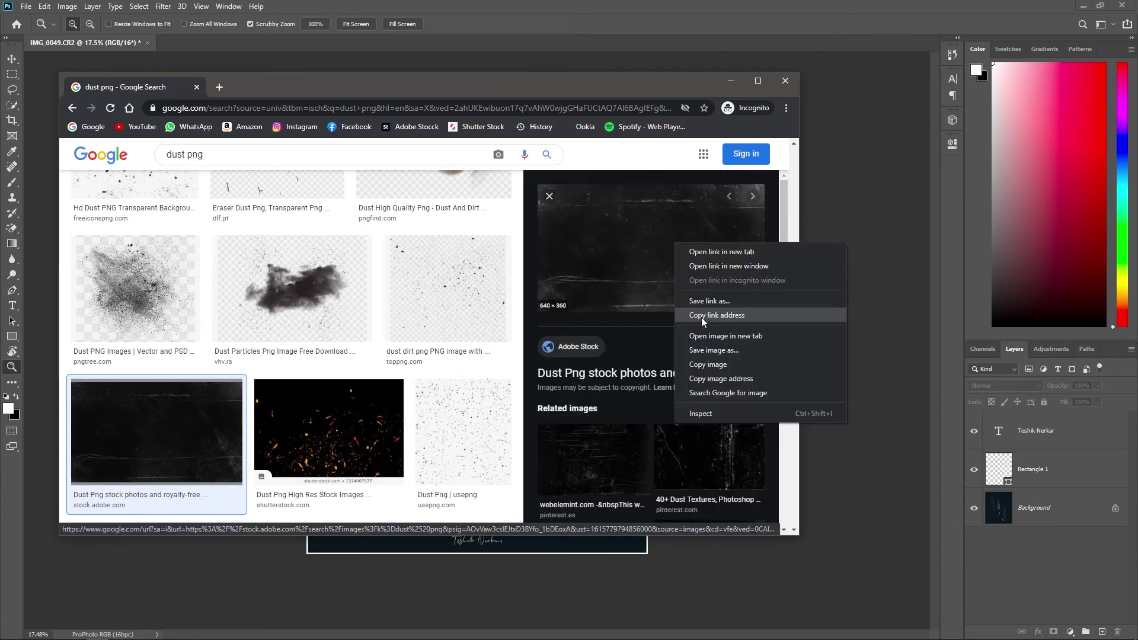
click(714, 350)
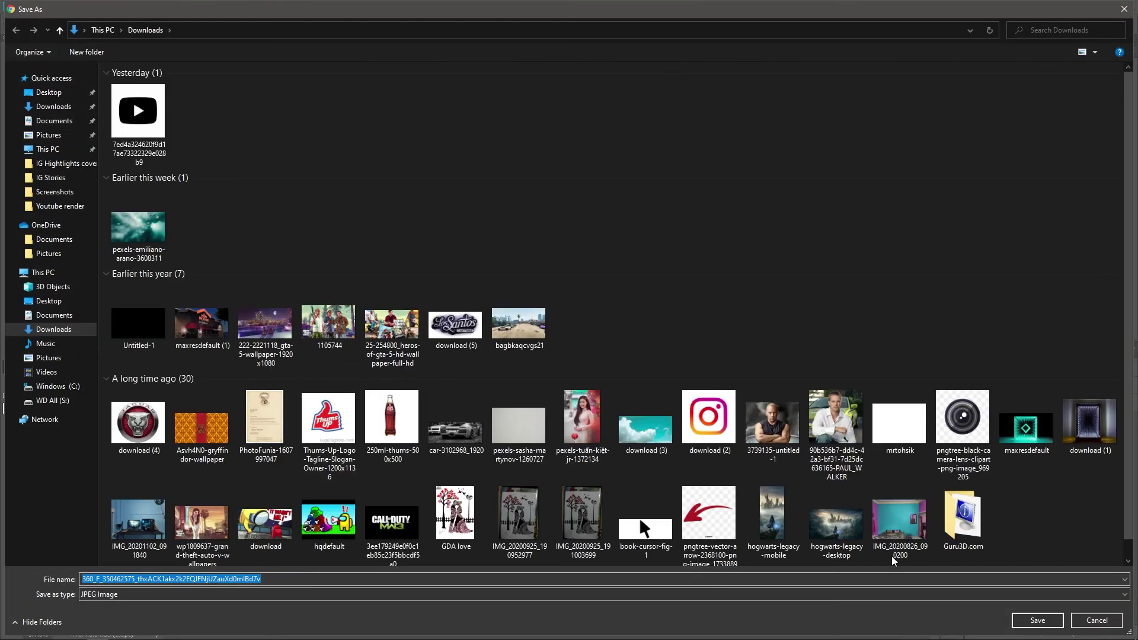
click(1035, 617)
Show the downloaded texture in File Explorer beside the Photoshop canvas
click(731, 81)
click(190, 631)
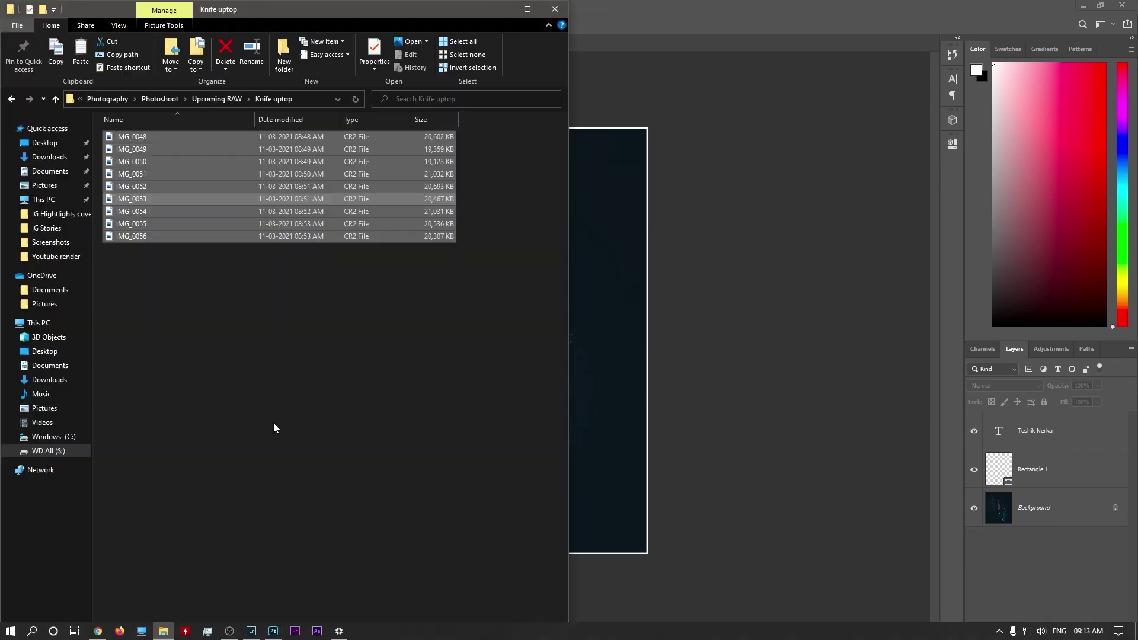
click(49, 156)
drag(313, 11, 925, 328)
Place the dust texture stretched over the whole canvas, below the border and signature
mouse_move(780, 501)
mouse_down()
mouse_move(477, 340)
mouse_move(481, 99)
mouse_move(552, 229)
mouse_up()
drag(477, 452, 477, 617)
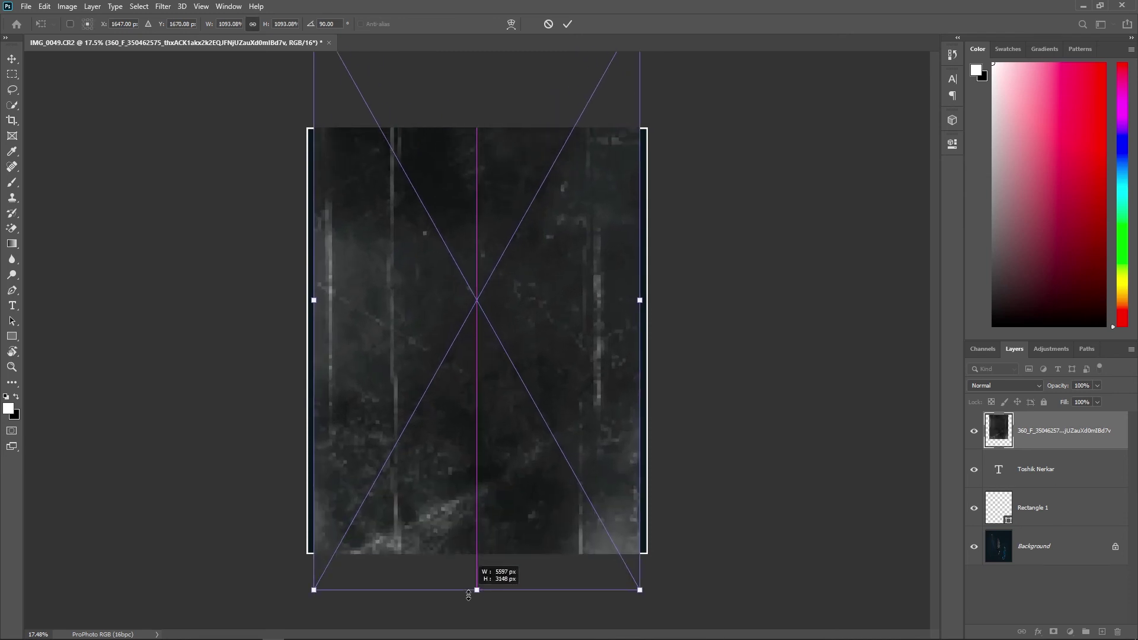
key(Return)
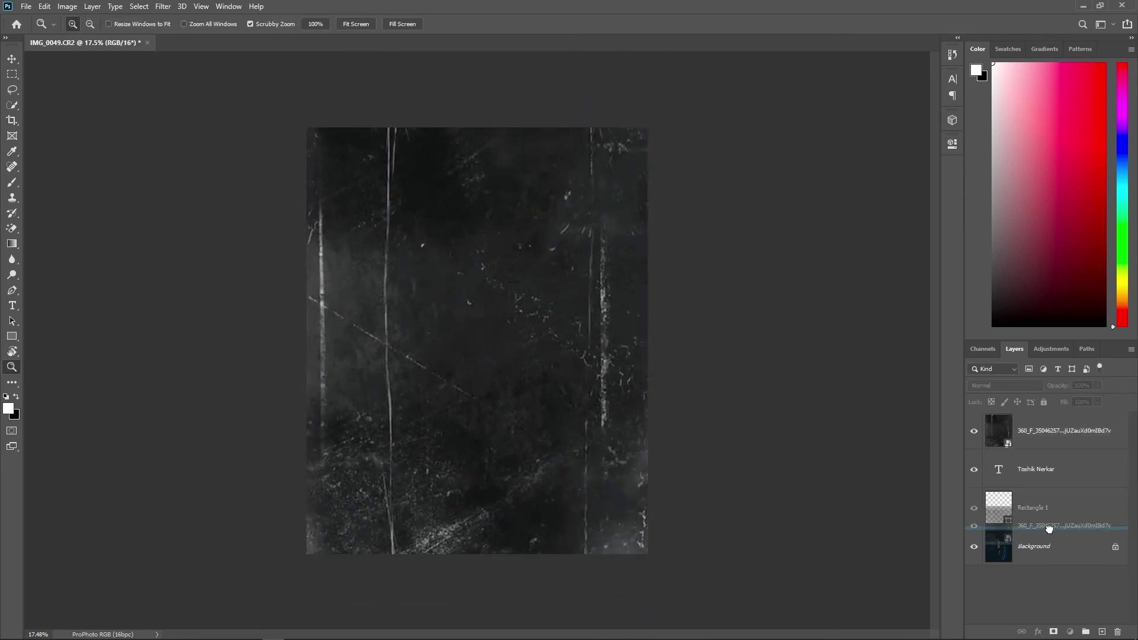
drag(1079, 437, 1051, 531)
Blend the texture layer with Screen at very low opacity, about 5%
click(1037, 431)
click(1050, 445)
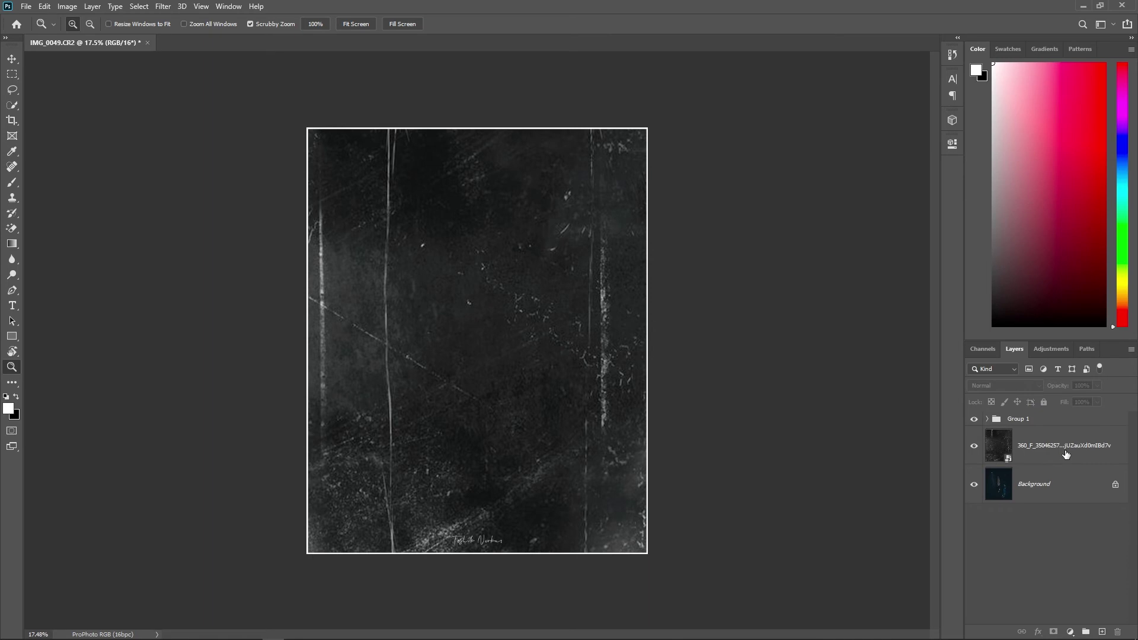
click(1005, 385)
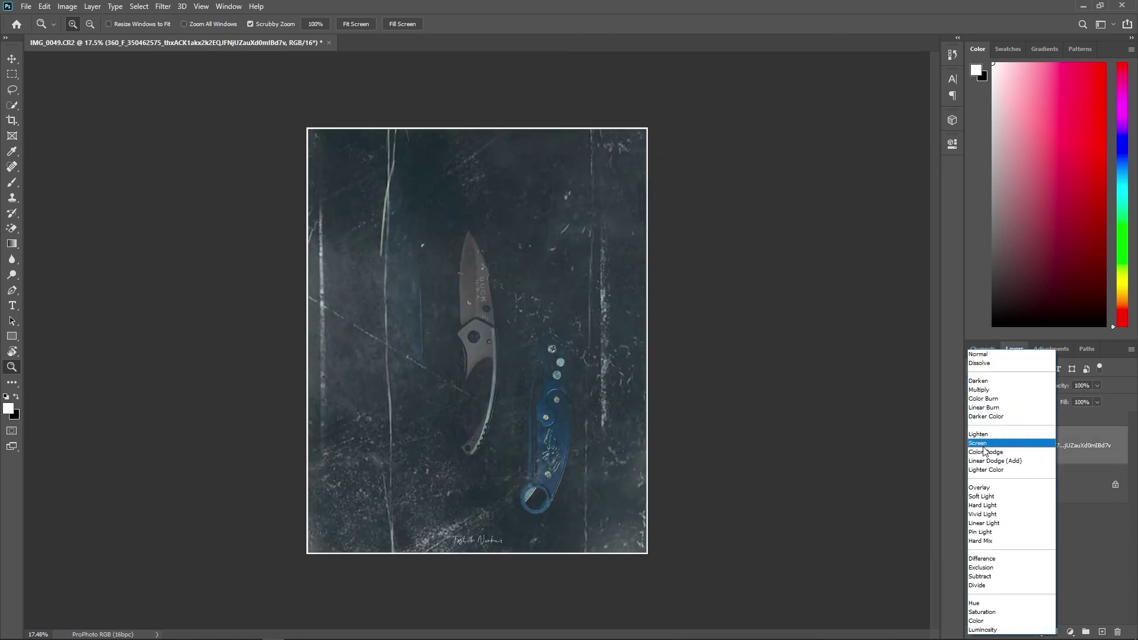
click(983, 445)
text(0)
key(Return)
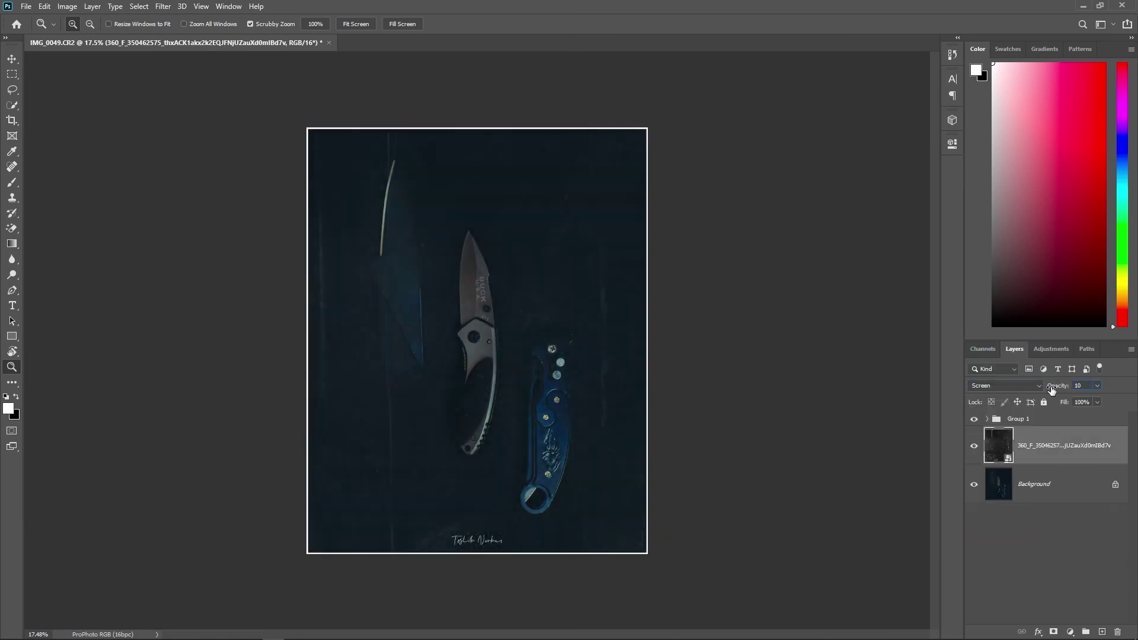
key(BackSpace)
key(BackSpace)
text(5)
Add a layer mask and paint it black over the knives with a large soft brush
click(1053, 634)
mouse_move(424, 315)
mouse_down()
mouse_move(434, 318)
mouse_move(204, 301)
mouse_up()
key(b)
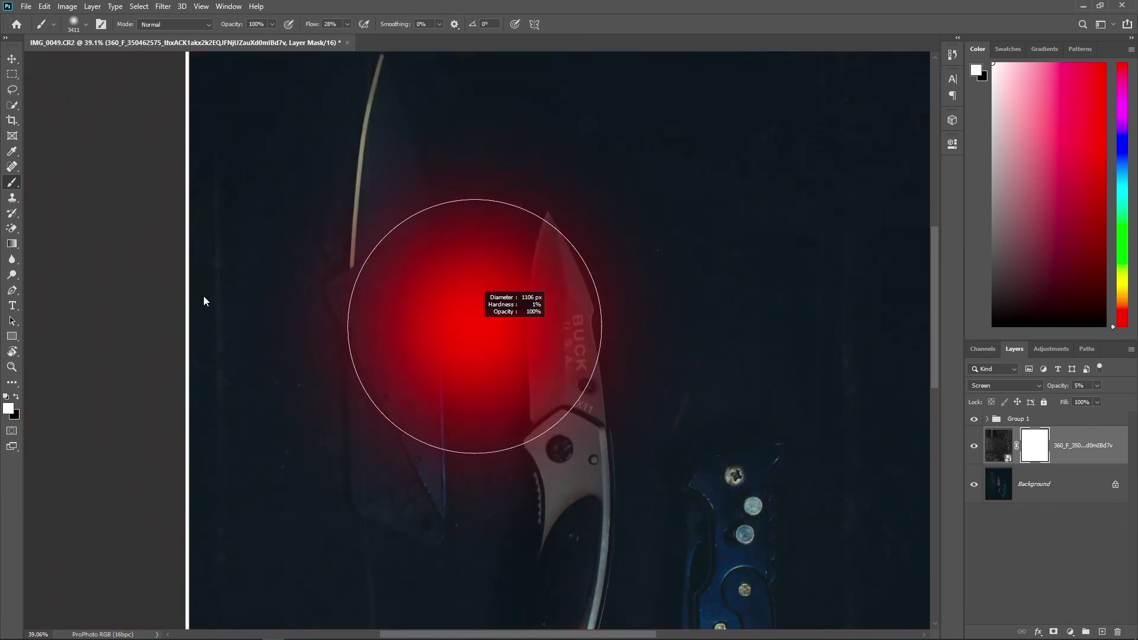
key(x)
drag(394, 503, 407, 407)
drag(558, 338, 532, 198)
drag(521, 483, 456, 380)
drag(630, 195, 495, 343)
key(ctrl+0)
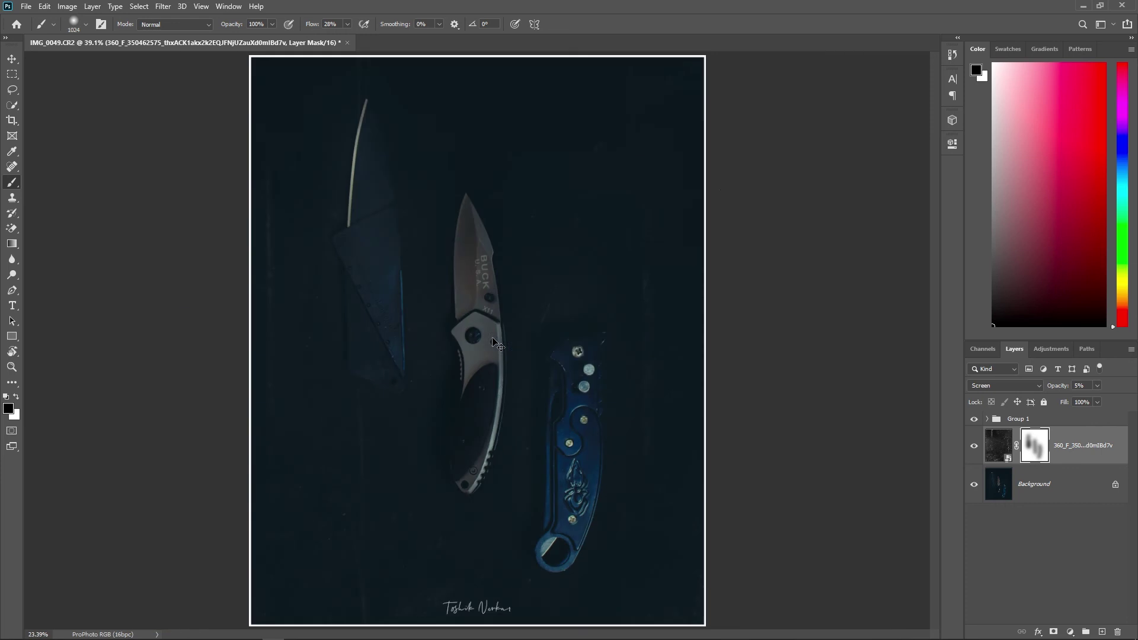
Check the mask at full opacity, then set the texture opacity back to 5%
click(1055, 559)
key(z)
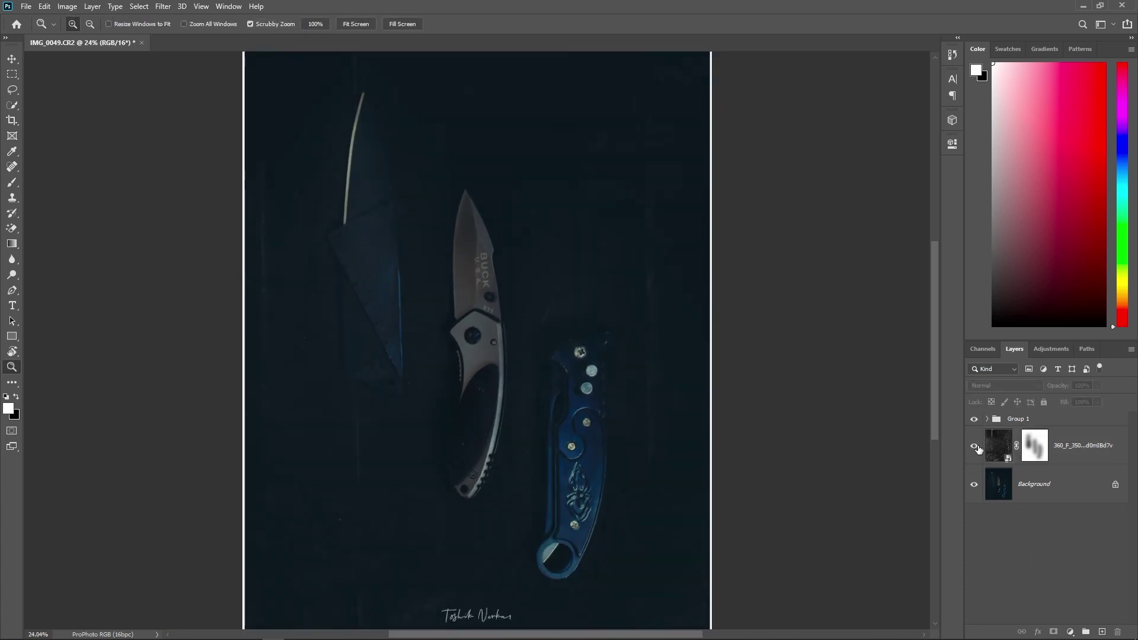
click(999, 445)
key(Return)
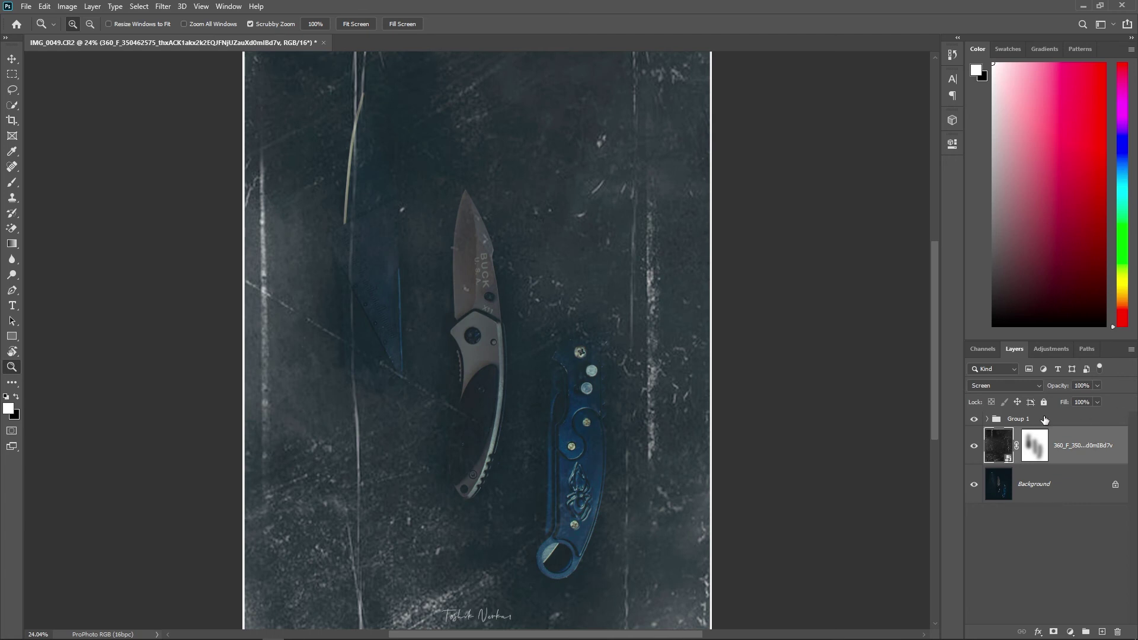
drag(1056, 386, 1015, 394)
text(5)
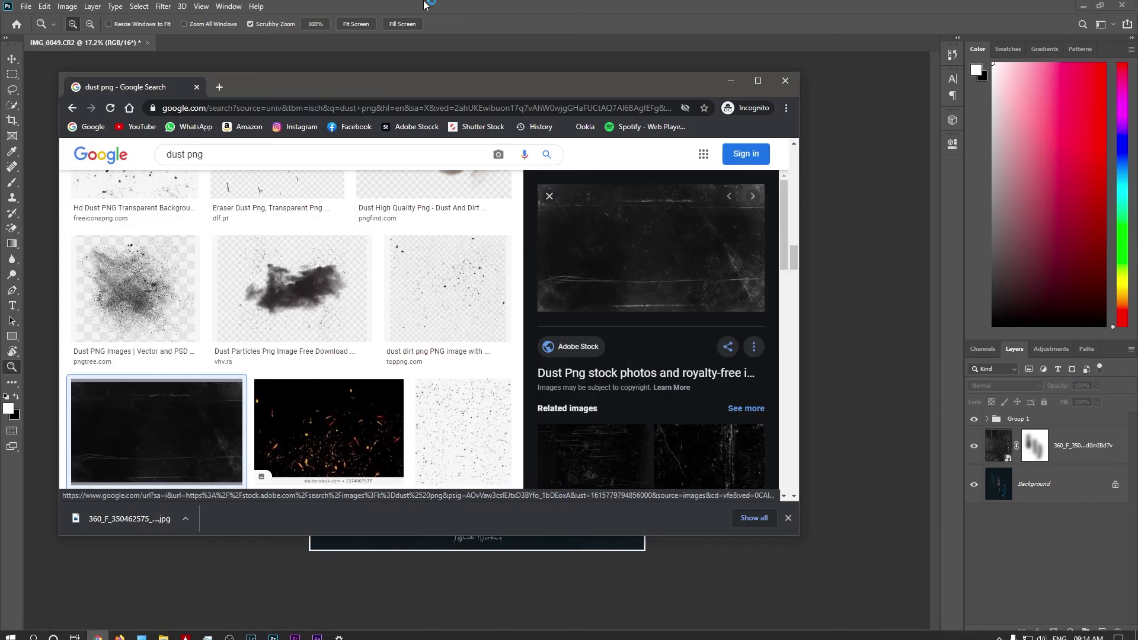
Scroll through the current Google Images results in Chrome
drag(451, 80, 523, 74)
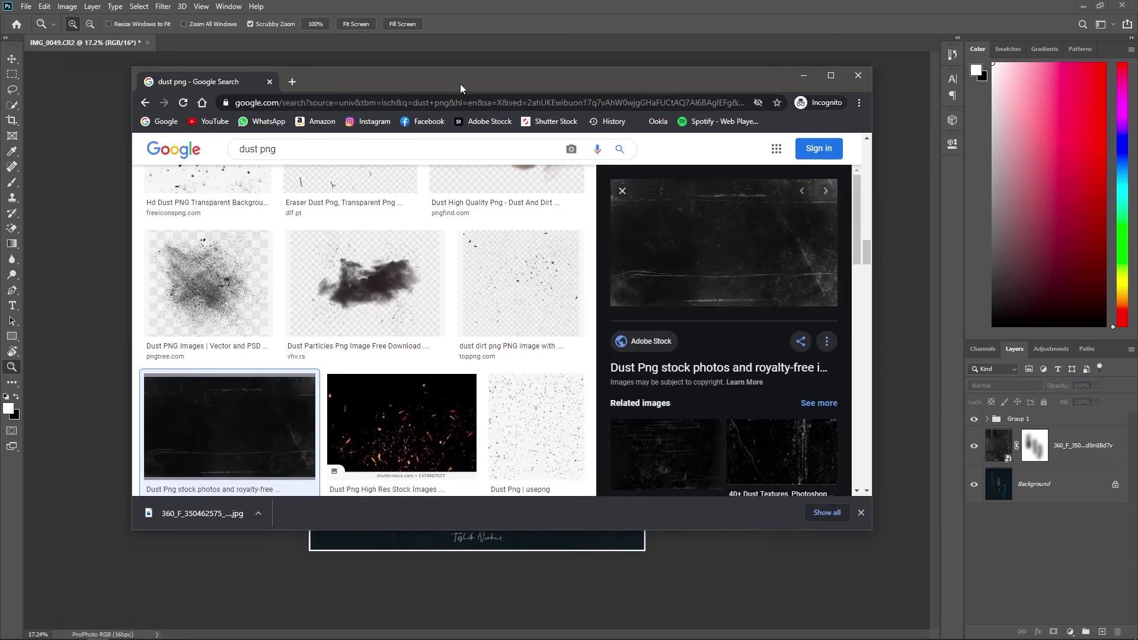
scroll(723, 332, down, 5)
scroll(532, 369, down, 3)
scroll(531, 368, down, 1)
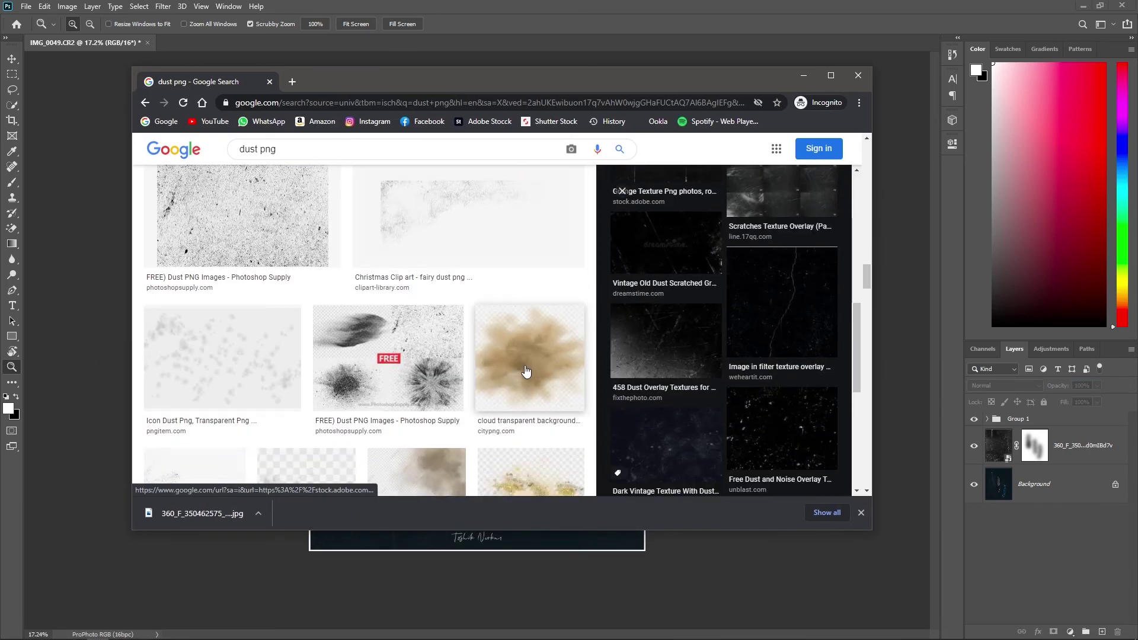
scroll(531, 368, down, 2)
scroll(532, 369, down, 3)
scroll(558, 178, up, 3)
Replace the Google Images search with 'fog png'
click(356, 149)
key(ctrl+a)
text(fog png)
key(Return)
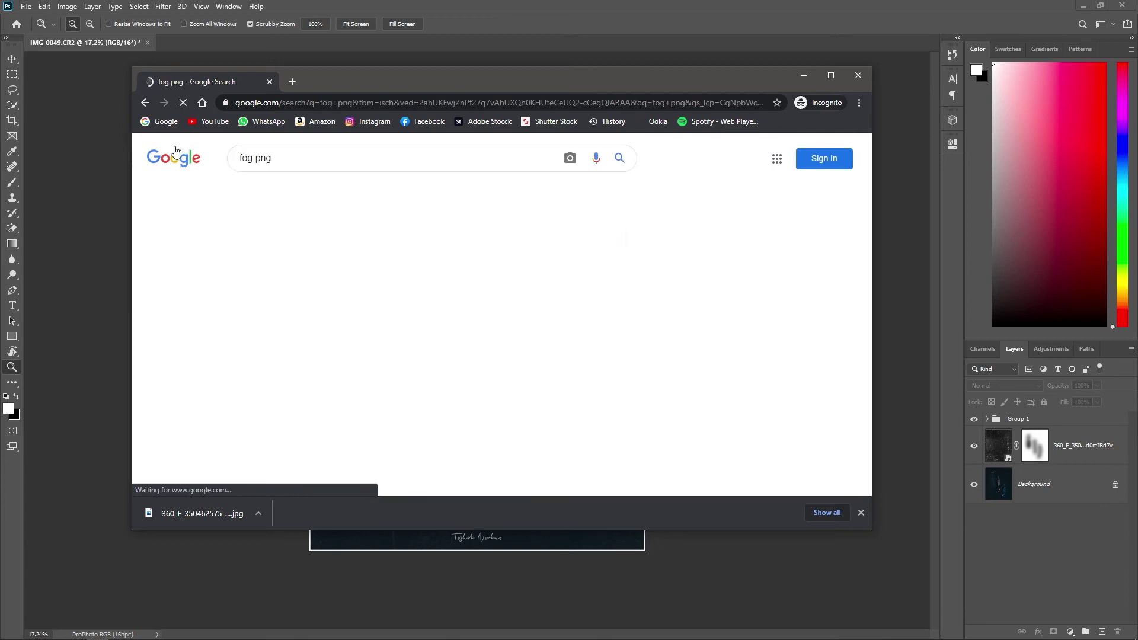
Browse the fog png results, then minimize Chrome to return to Photoshop
scroll(560, 350, down, 3)
scroll(559, 346, down, 3)
scroll(559, 343, down, 1)
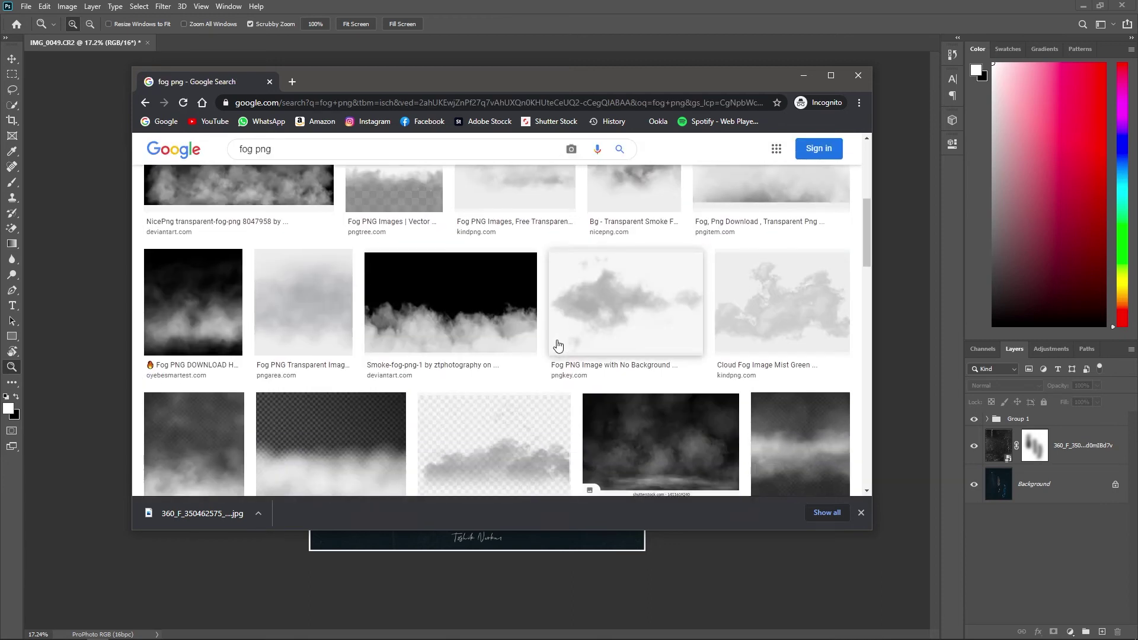
scroll(560, 346, down, 2)
scroll(557, 350, down, 2)
scroll(555, 354, down, 2)
scroll(558, 332, down, 3)
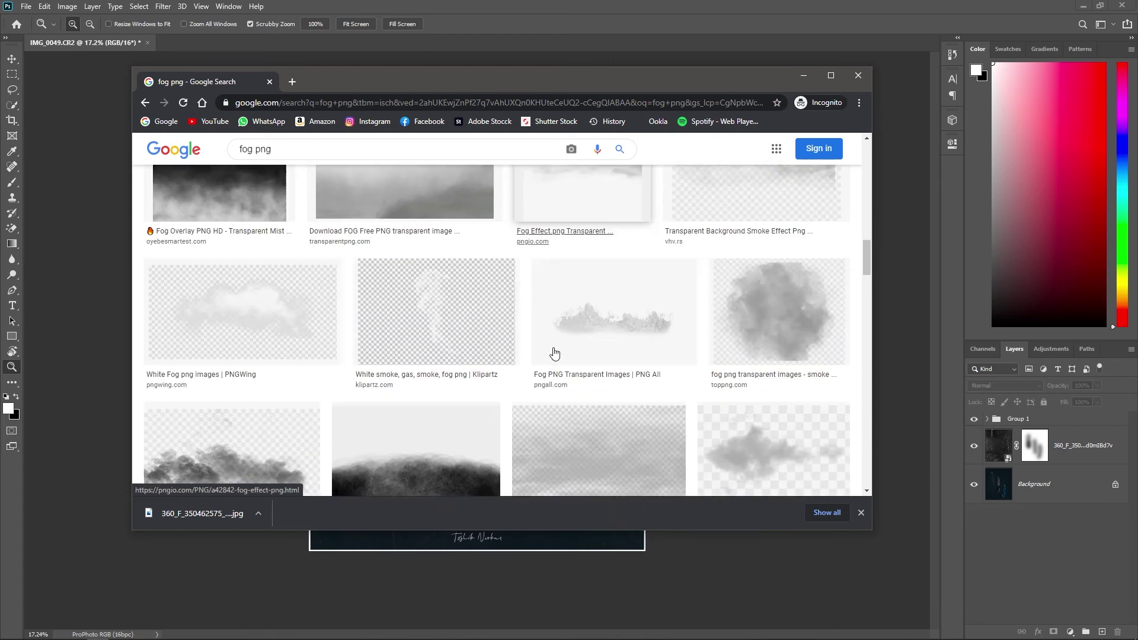
scroll(582, 262, down, 3)
scroll(652, 213, down, 3)
scroll(769, 159, down, 1)
click(804, 75)
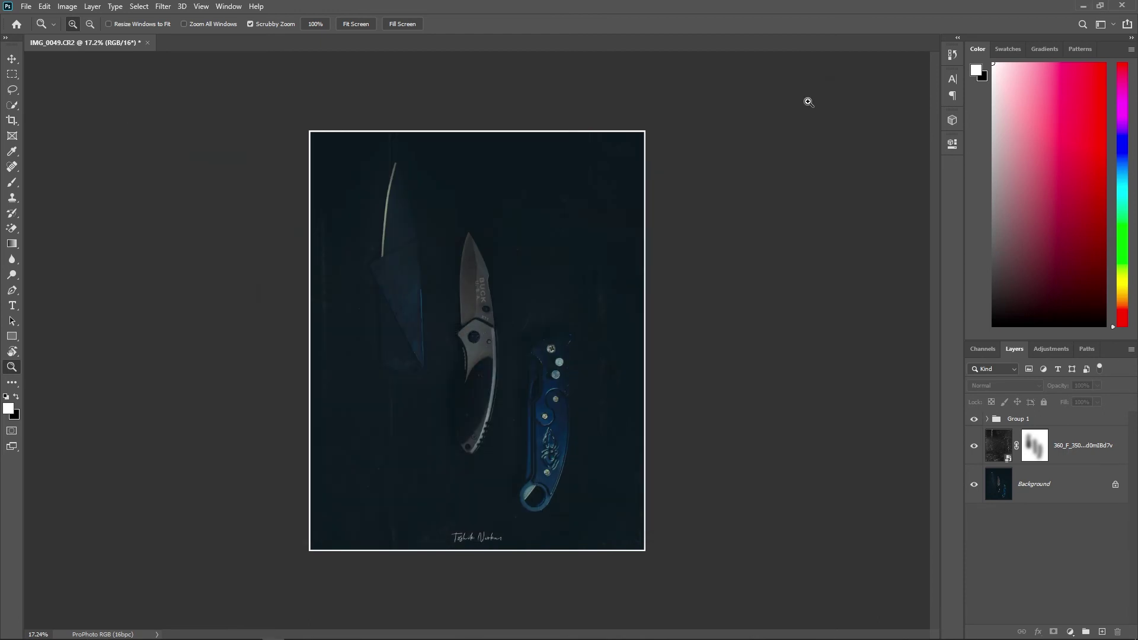
click(1071, 632)
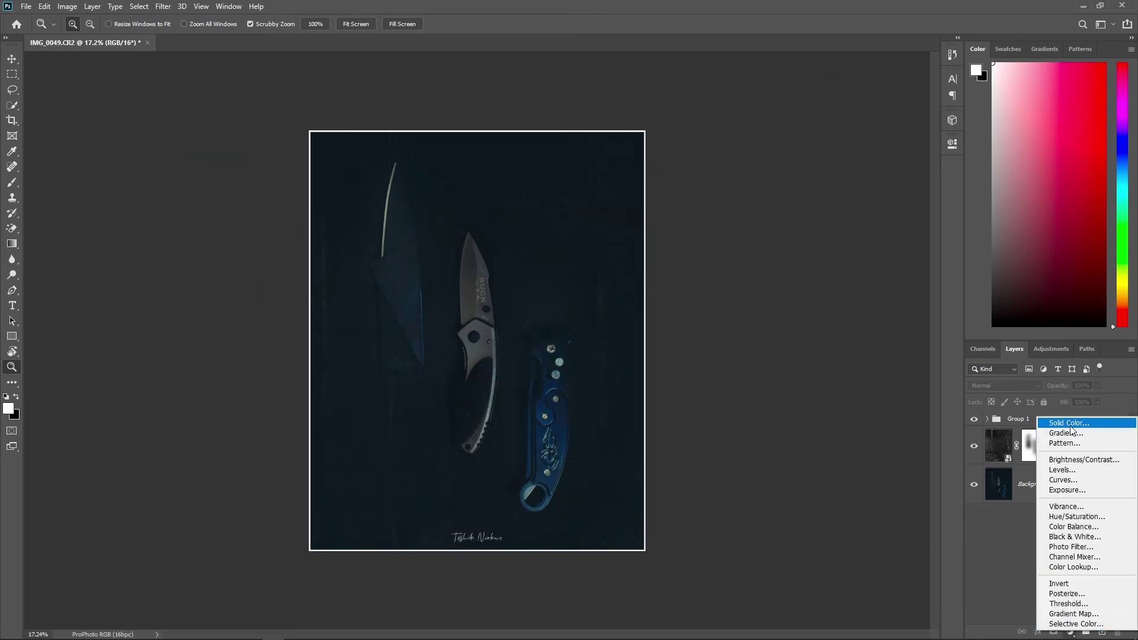
click(1032, 422)
click(1012, 204)
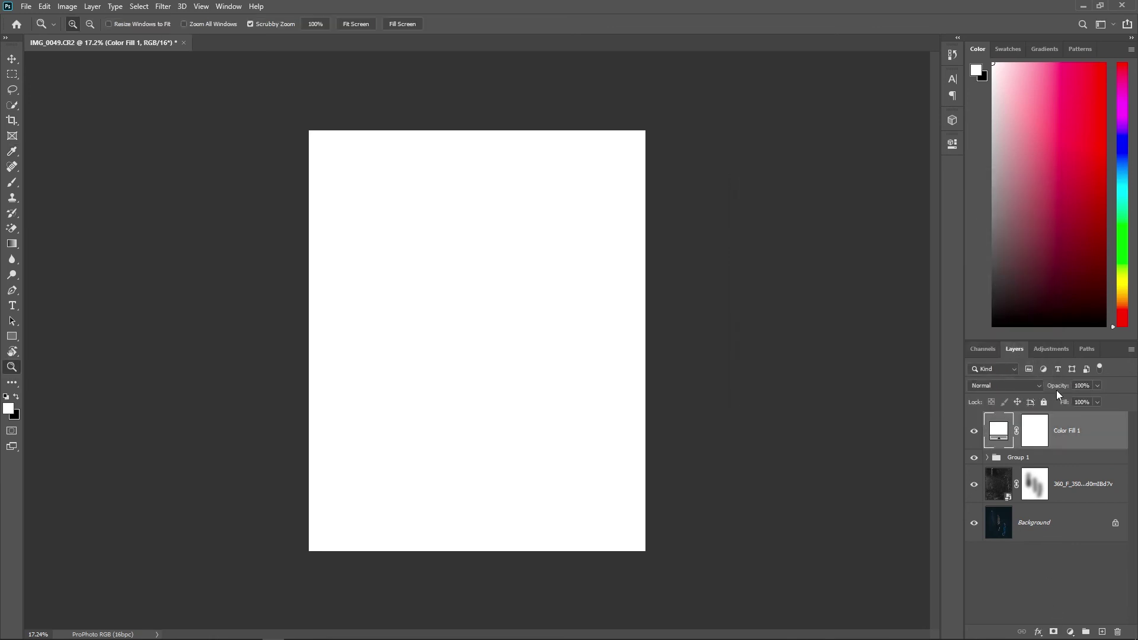
click(1082, 385)
text(25)
drag(1008, 388, 995, 392)
text(1)
key(Return)
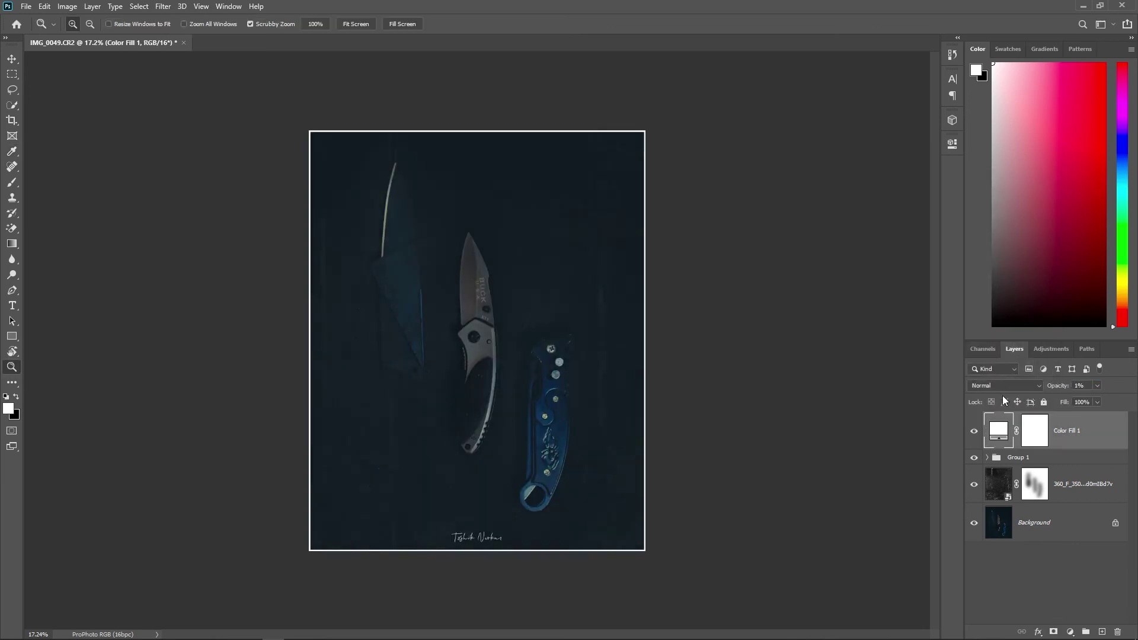
text(5)
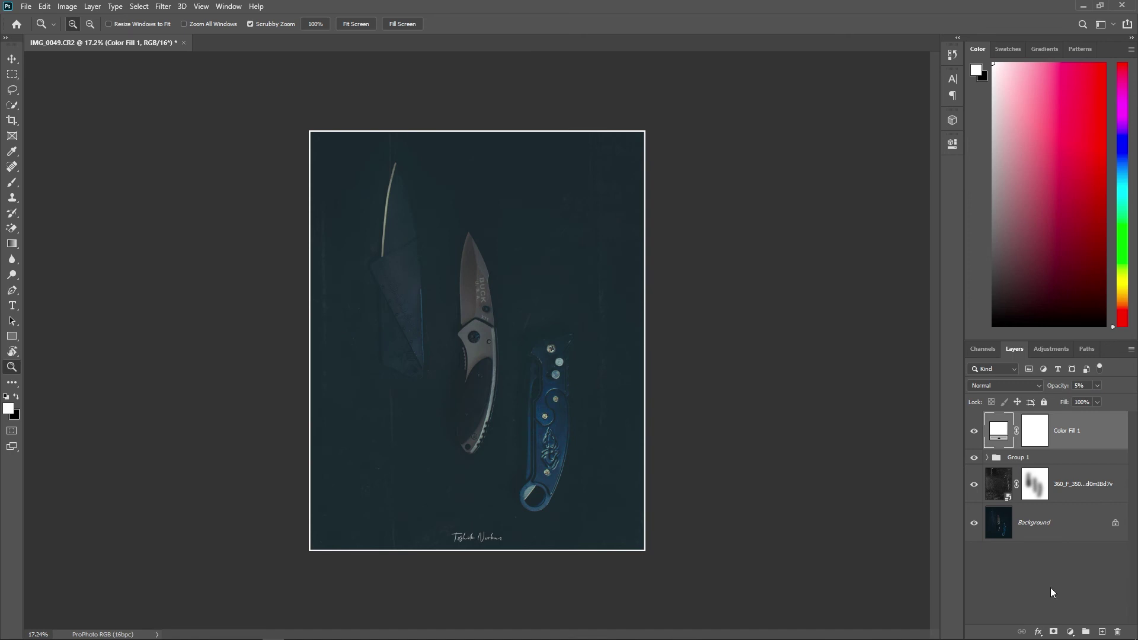
click(1041, 444)
key(b)
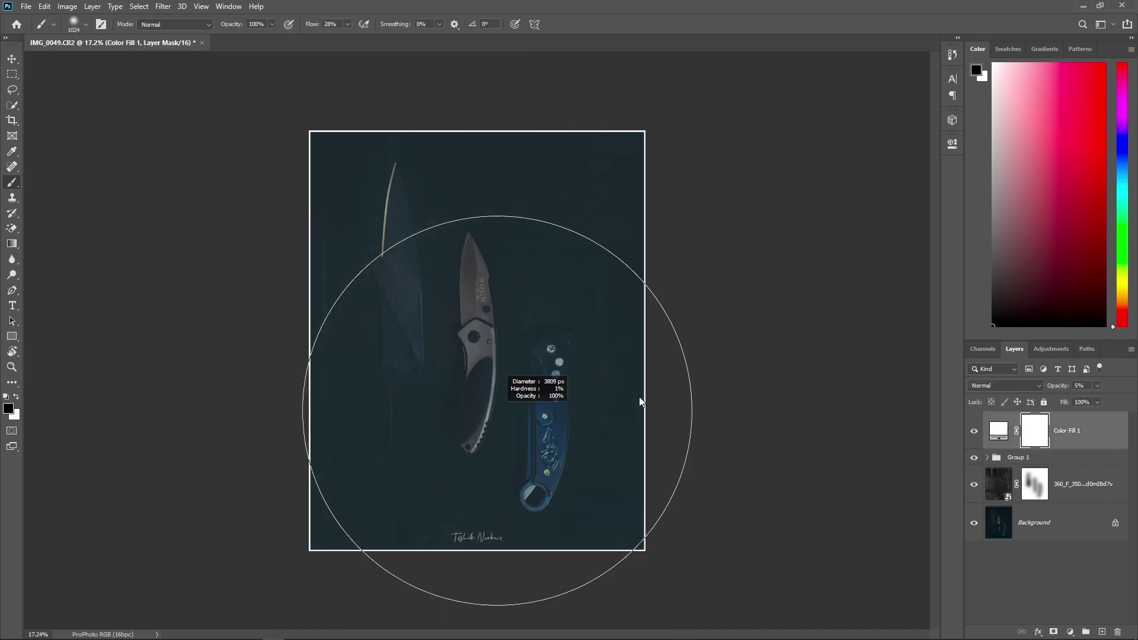
click(436, 221)
click(534, 426)
click(292, 501)
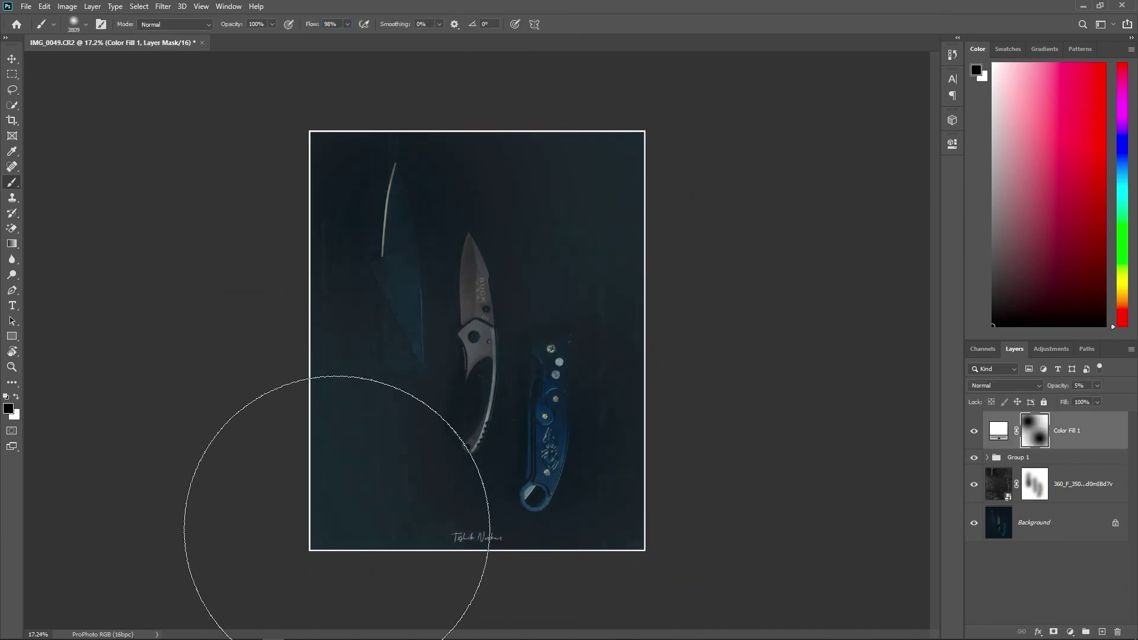
click(597, 203)
drag(1061, 388, 1015, 388)
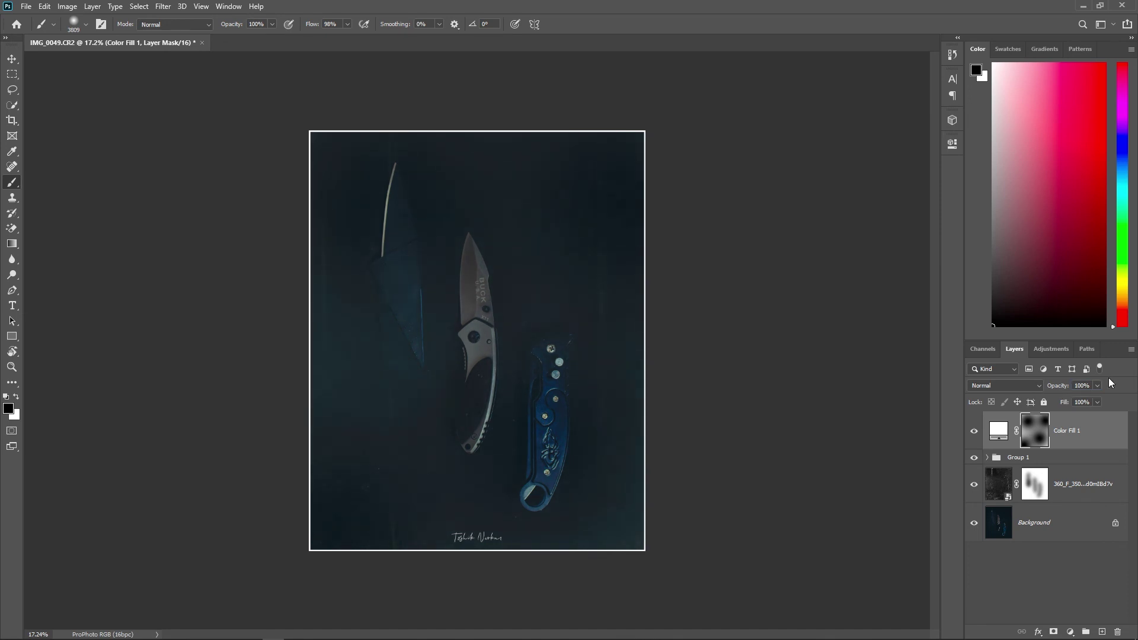
key(ctrl+alt+z)
key(ctrl+alt+z)
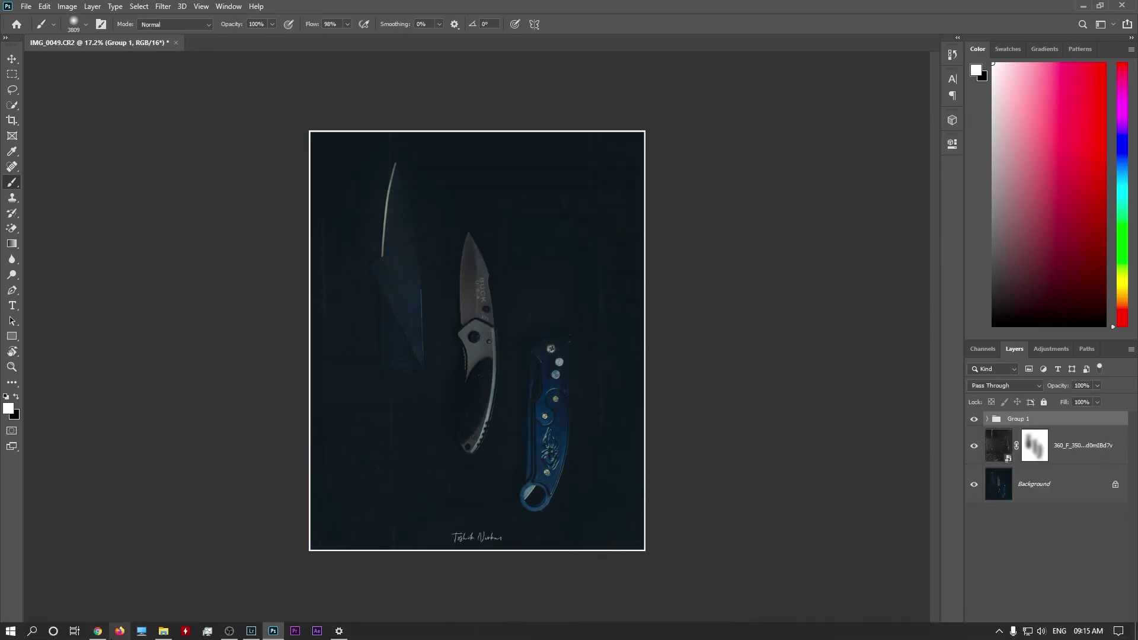
Bring Chrome back and search Google Images for 'smoke png'
click(98, 631)
scroll(560, 310, down, 2)
scroll(457, 399, down, 2)
scroll(452, 399, down, 2)
triple_click(255, 149)
text(smoke png)
key(Return)
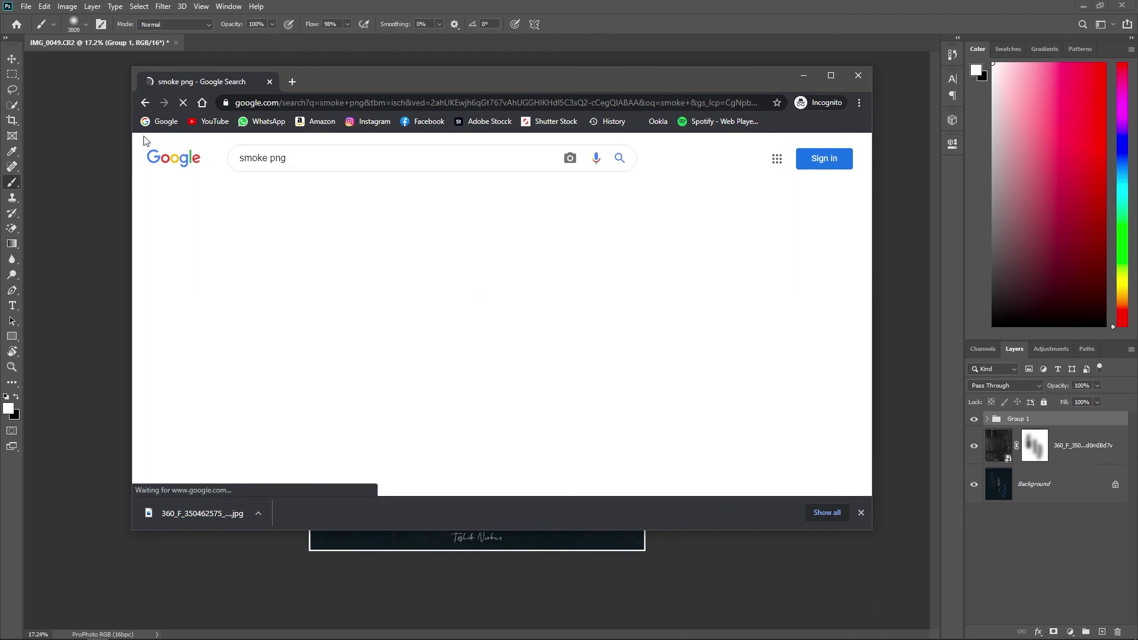
scroll(325, 333, down, 1)
scroll(330, 356, down, 2)
scroll(376, 364, down, 3)
scroll(376, 364, down, 4)
scroll(415, 356, up, 2)
Save the Smoke PNG result's preview image to Downloads as smoke_PNG55220.png
click(670, 356)
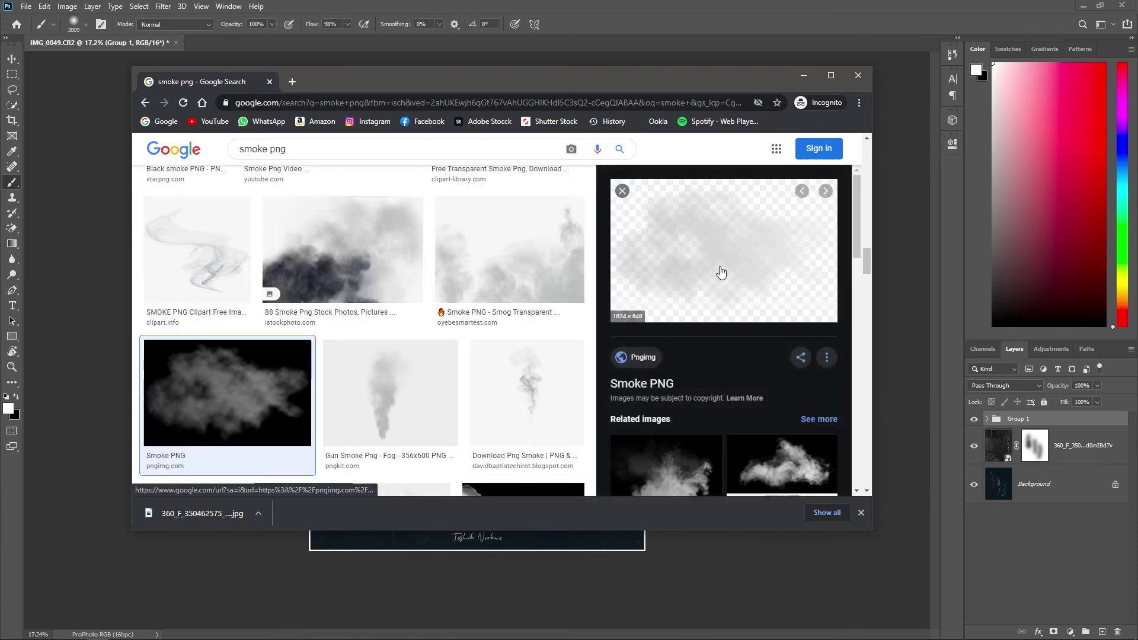
right_click(720, 267)
click(744, 365)
key(Return)
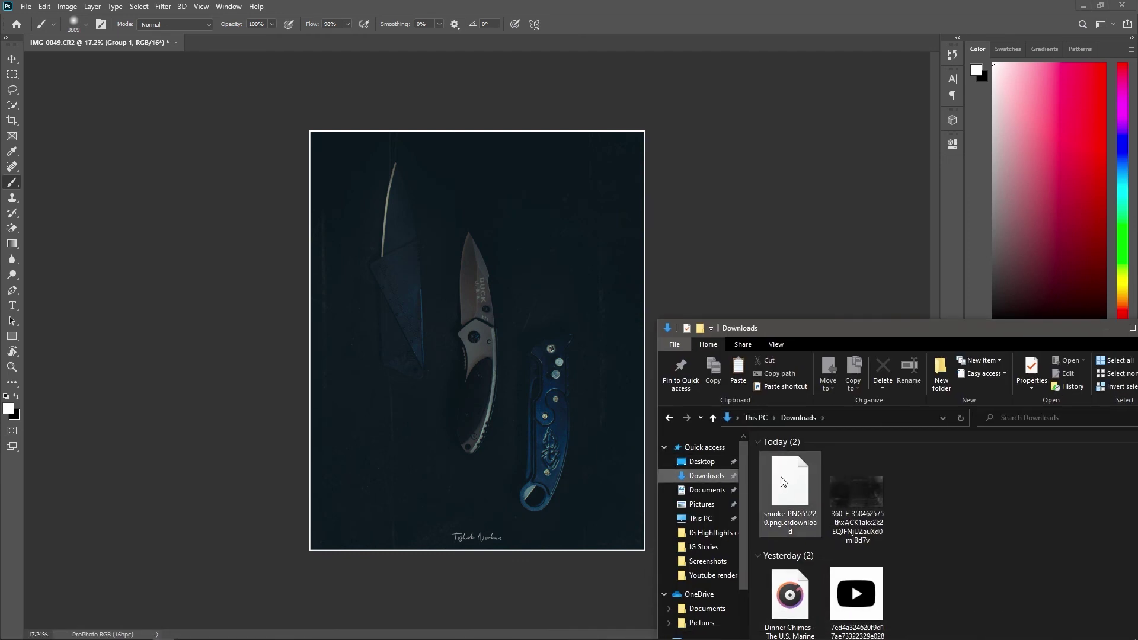
Place the smoke PNG on the knife photo, rotated 90° and stretched to cover it
drag(781, 481, 514, 392)
drag(478, 236, 477, 99)
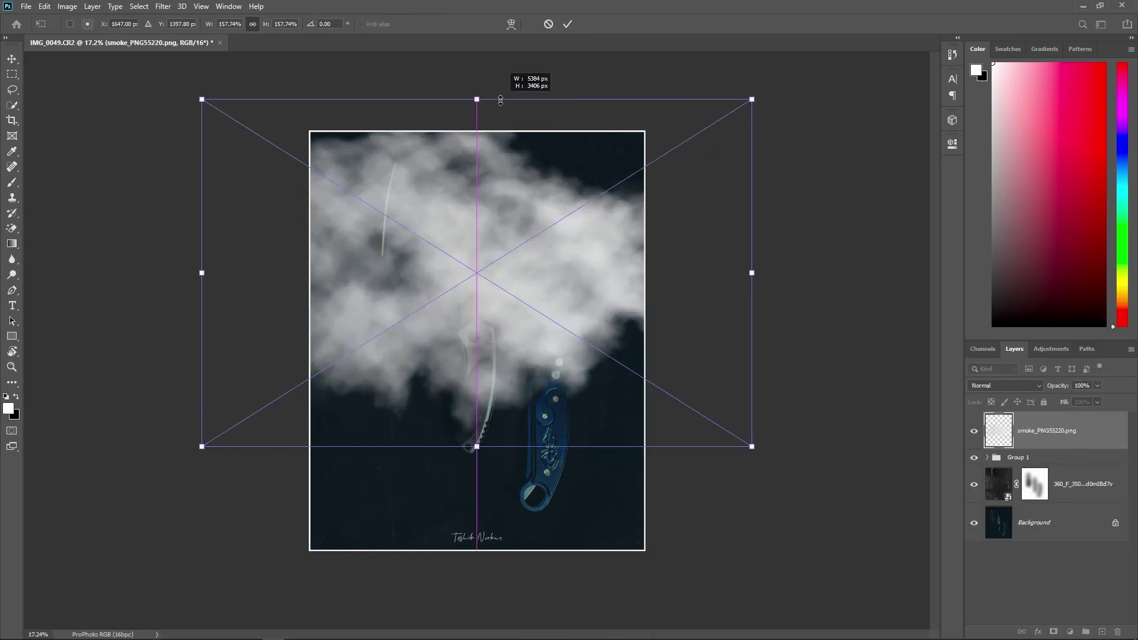
drag(655, 87, 663, 451)
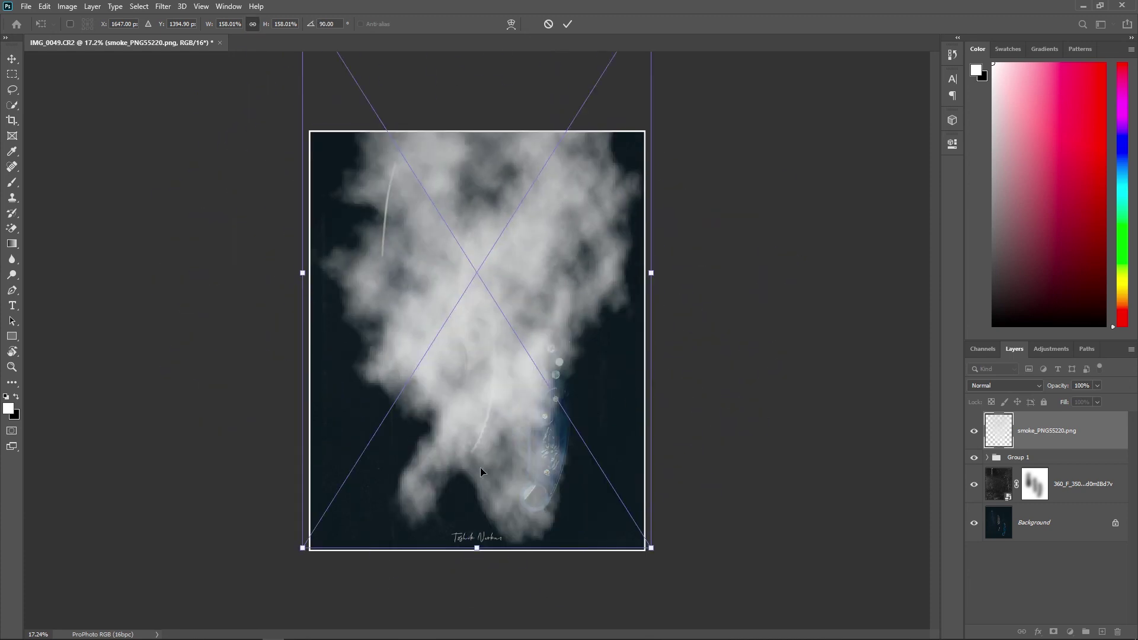
drag(477, 547, 478, 637)
key(Return)
Set the smoke layer to about 12% opacity with Multiply blending
drag(1056, 386, 1003, 391)
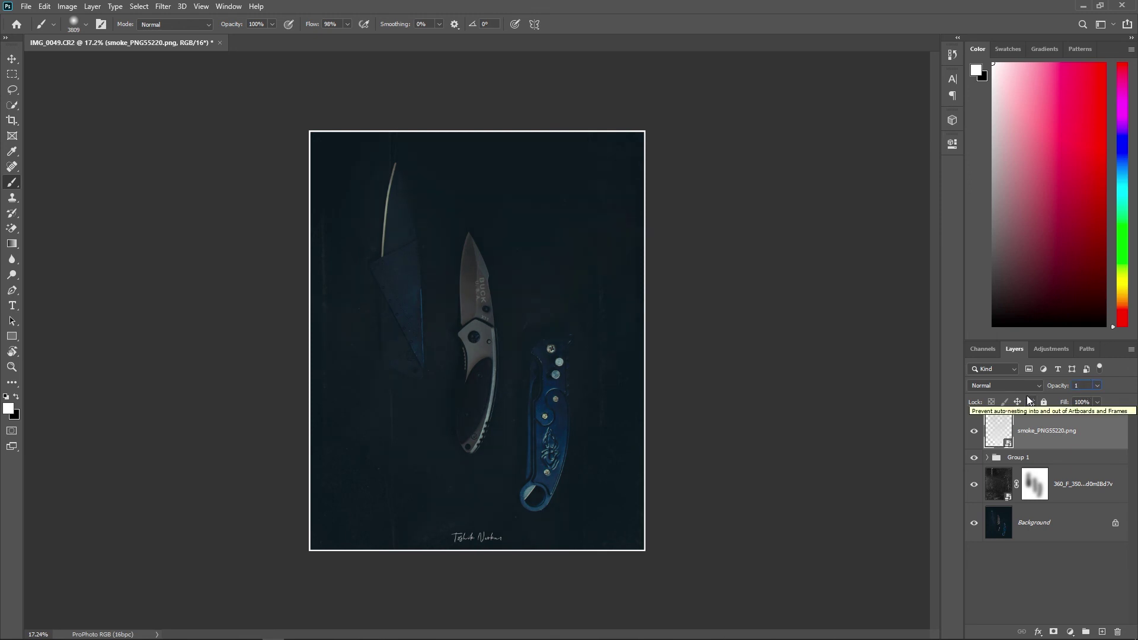
click(1008, 386)
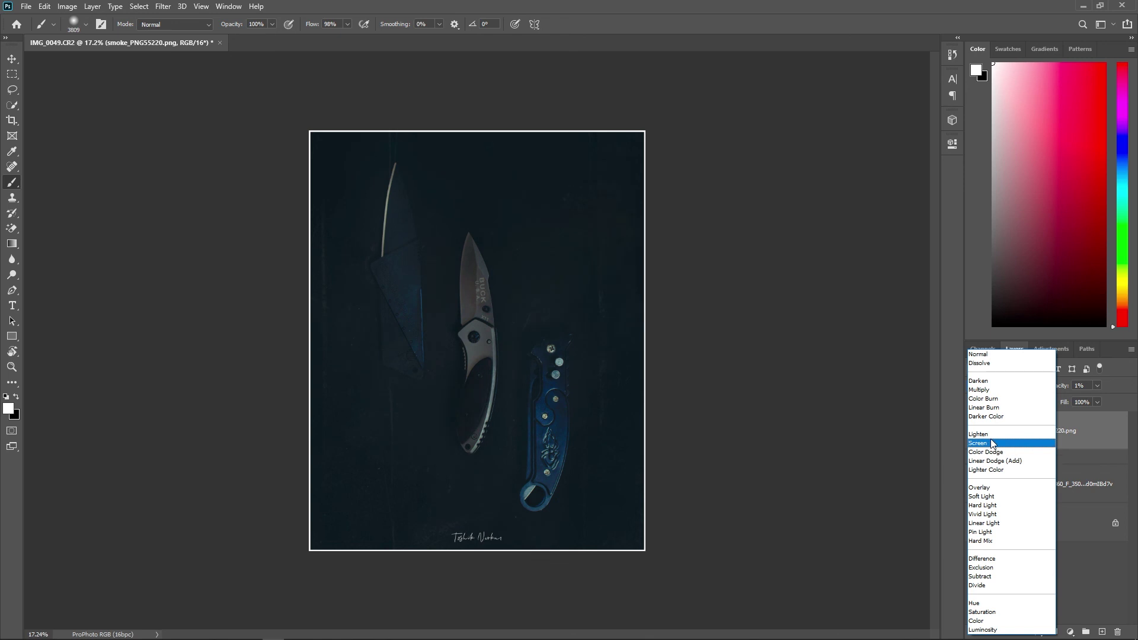
click(989, 390)
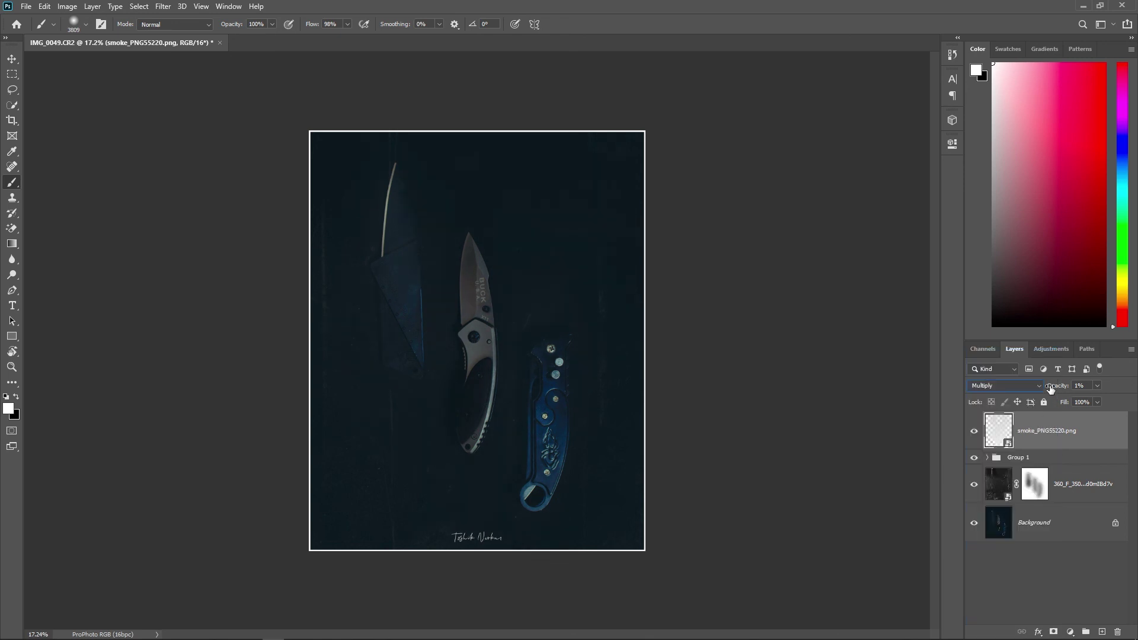
Delete the smoke layer and save the photo as IMG_0049-Edit.tif
click(1034, 495)
click(1086, 446)
key(Delete)
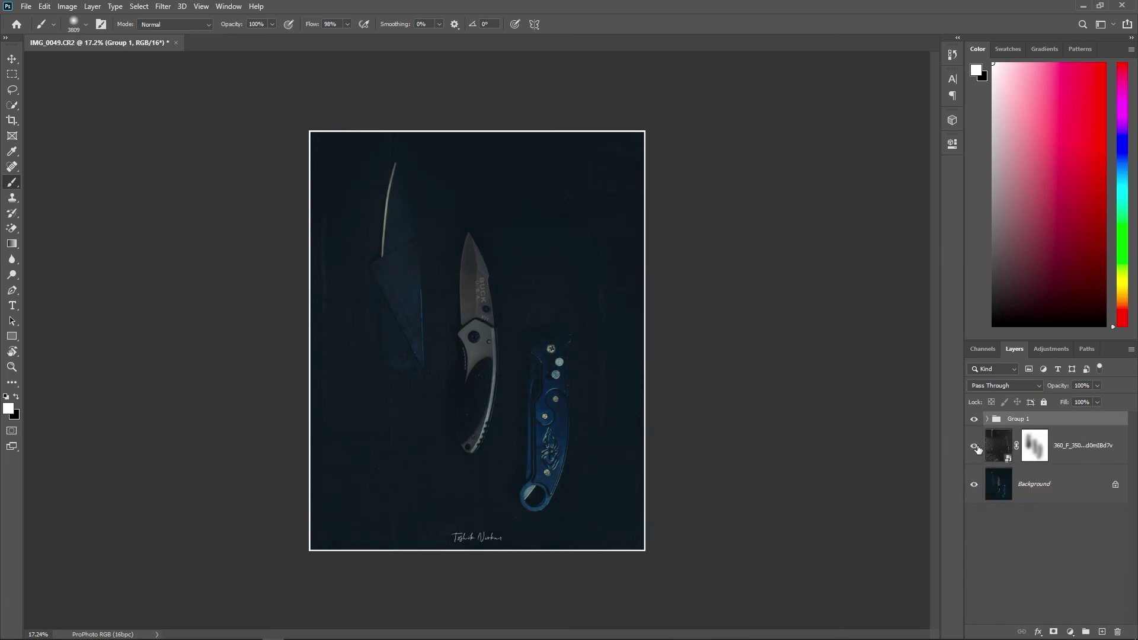
key(ctrl+s)
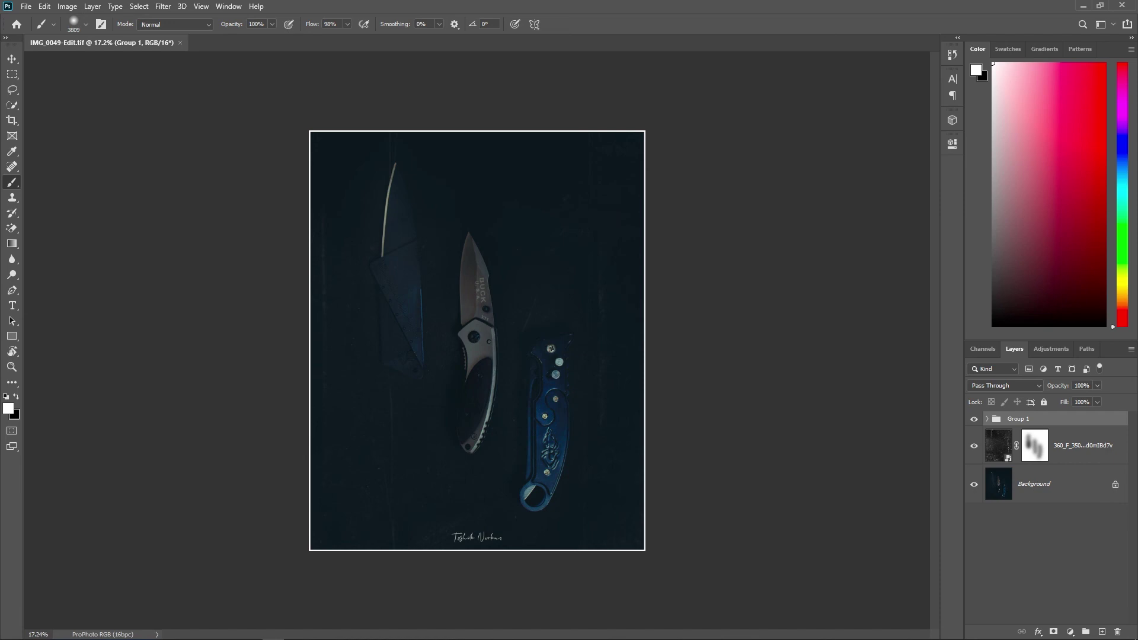
click(231, 632)
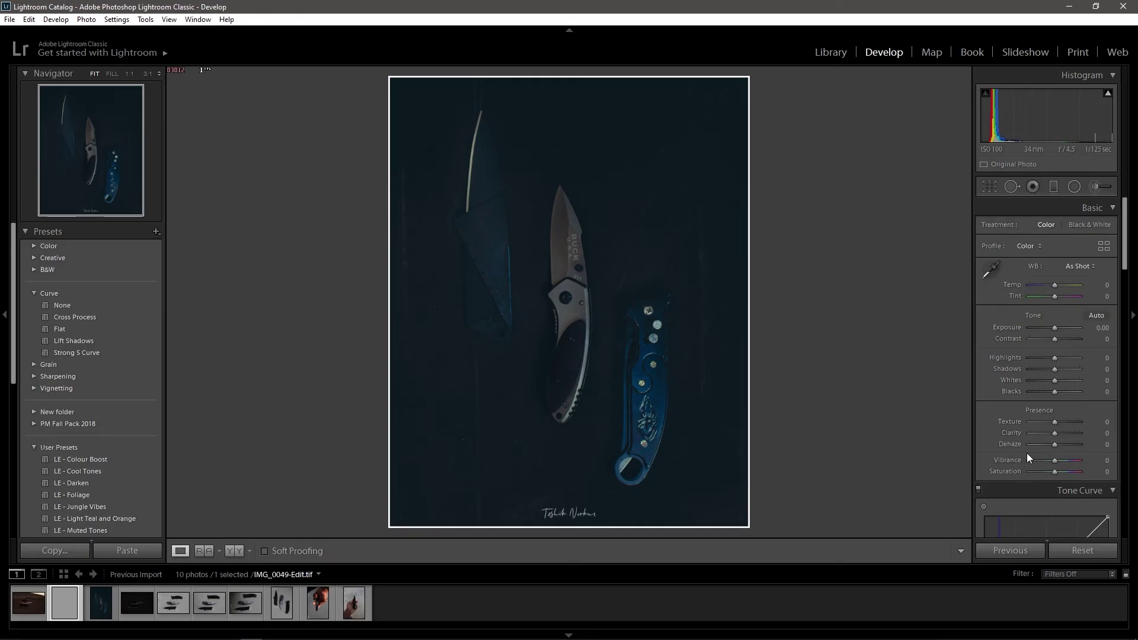
Try the Tone Curve's RGB and Blue channels, lift the blue shadows, then undo to linear
scroll(1028, 458, down, 3)
click(1079, 482)
click(1036, 491)
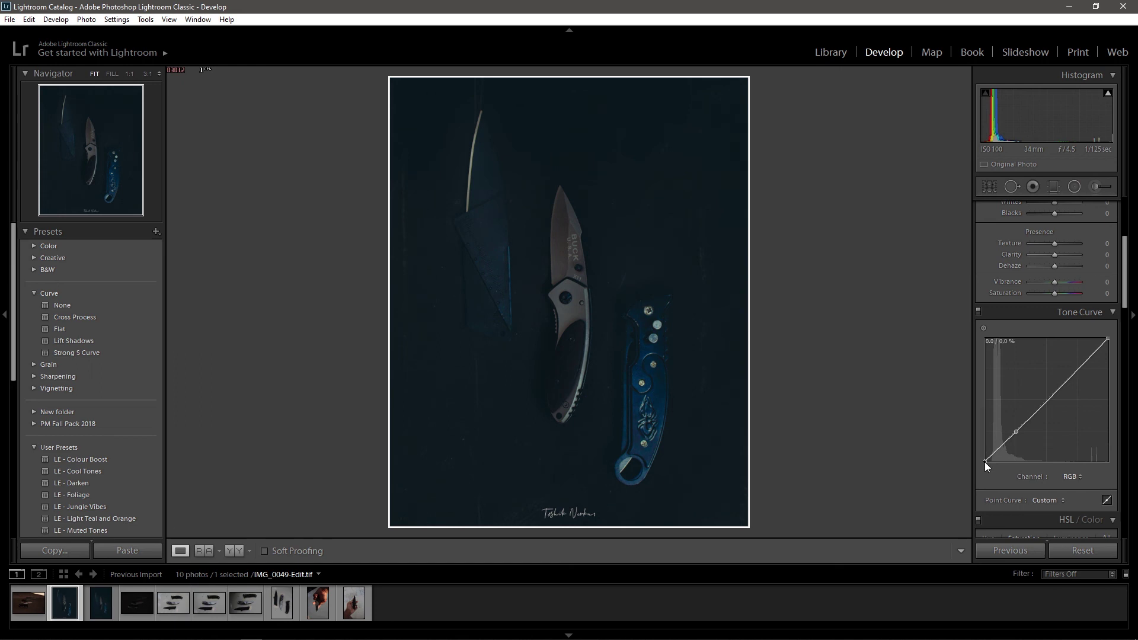
click(1072, 477)
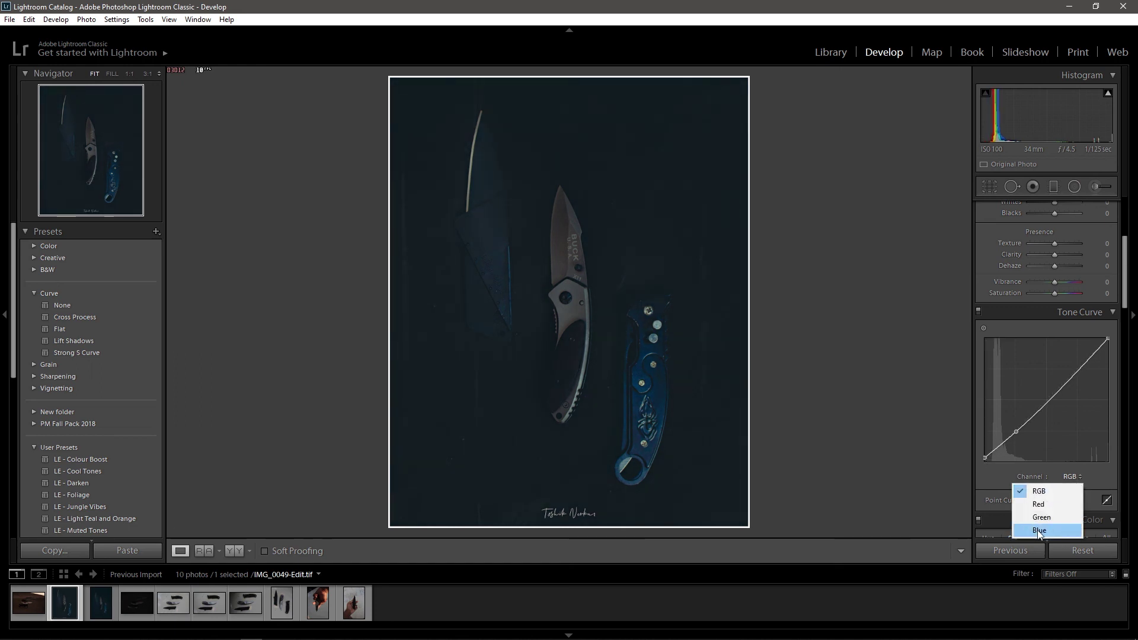
click(1041, 530)
drag(986, 461, 959, 479)
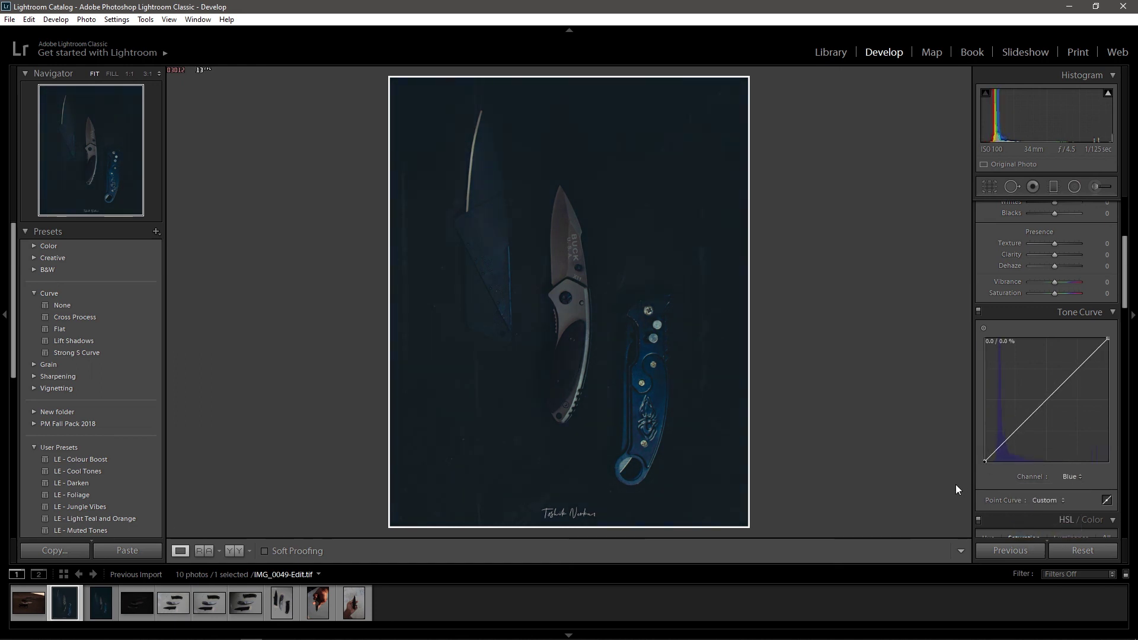
key(ctrl+z)
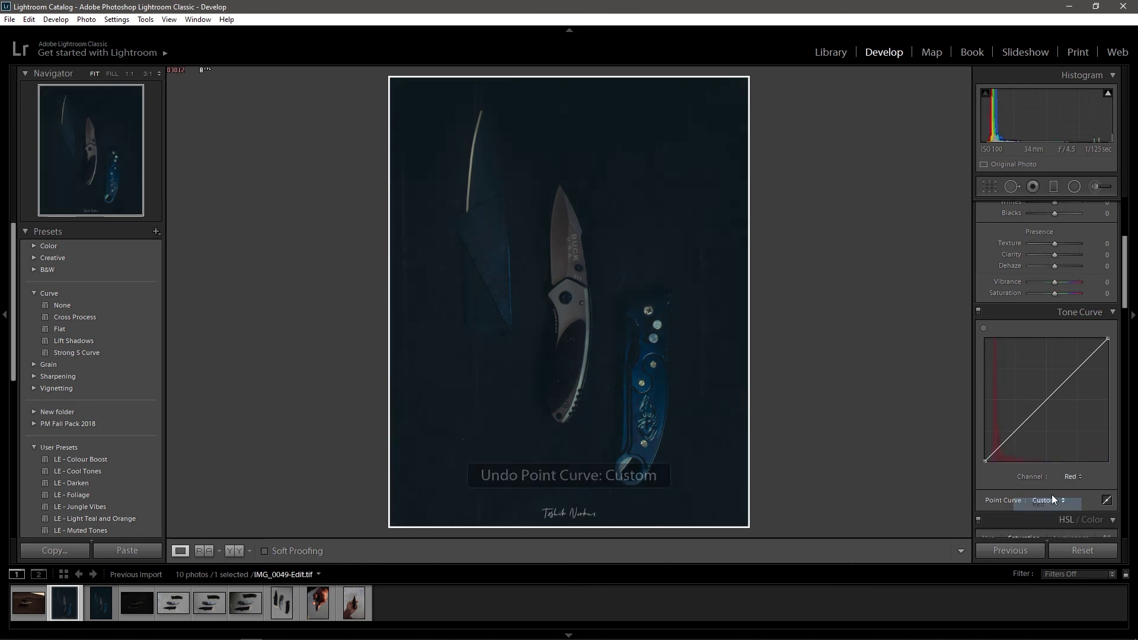
key(ctrl+z)
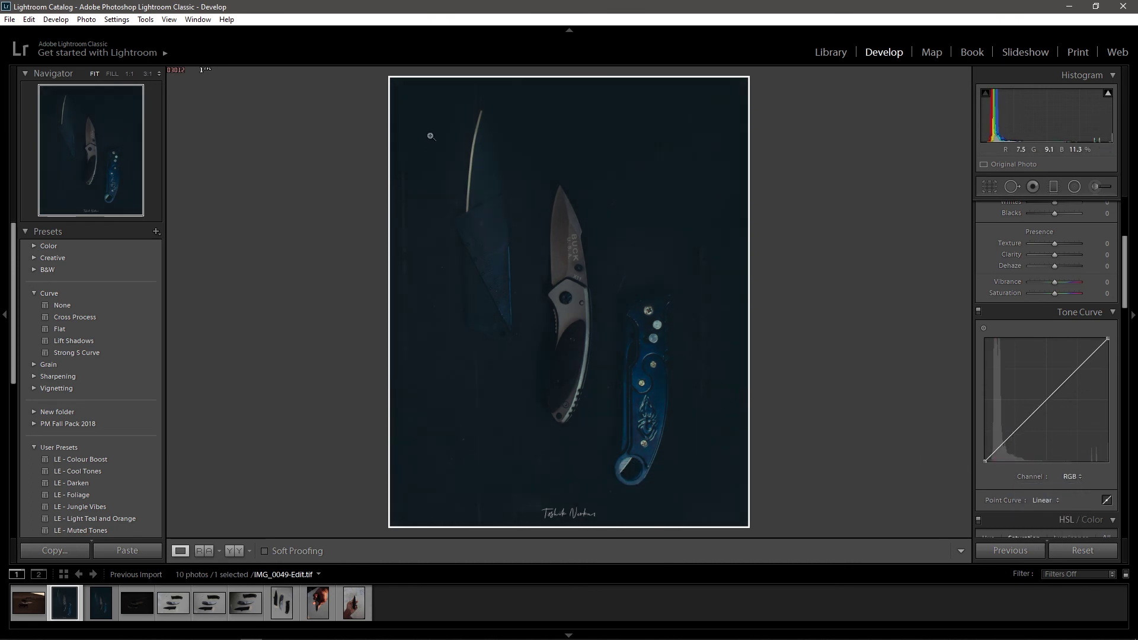
key(ctrl+shift+e)
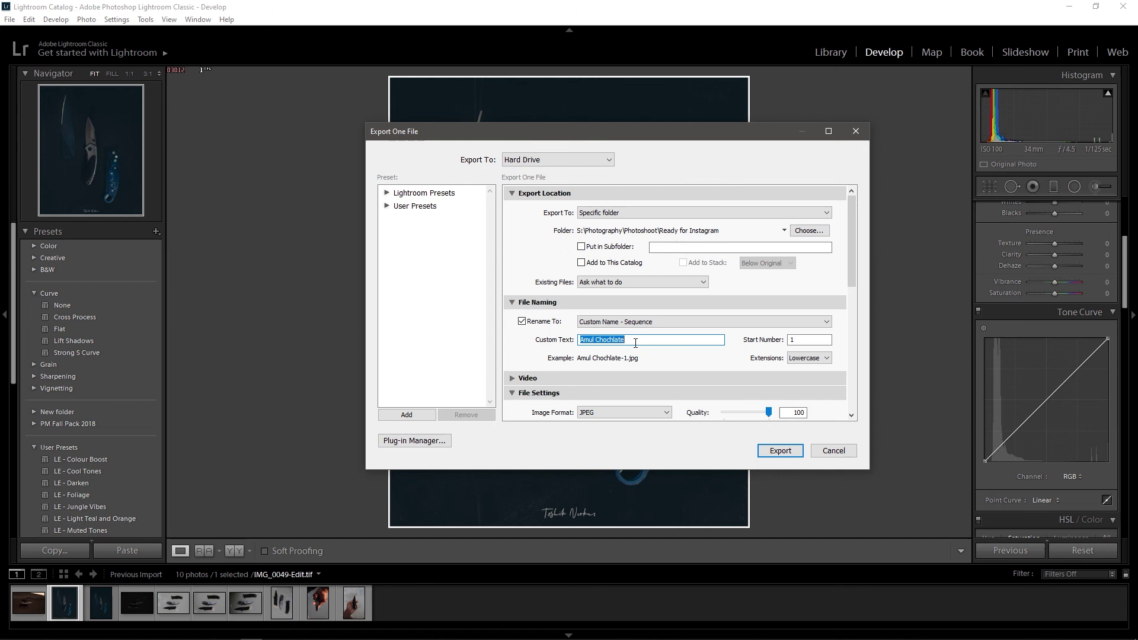
Export Knife-1.jpg over the existing file, then reopen and close the Export dialog
key(Return)
click(680, 411)
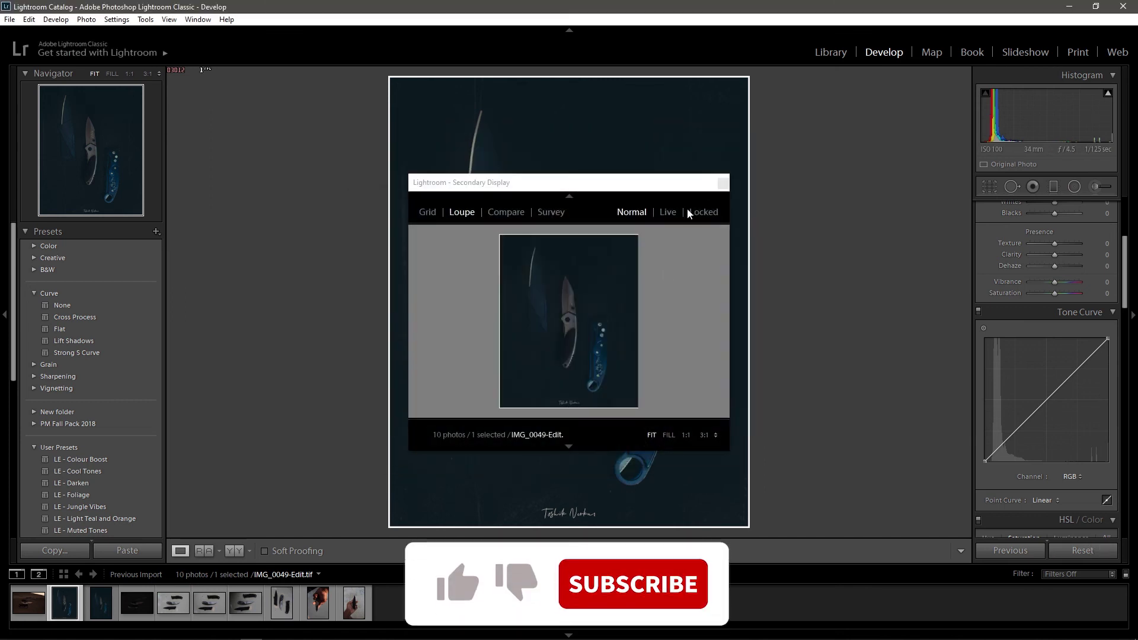
key(ctrl+shift+e)
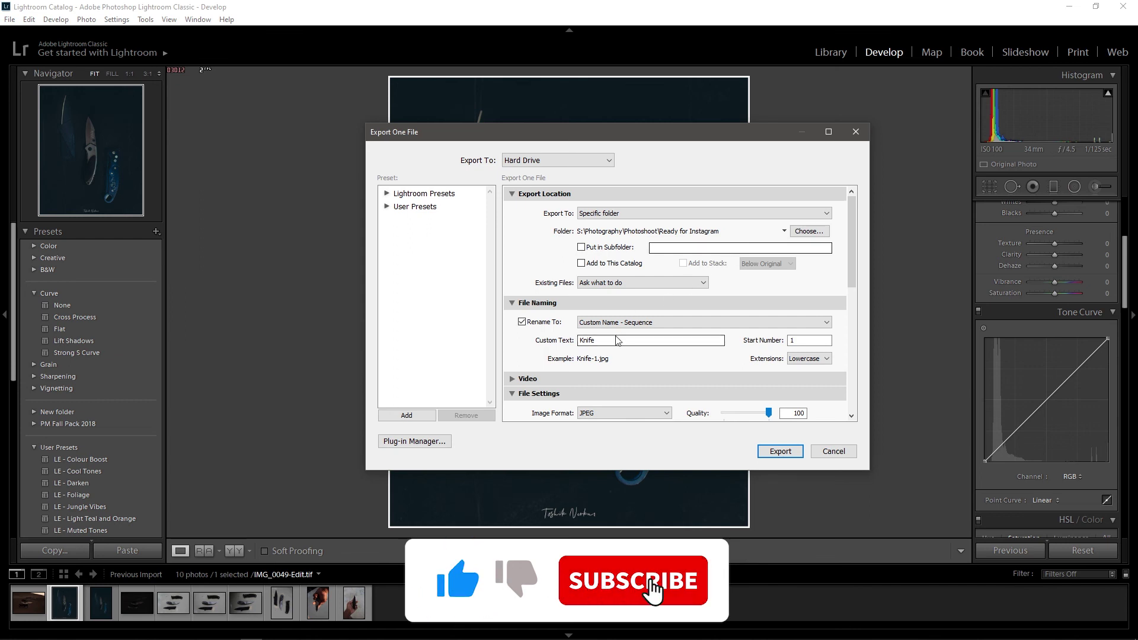
click(855, 133)
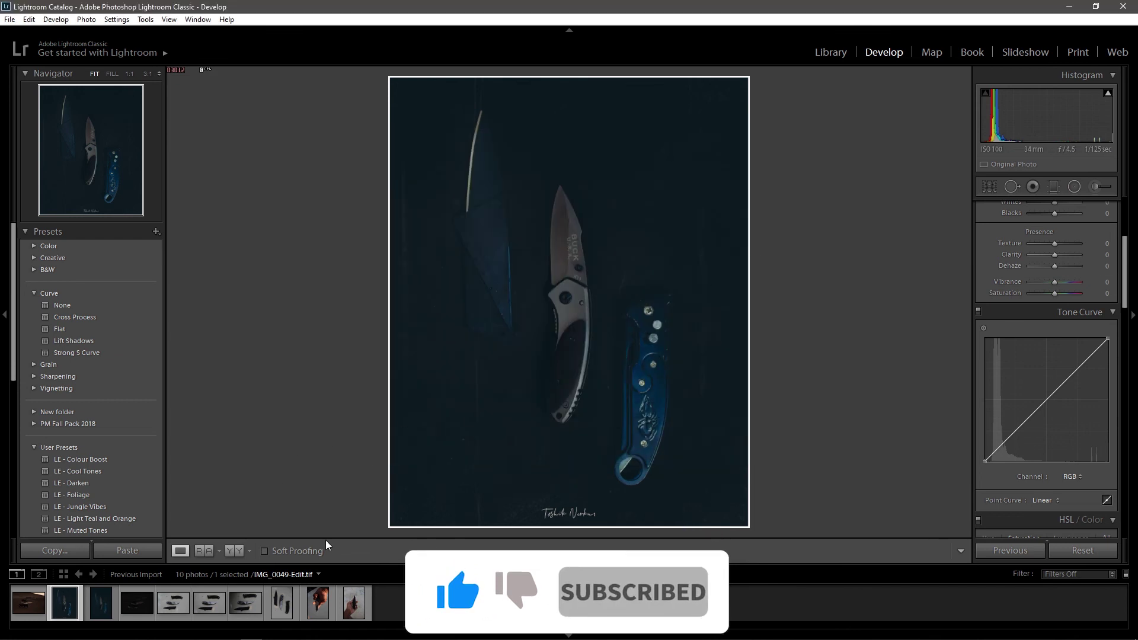